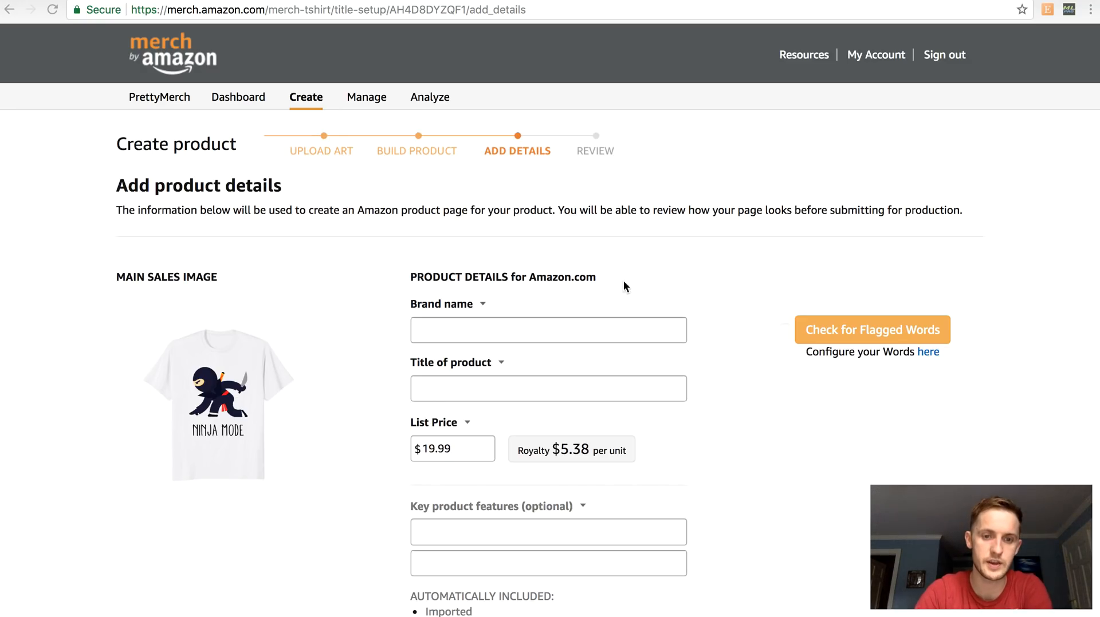
Step: Search Merch Hunter in Merch Informer for the keyword "ninja" among the Top 200 bestsellers of Merch By Amazon Shirts
scroll(771, 252, down, 1)
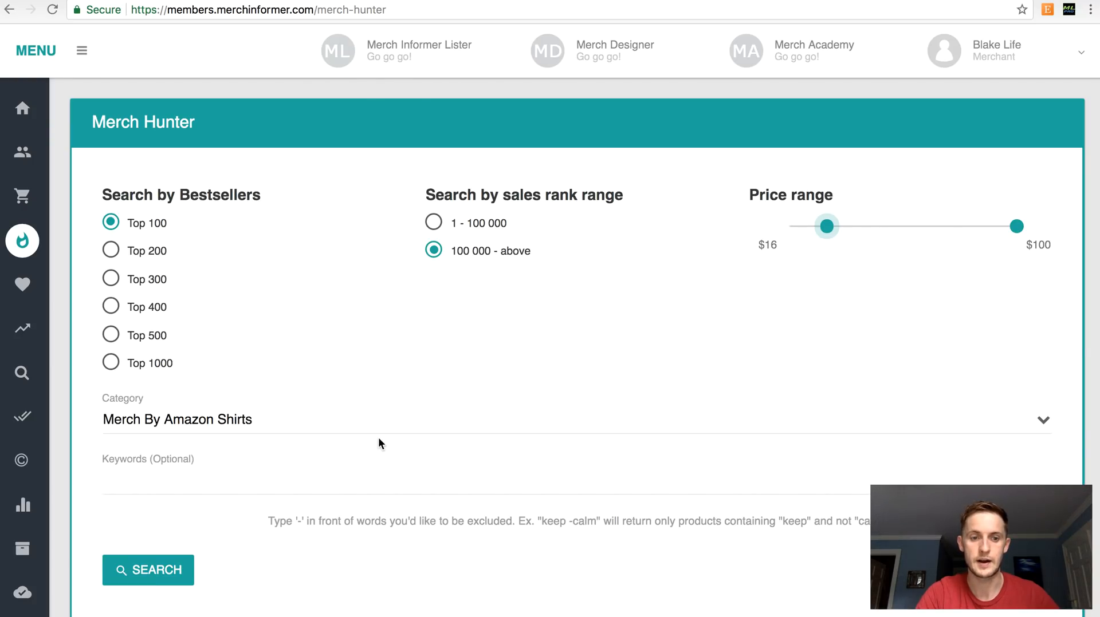
click(355, 479)
text(nin)
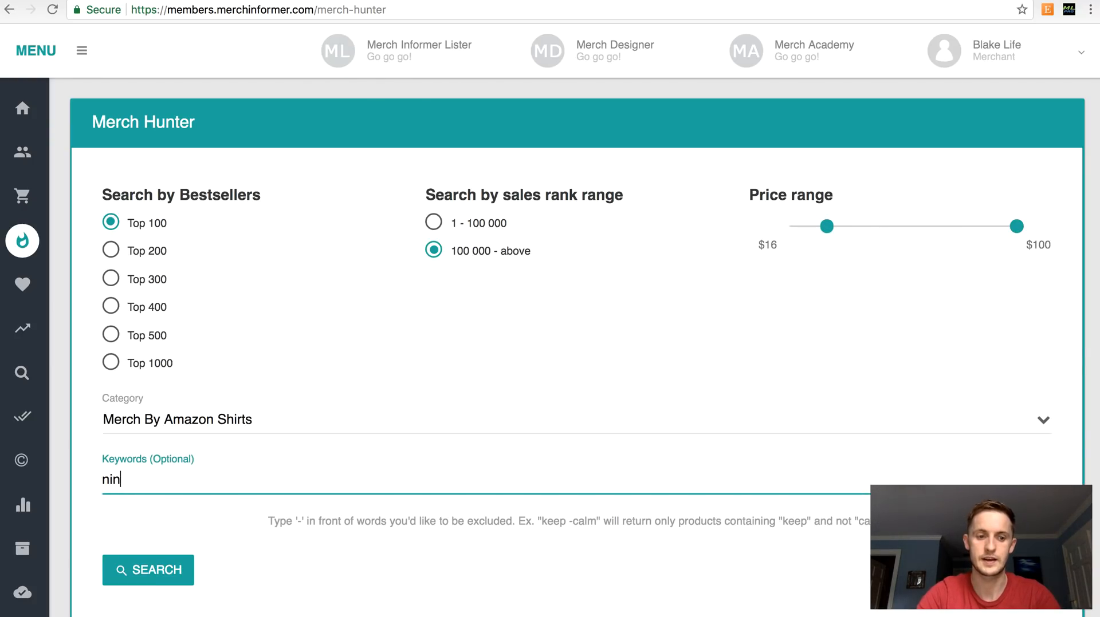
text(ja)
click(150, 253)
click(180, 567)
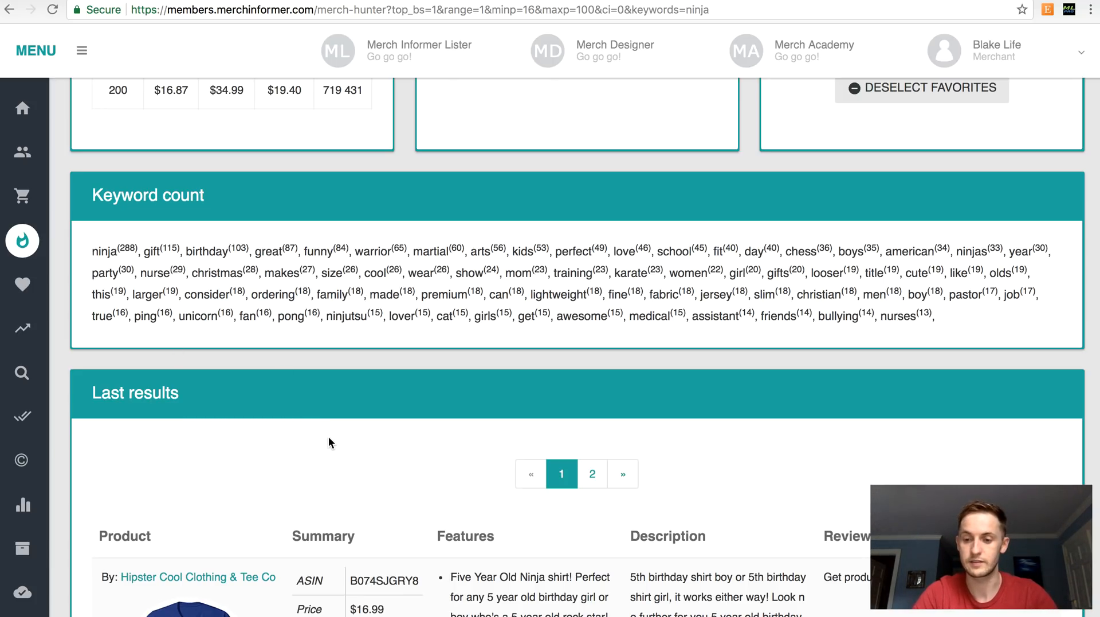
Step: Open a blank document in the text editor and place its small window just below the keyword counts
key(super+space)
text(text)
key(Return)
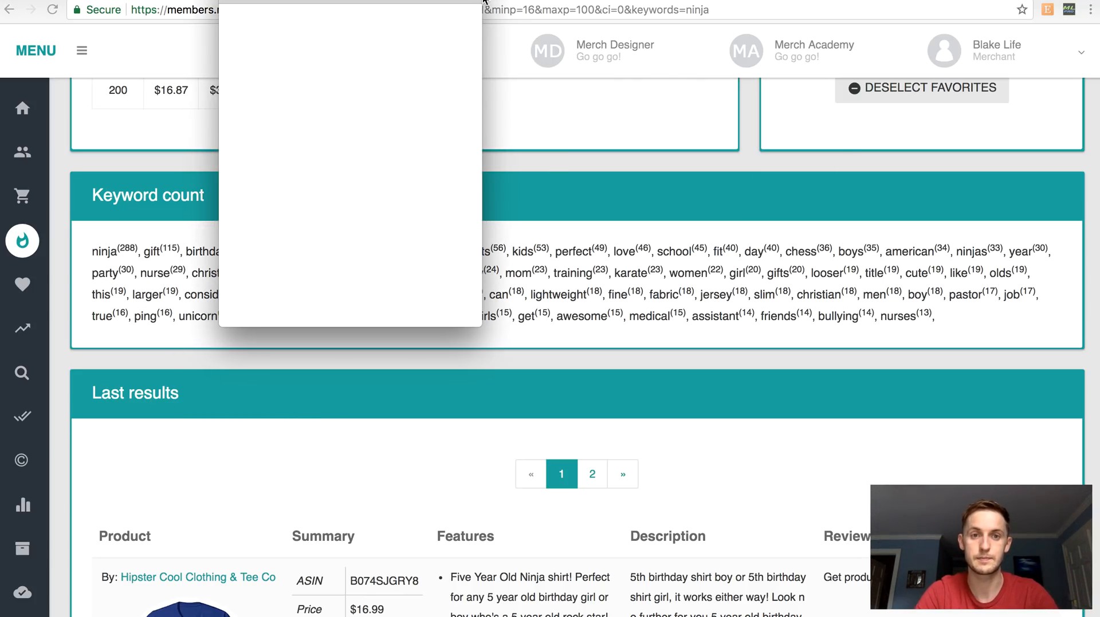
drag(707, 281, 679, 375)
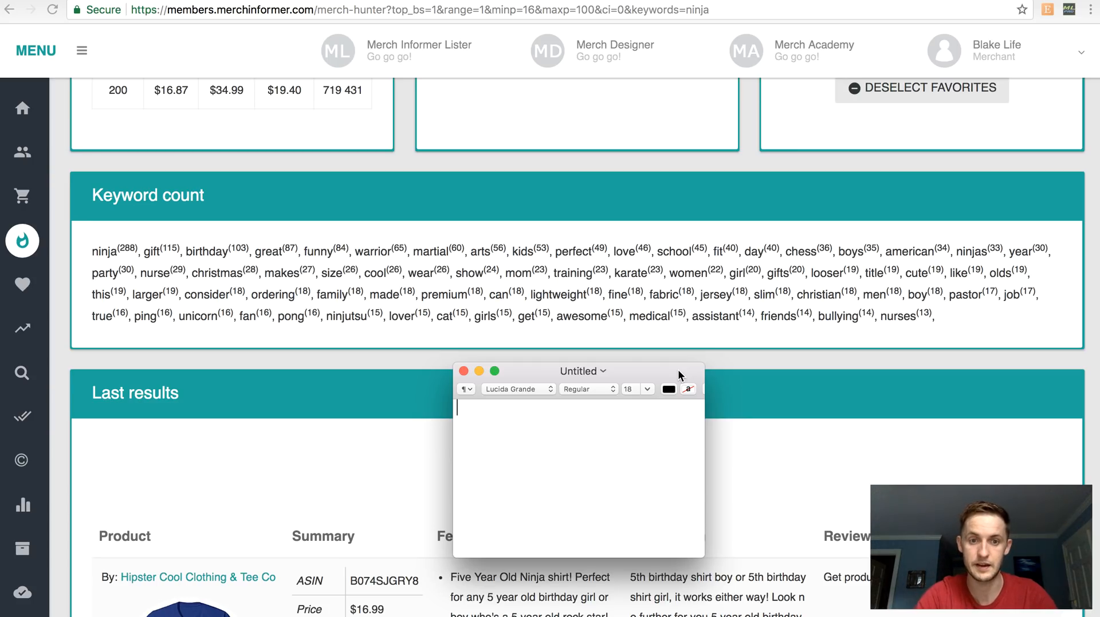
Step: List the keywords "warrior" and "martial arts" on separate lines of the blank document
text(warrior)
key(Return)
text(mariatl)
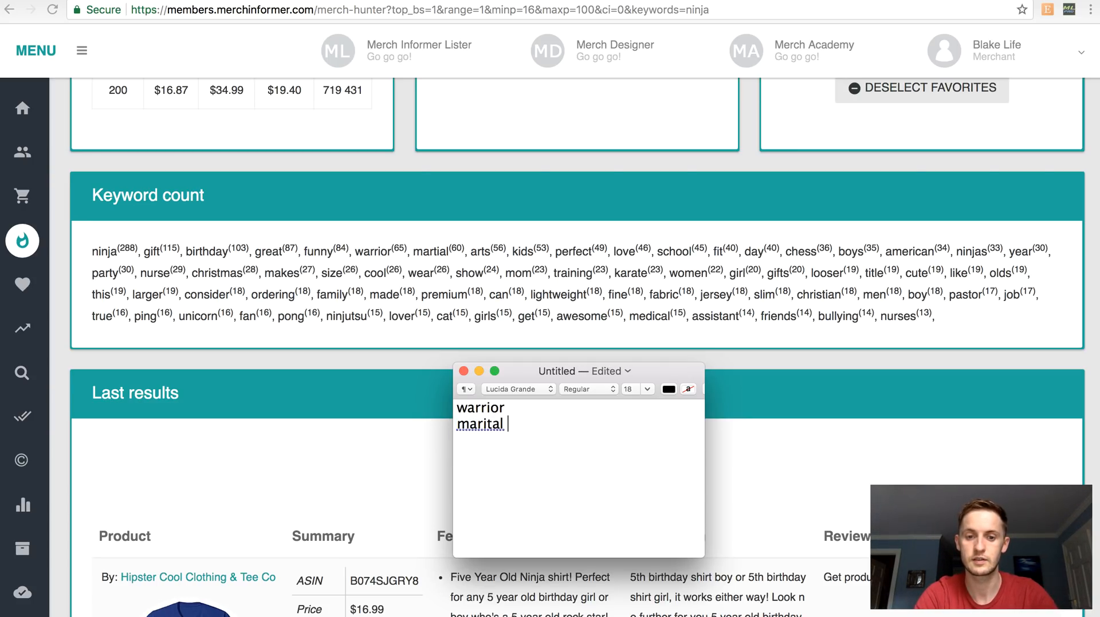
key(BackSpace)
key(BackSpace)
key(BackSpace)
key(BackSpace)
key(BackSpace)
text(ti)
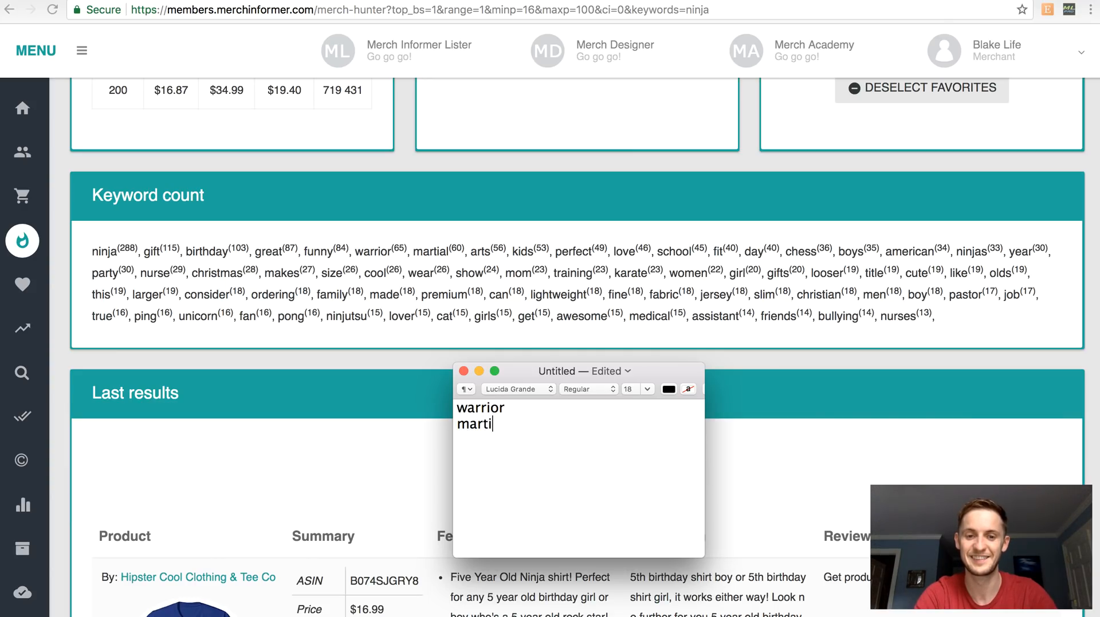
text(al arts)
key(Return)
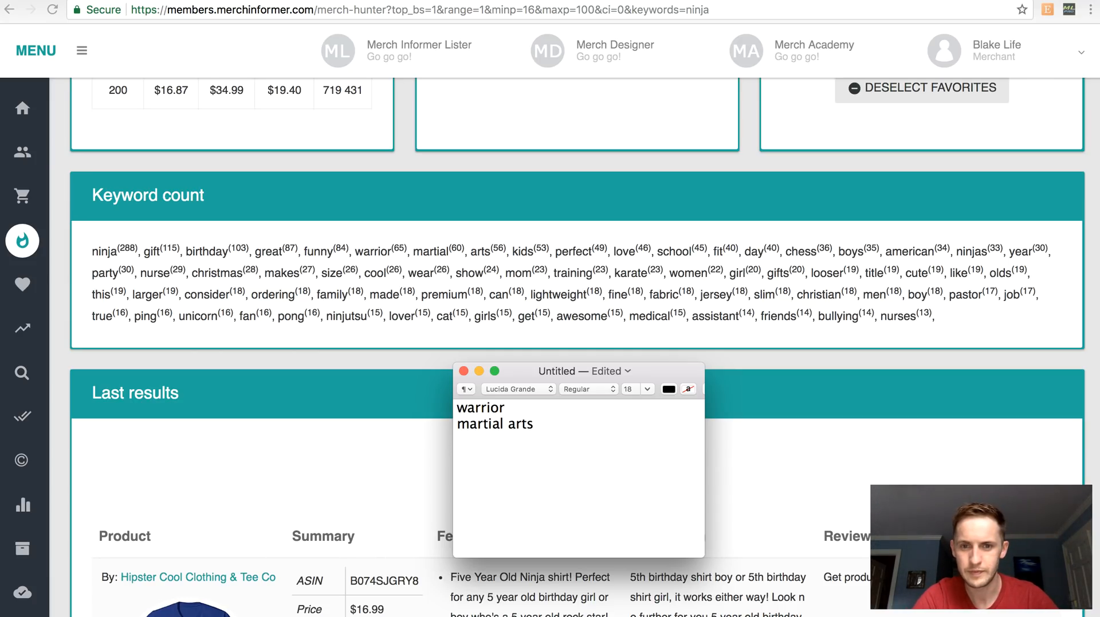
Step: Add "training", "karate" and "ninjas" to the keyword list, each on its own line
text(training)
key(Return)
text(karate)
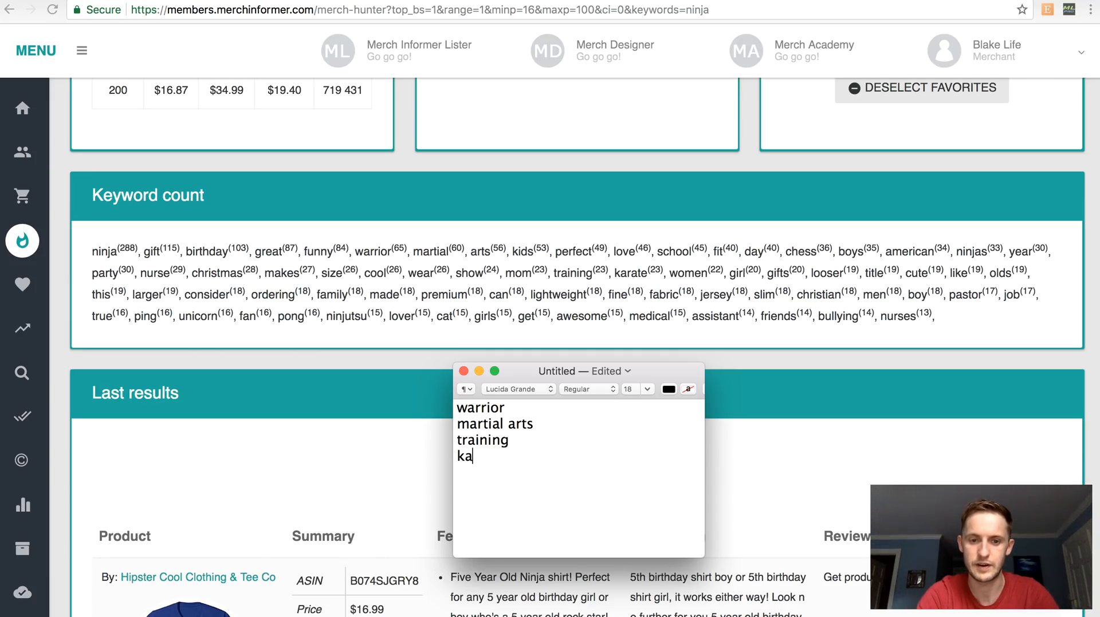
key(Return)
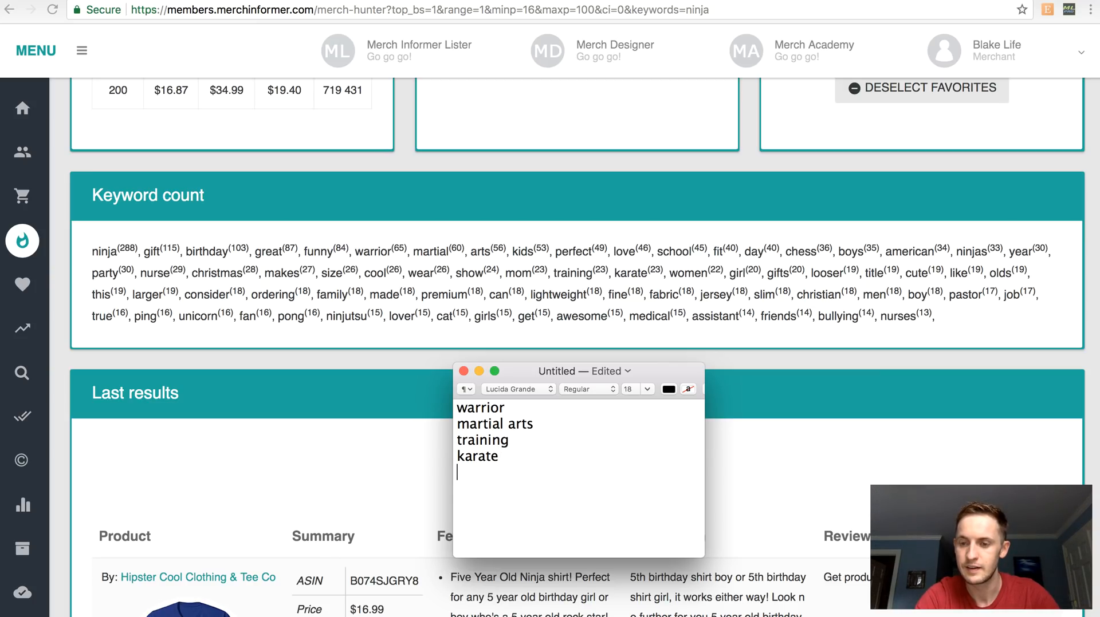
text(ninjas)
key(Return)
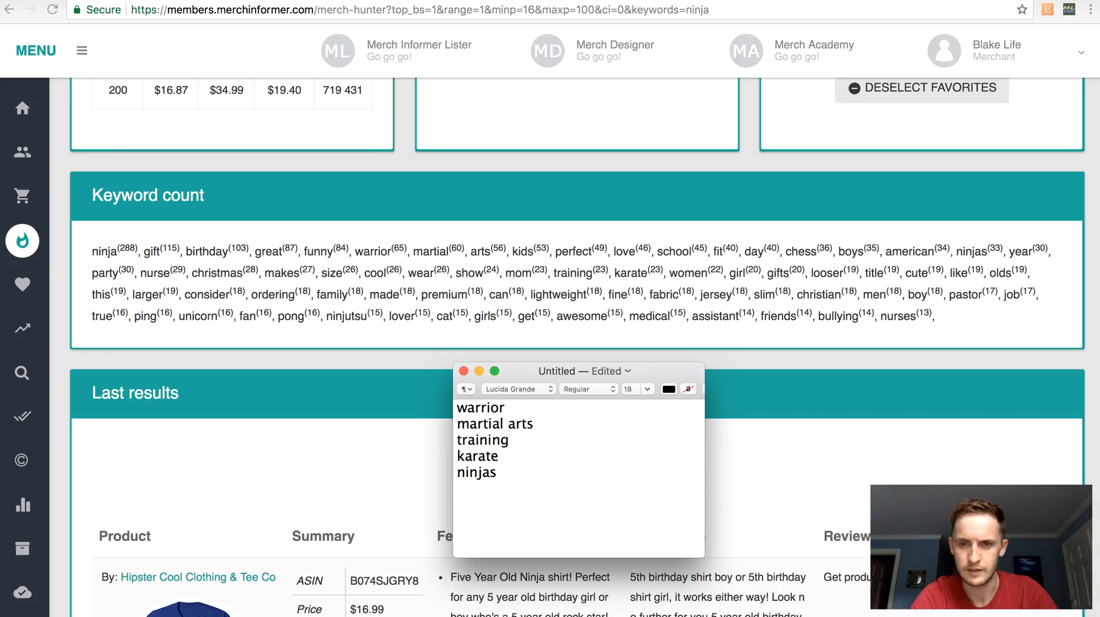
Step: Look up the meaning of "ninjutsu" on Google in a new browser tab
key(super+t)
text(ninjutsu)
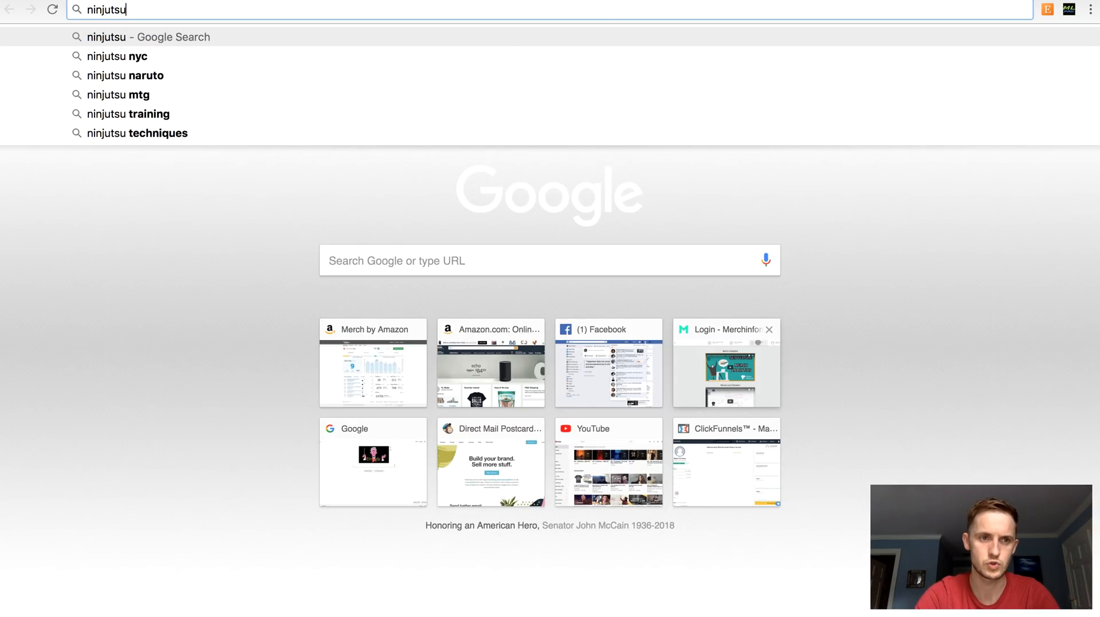
key(Return)
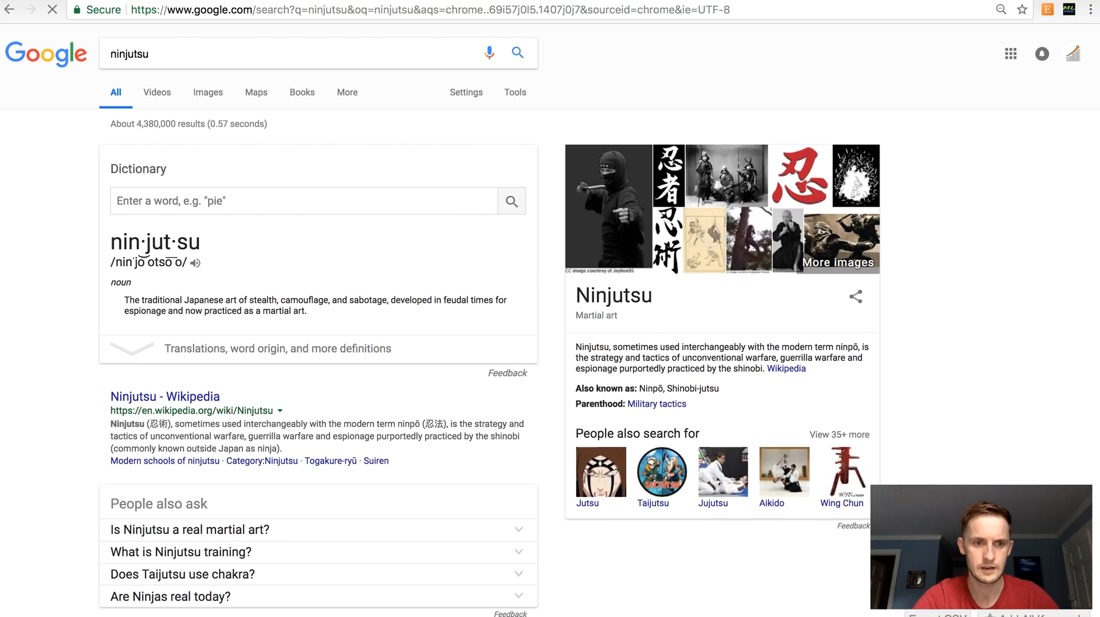
Step: Add "ninjutsu" on the line below "ninjas" in the keyword notes
key(ctrl+Tab)
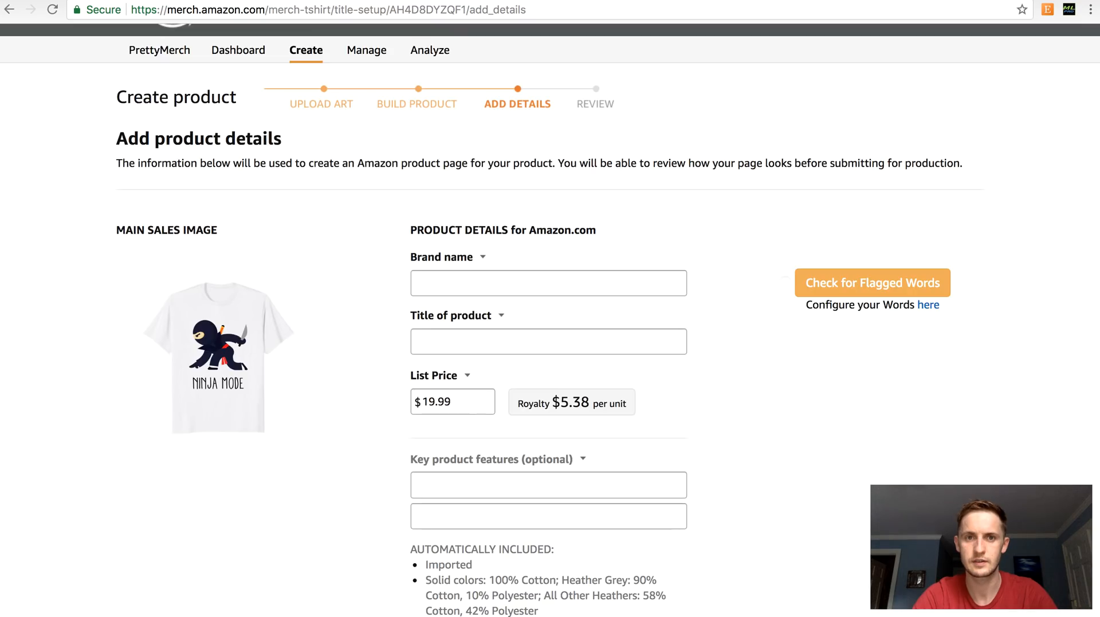
key(super+Tab)
text(ninjutsu)
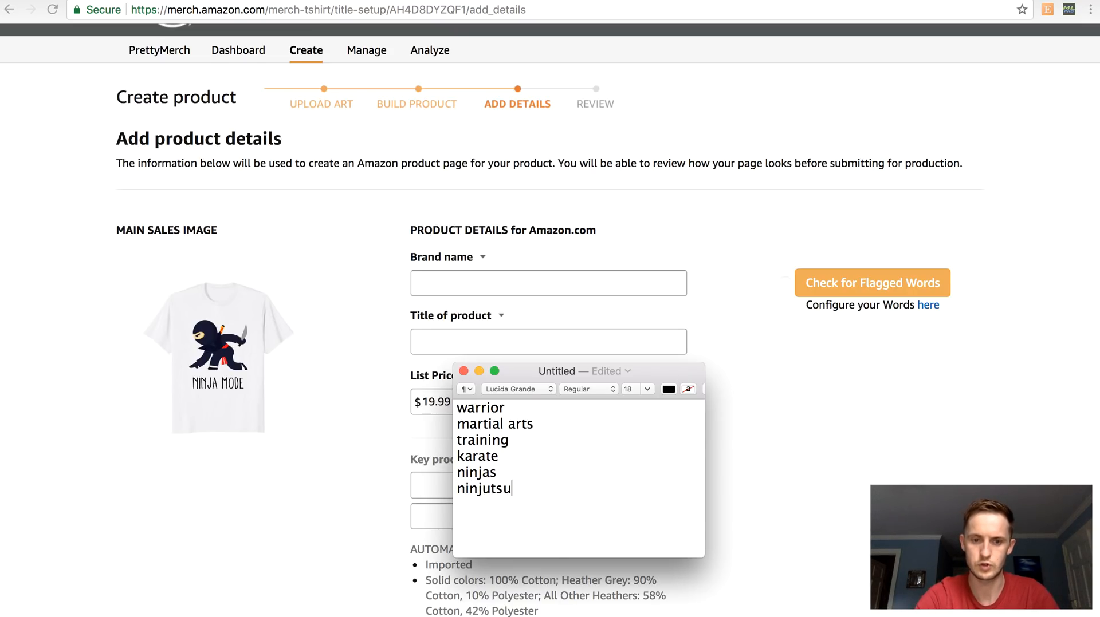
Step: Check "ninjutsu" for clothing trademarks with an exact-match search on tmhunt.com, and close that page
key(super+Tab)
key(super+t)
text(tm)
key(Return)
click(506, 272)
text(ninjutsu)
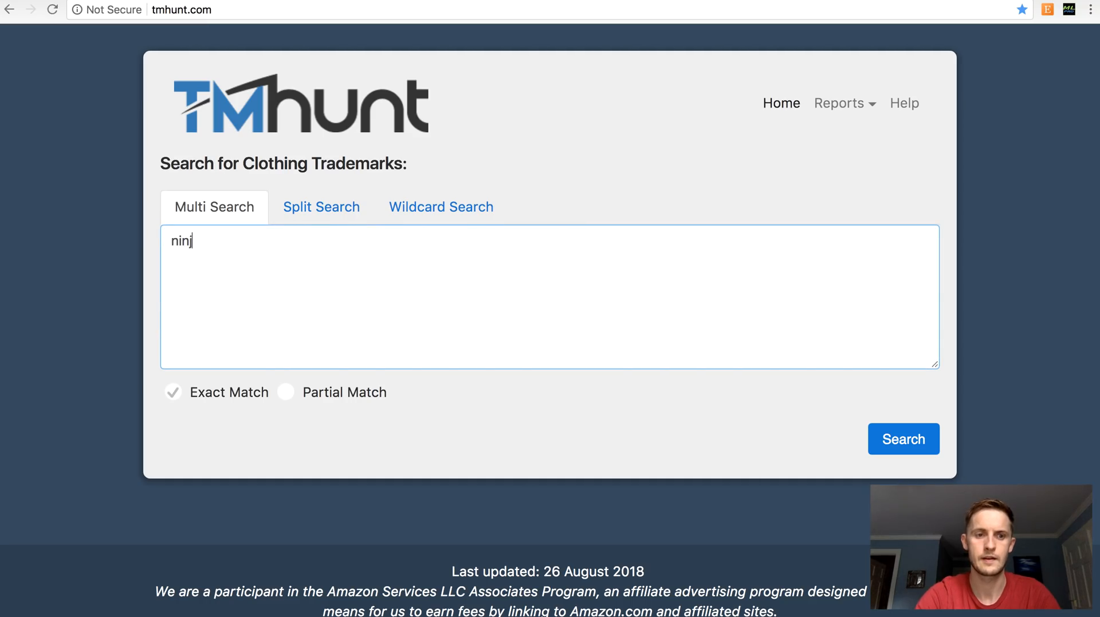
click(903, 439)
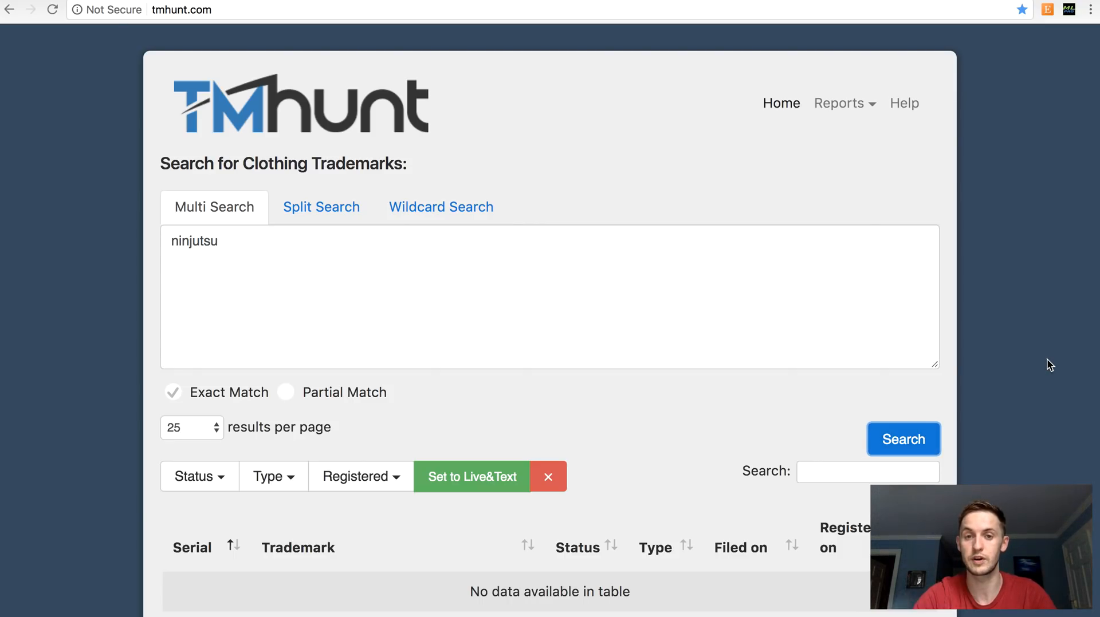
key(super+w)
Step: Move the keyword notes window beside the Merch product details form and widen it
scroll(1047, 360, down, 2)
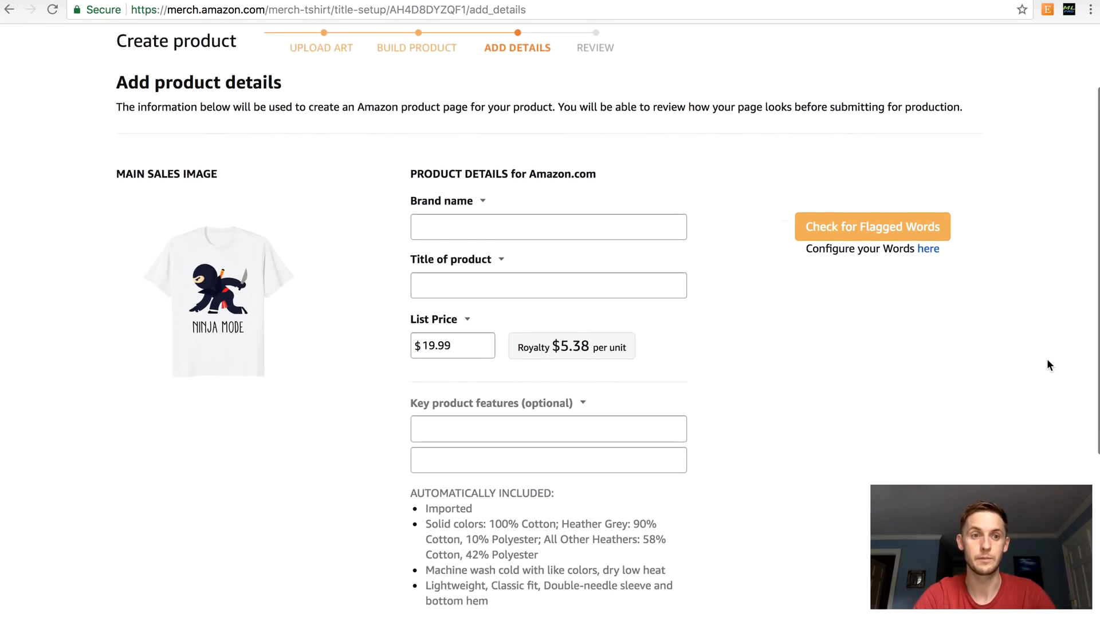
key(super+Tab)
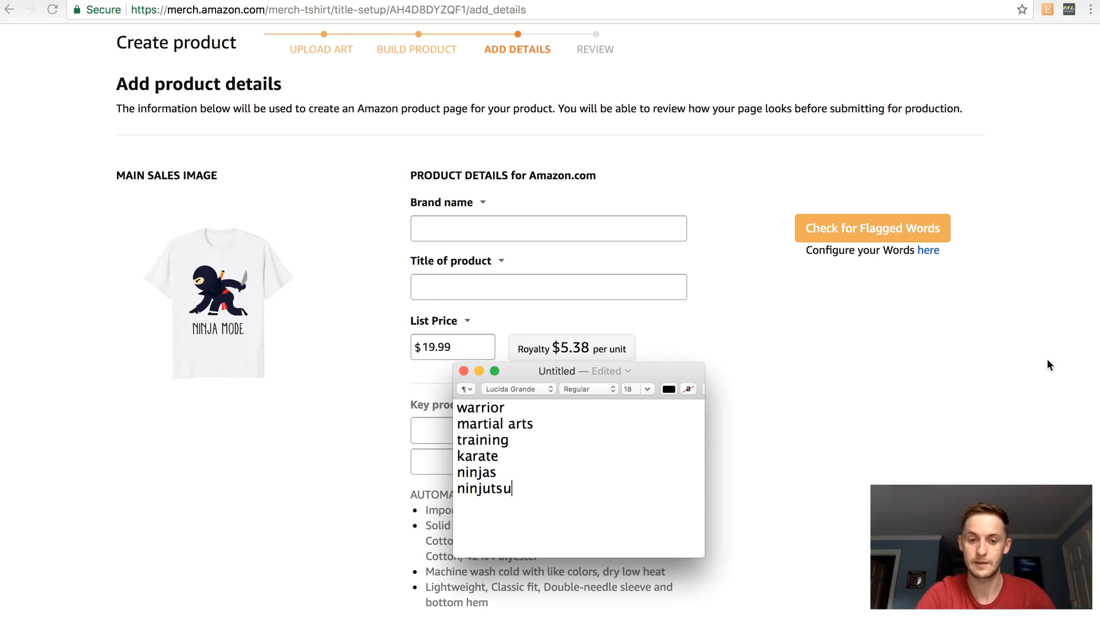
drag(697, 372, 989, 287)
drag(1002, 472, 1091, 475)
Step: Below a blank line in the keyword notes, list the shirt terms "T-Shirt", "Tshirt", "Tee" and "T Shirt"
key(Return)
key(Return)
text(T-Shirt)
key(Return)
text(Tshirt)
key(Return)
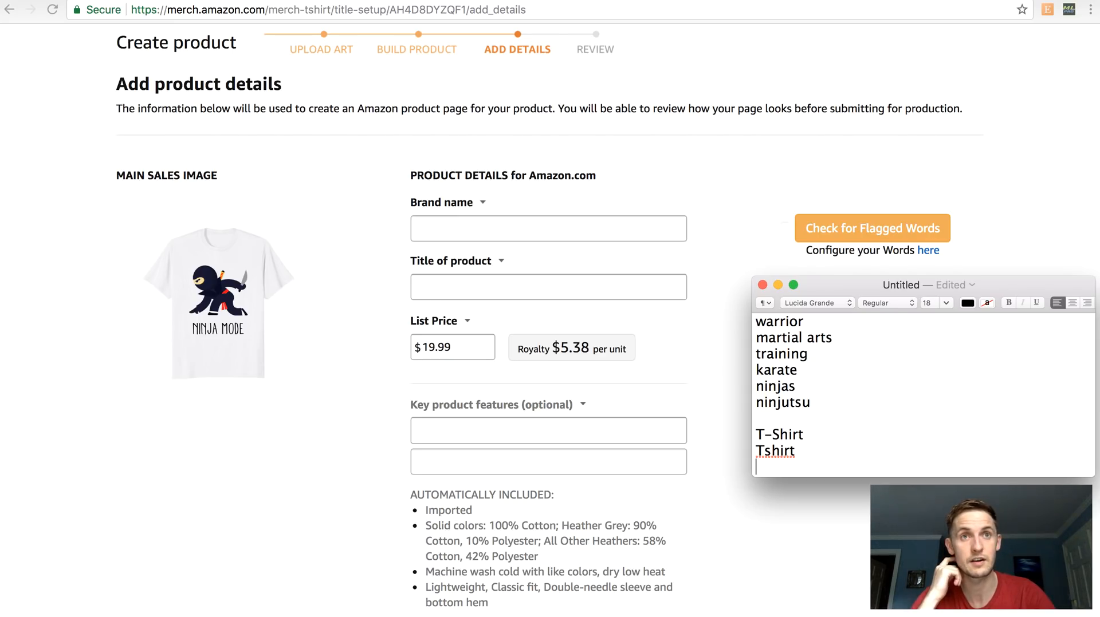
text(Tee)
key(Return)
text(T Shirt)
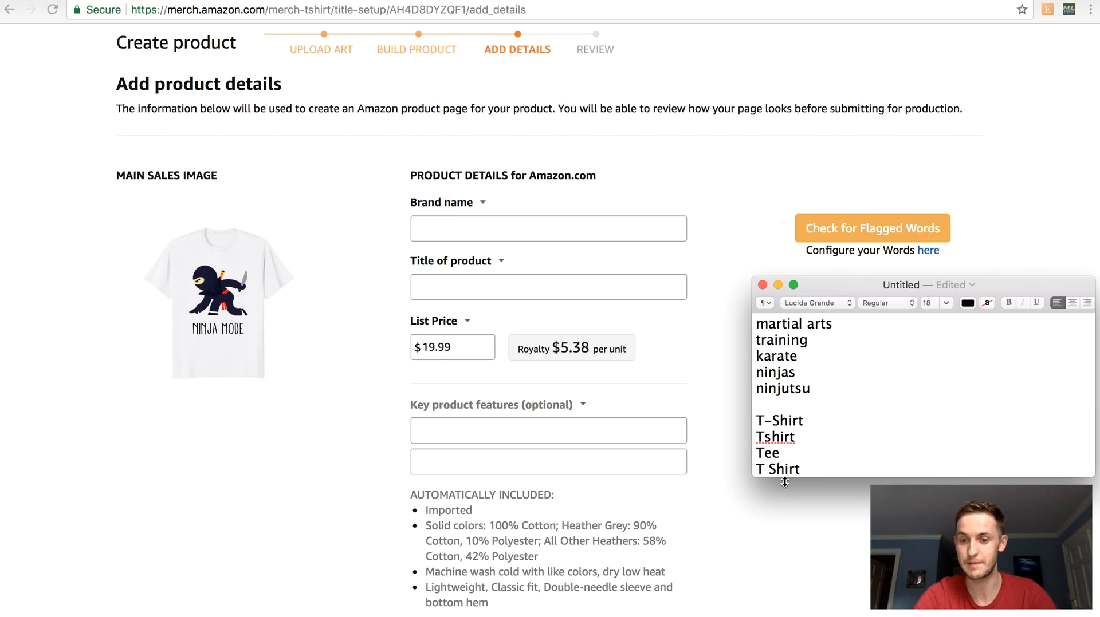
Step: Move the keyword notes window higher and make it taller so the whole list fits
triple_click(784, 472)
click(814, 475)
click(811, 443)
triple_click(810, 442)
click(822, 472)
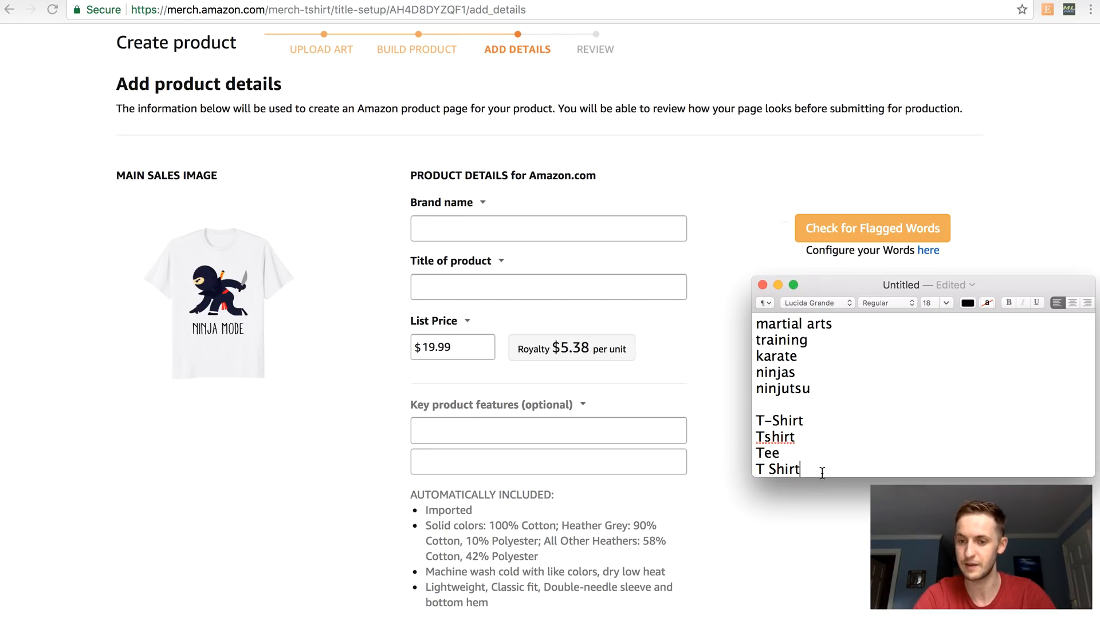
drag(1034, 288, 1038, 191)
drag(1091, 379, 1093, 461)
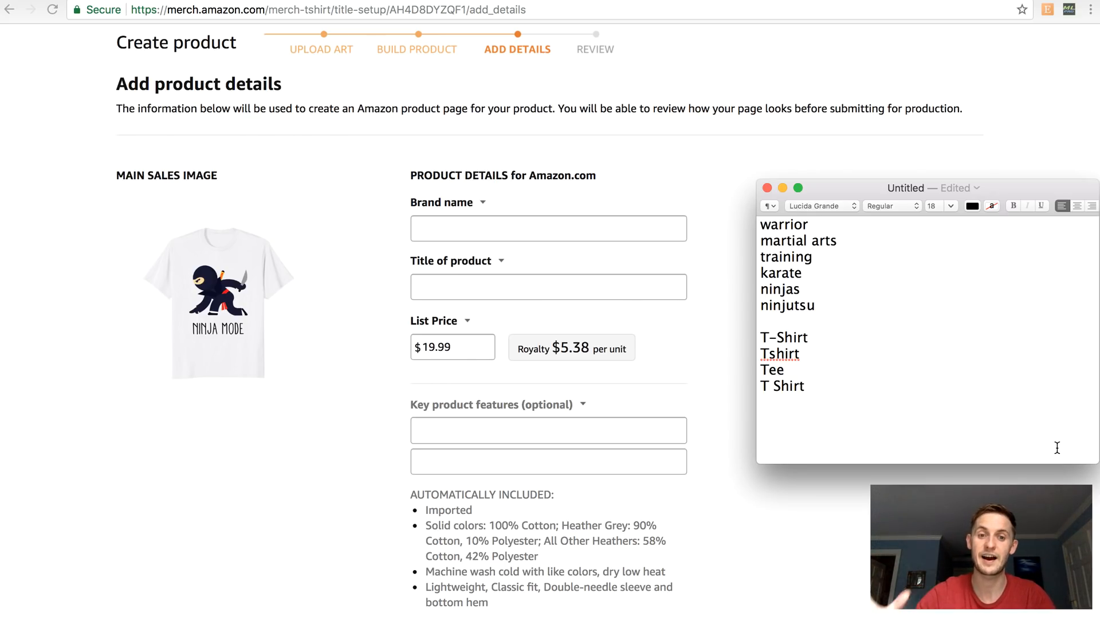
Step: Add "Kids" as a separate group below the shirt terms, after a blank line
key(Return)
key(Return)
text(Kids)
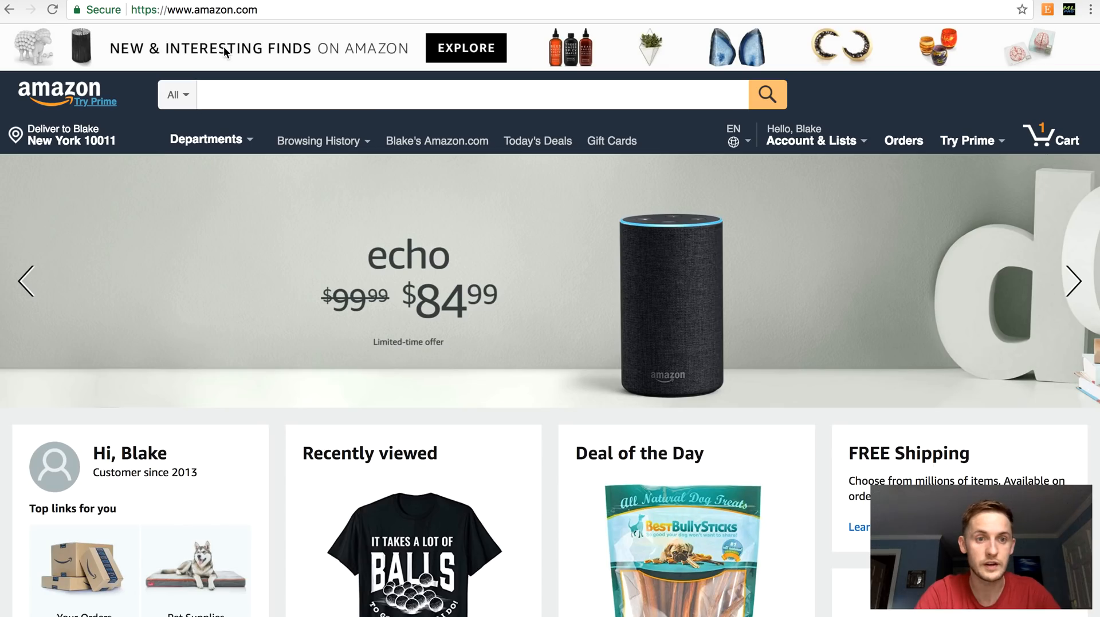
Step: Search Amazon for "funny ninja t-shirt" and examine the titles of the listed shirts for more keywords
click(321, 82)
text(funny ninja)
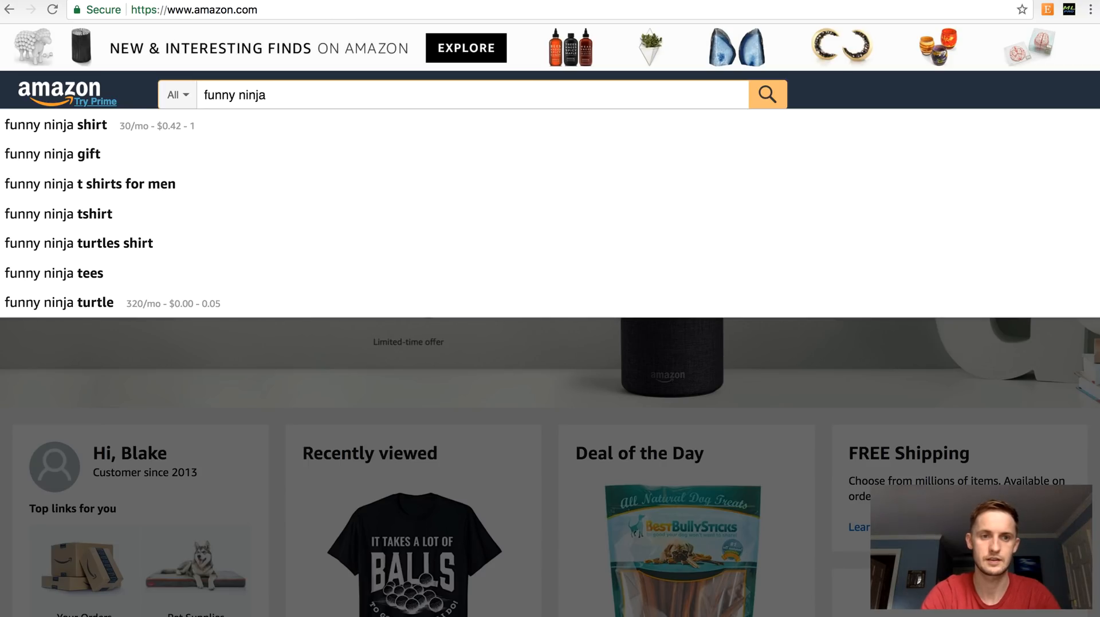
text(t-shirt)
key(Return)
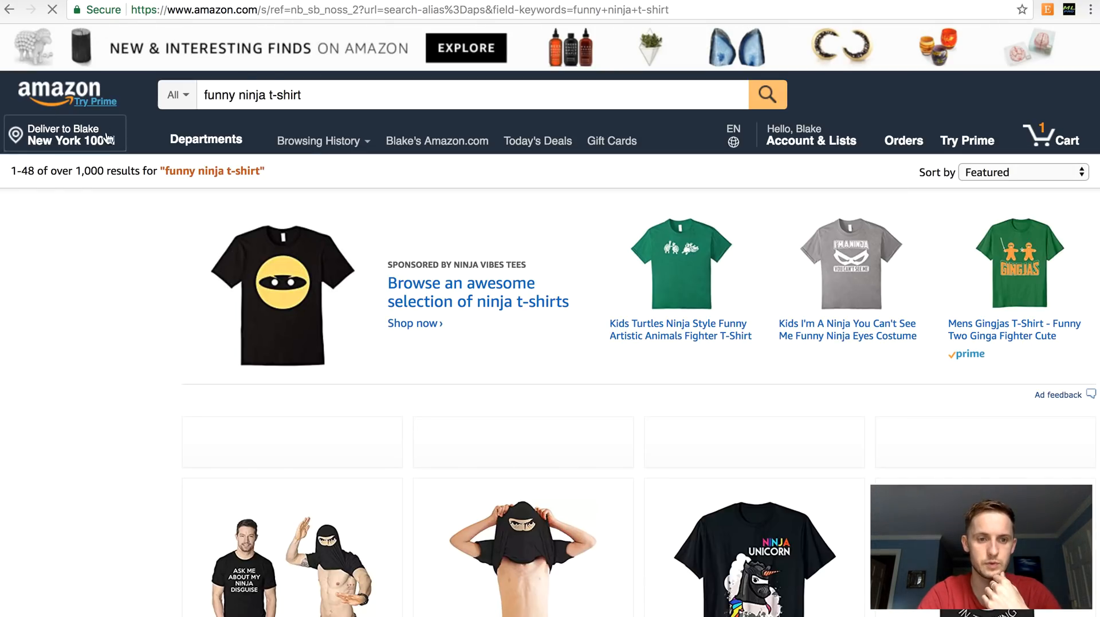
key(super+minus)
scroll(108, 206, down, 3)
scroll(107, 206, down, 3)
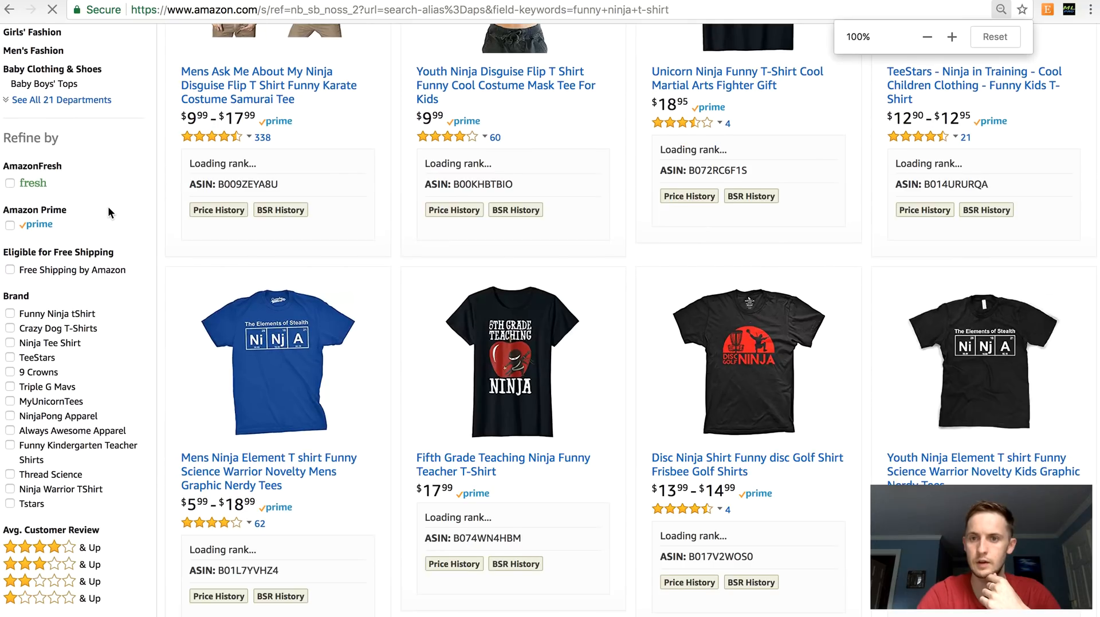
scroll(107, 206, up, 3)
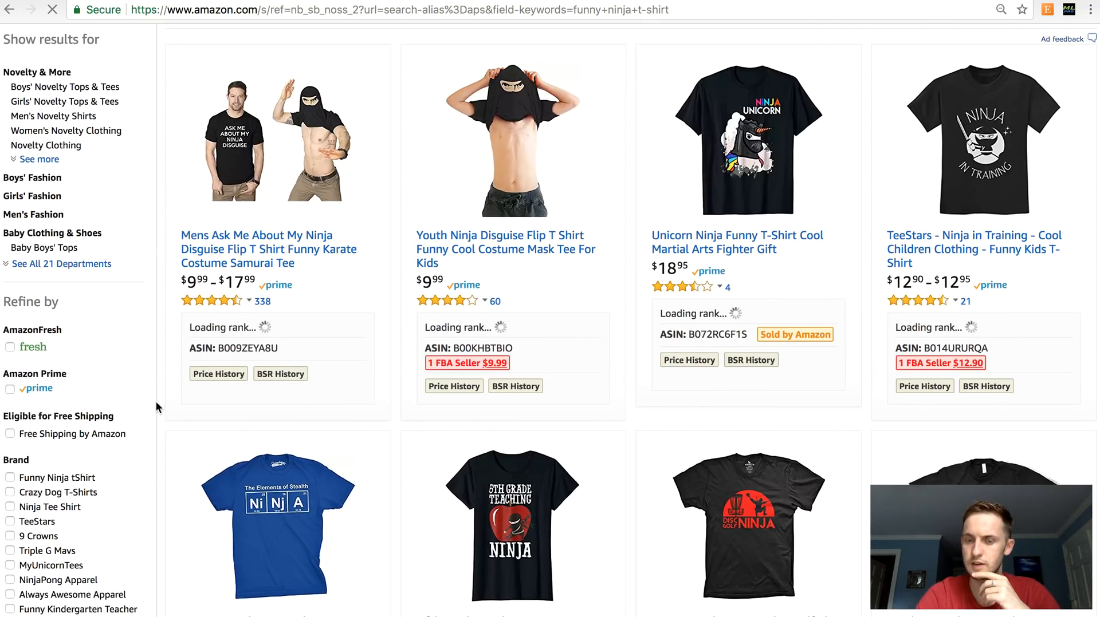
scroll(161, 404, down, 15)
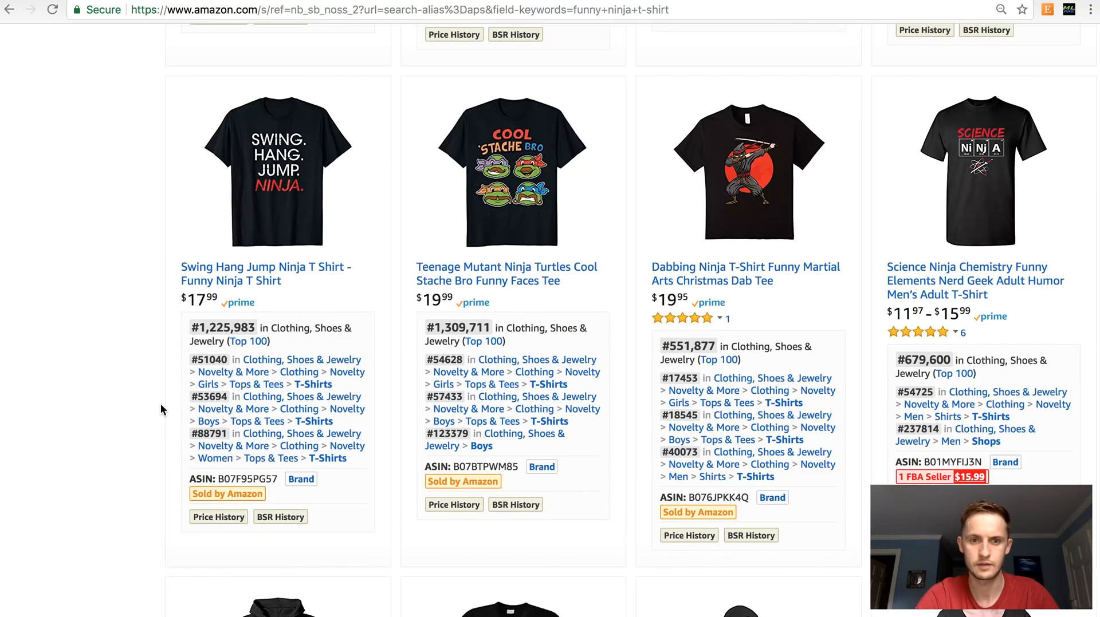
Step: Add "fighter" on a new line directly below "ninjutsu" in the keyword notes
key(super+Tab)
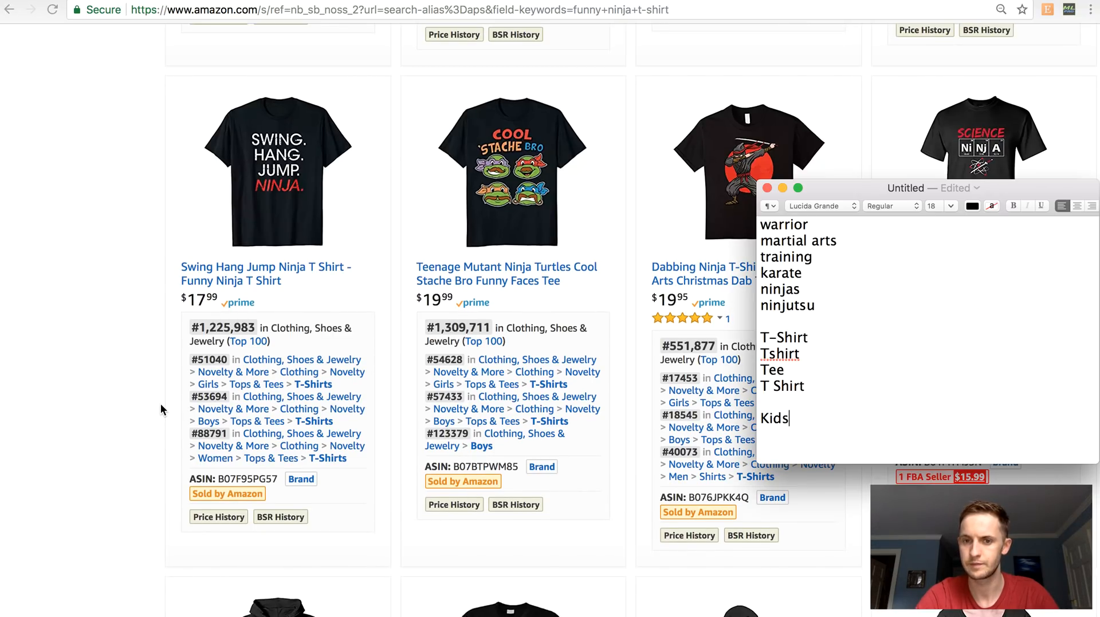
click(859, 300)
key(Return)
text(fighter)
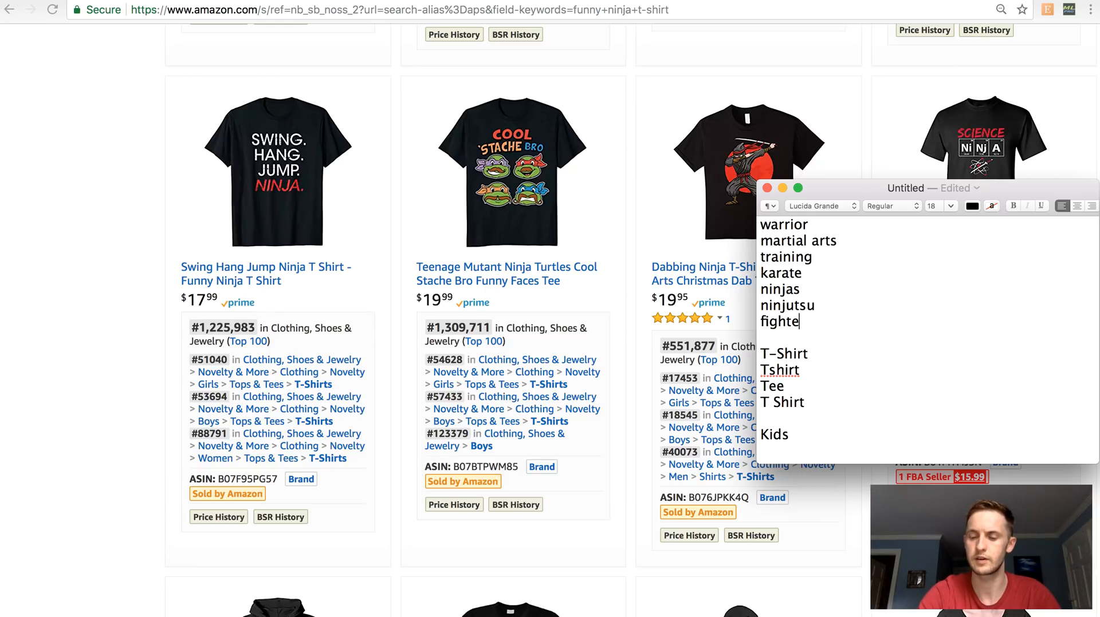
Step: Return to the Merch by Amazon product details form and bring the keyword notes up beside it
key(super+Tab)
scroll(748, 266, up, 15)
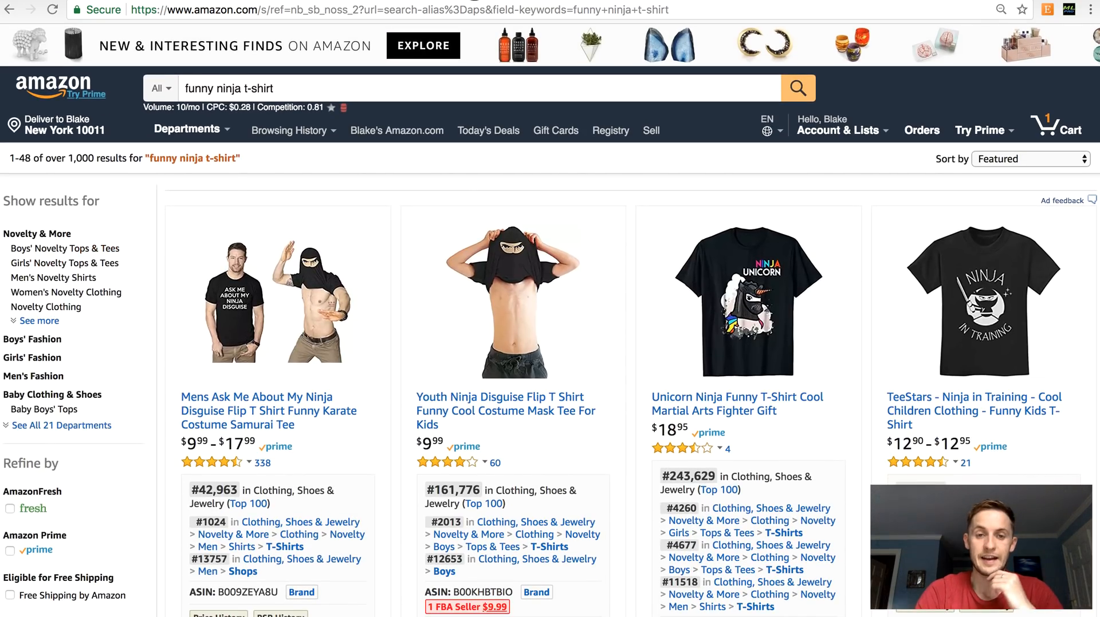
key(ctrl+Tab)
key(super+Tab)
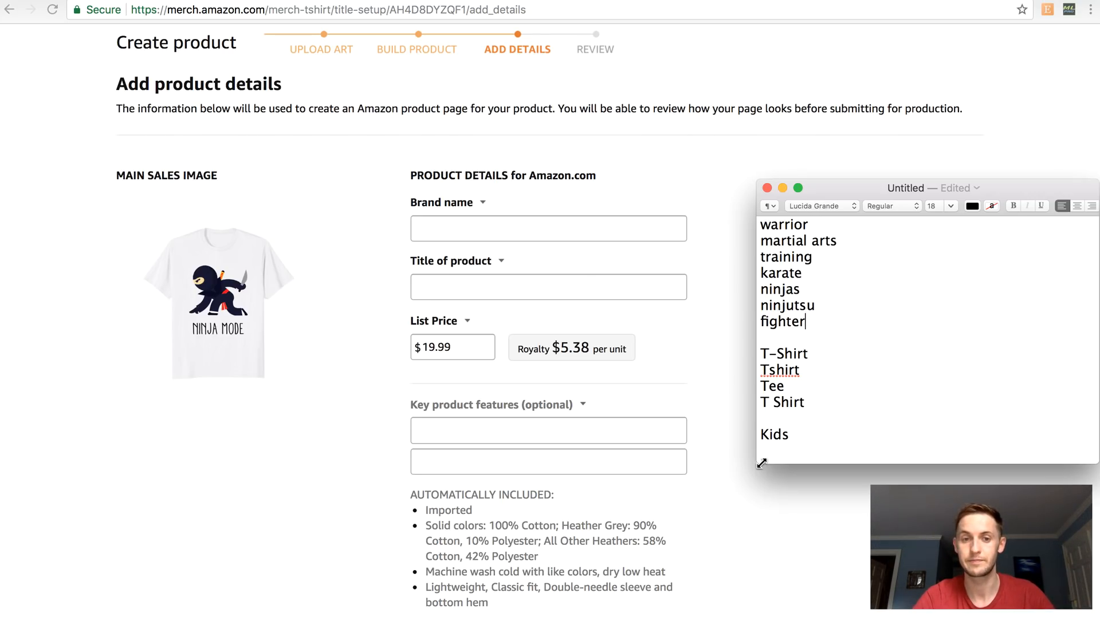
Step: Enter "The Best Ninja Apparel" as the brand name
click(614, 236)
click(598, 236)
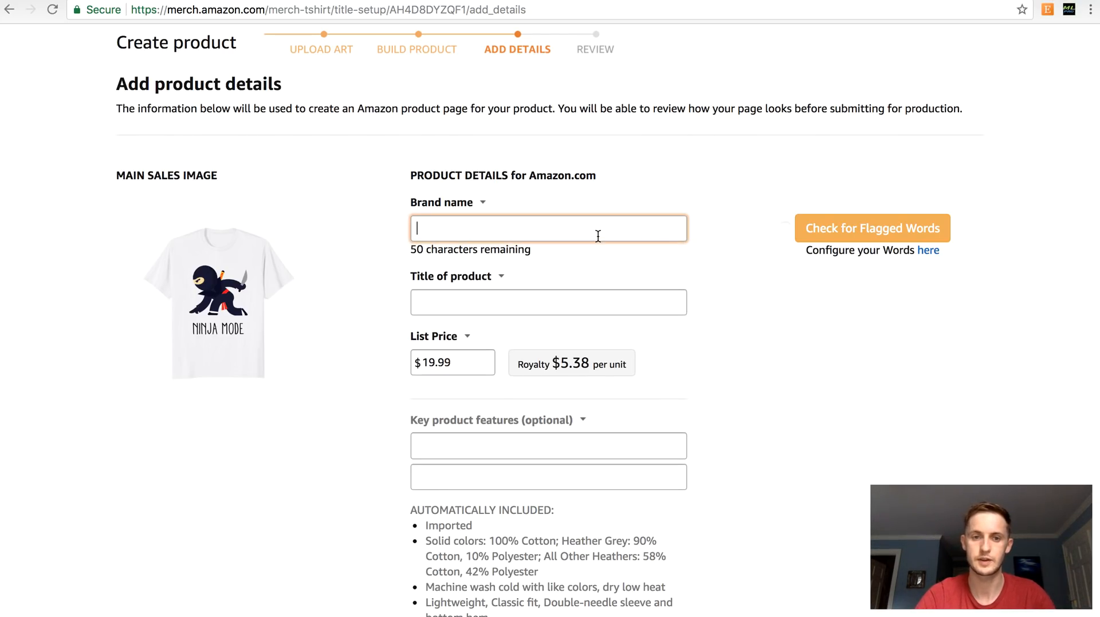
text(The Best)
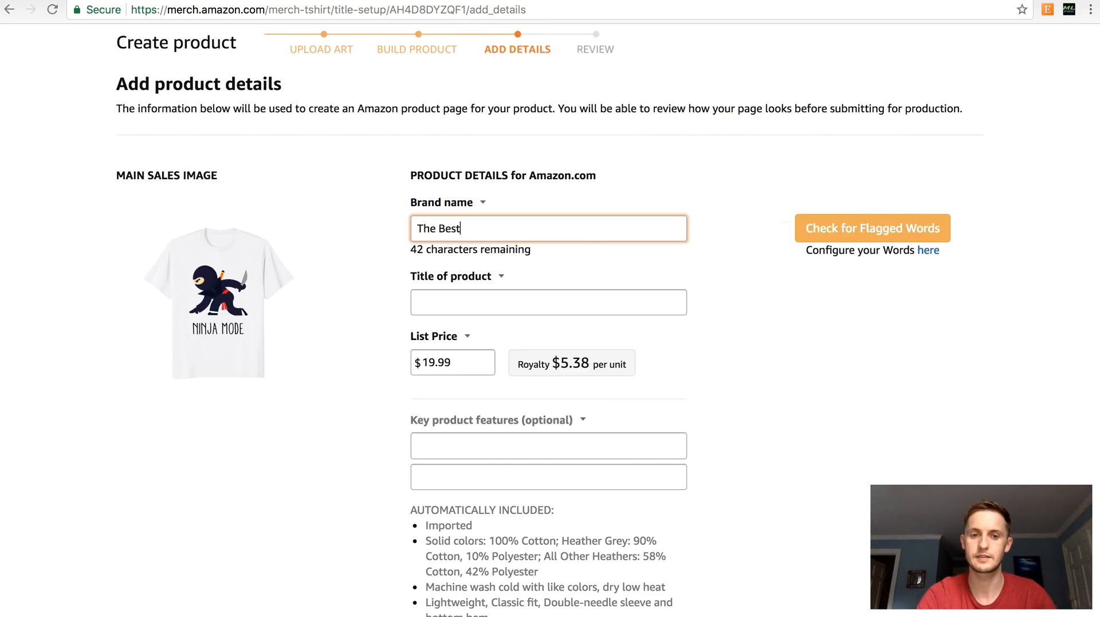
text( Ninja Apparel)
key(super+Tab)
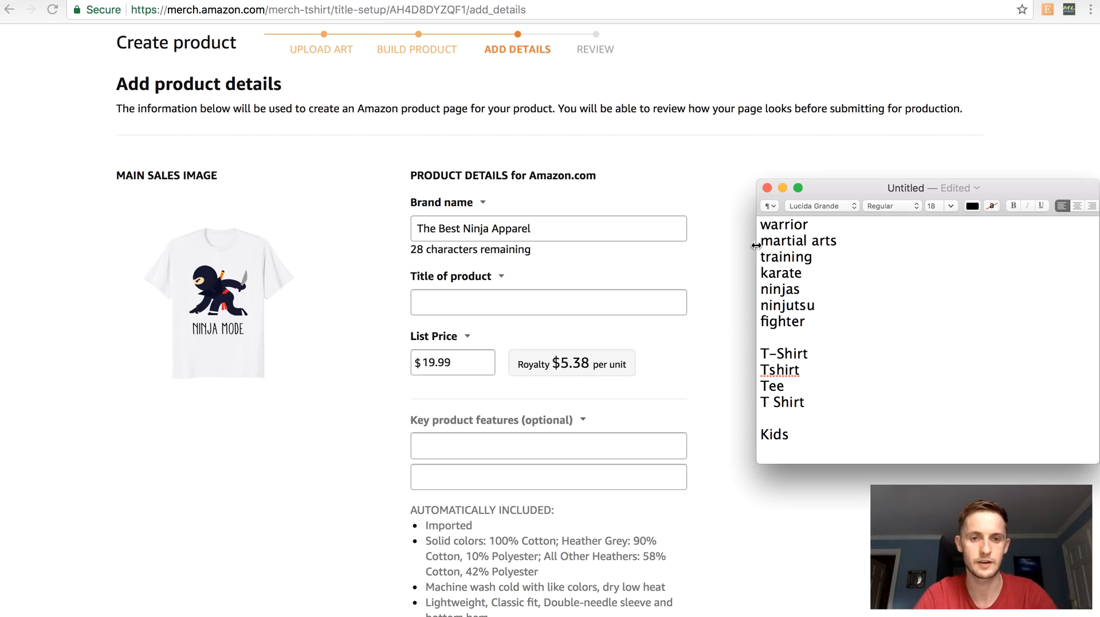
click(441, 223)
drag(462, 228, 426, 213)
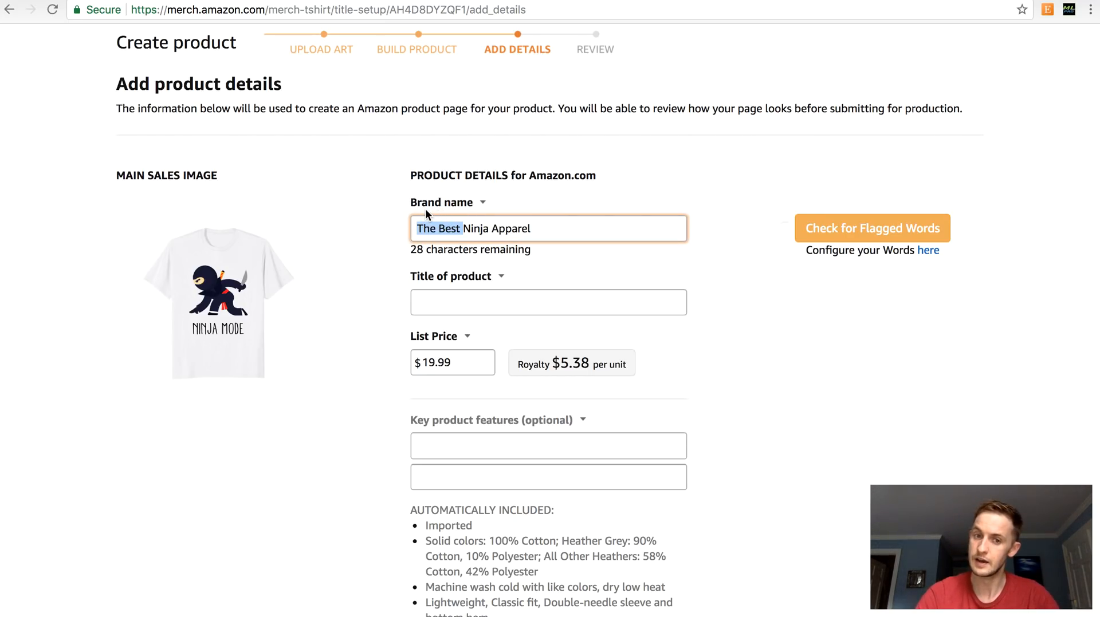
click(451, 229)
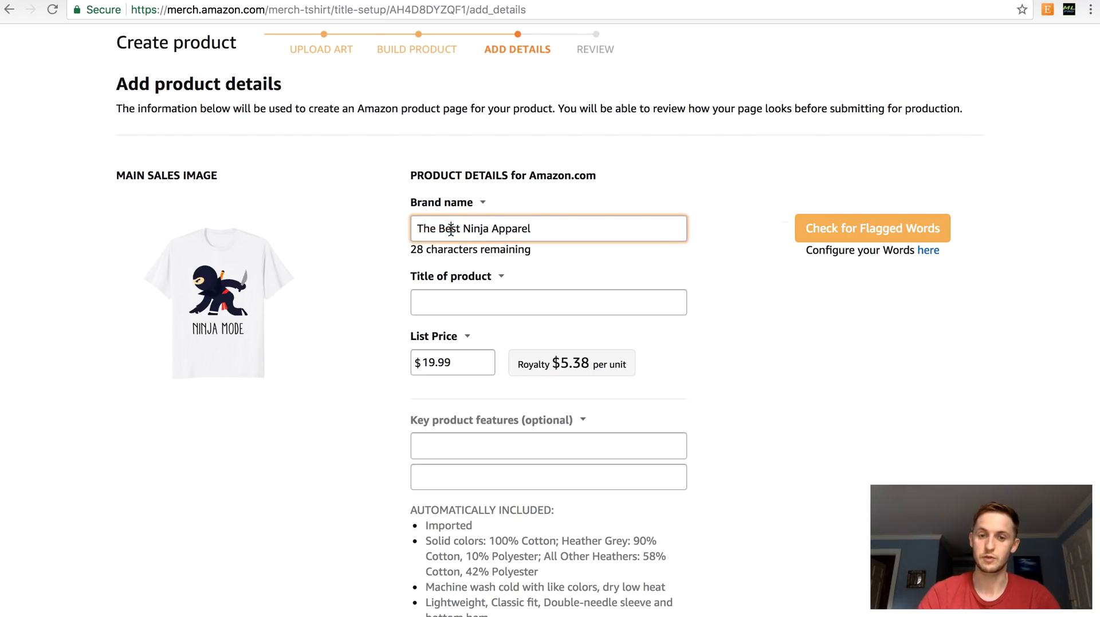
Step: Switch to Merch Informer, rerun the ninja search with the minimum price lowered to $0, and check the average price
key(super+Tab)
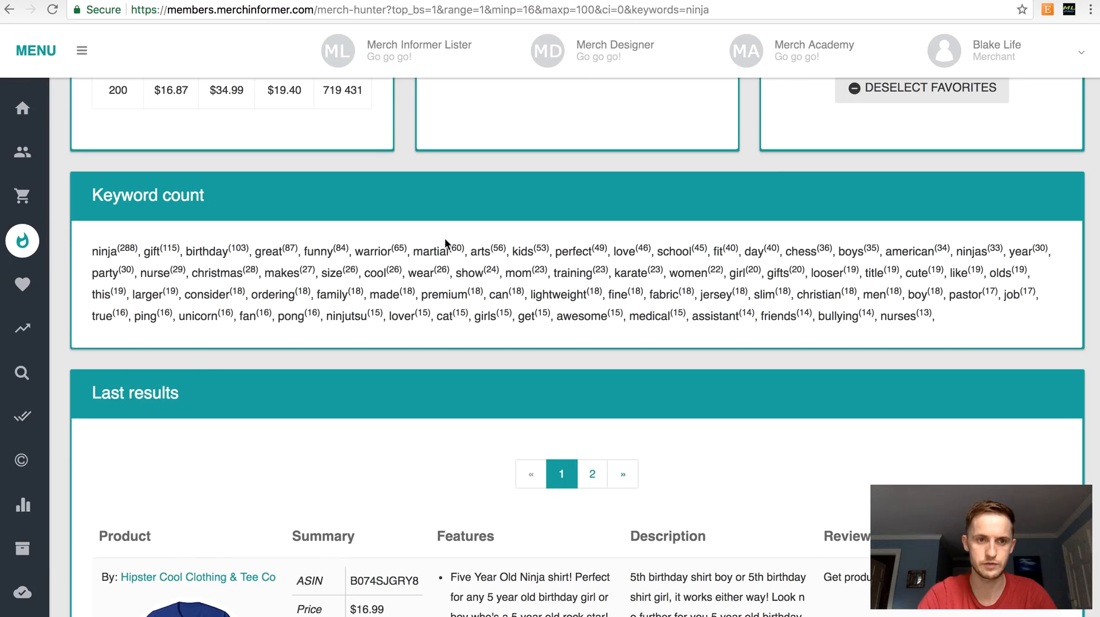
scroll(444, 240, up, 3)
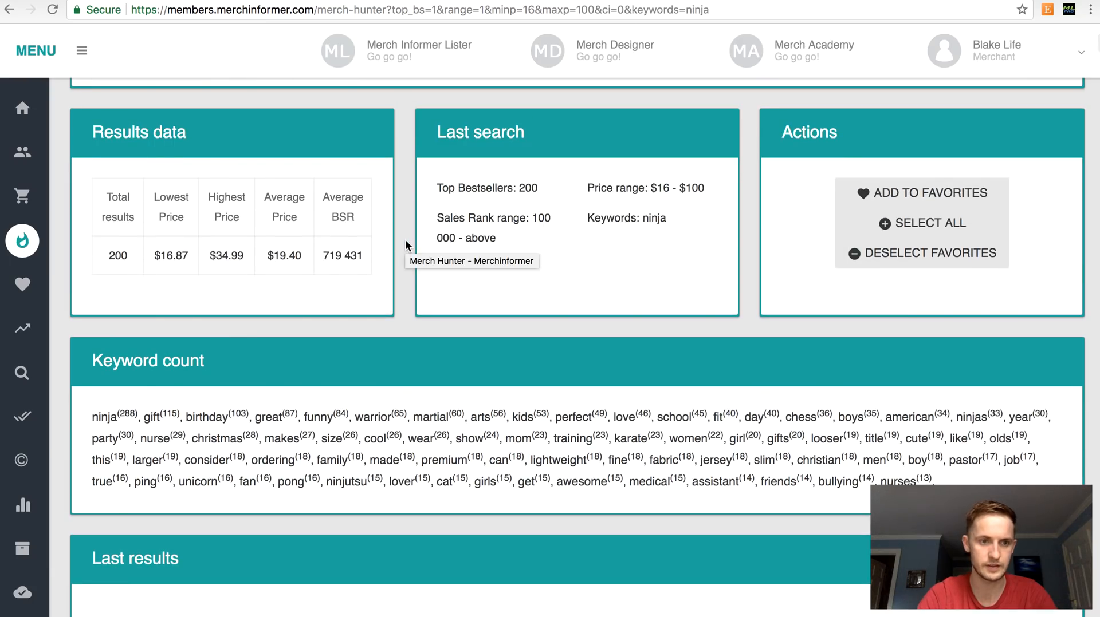
scroll(406, 246, up, 8)
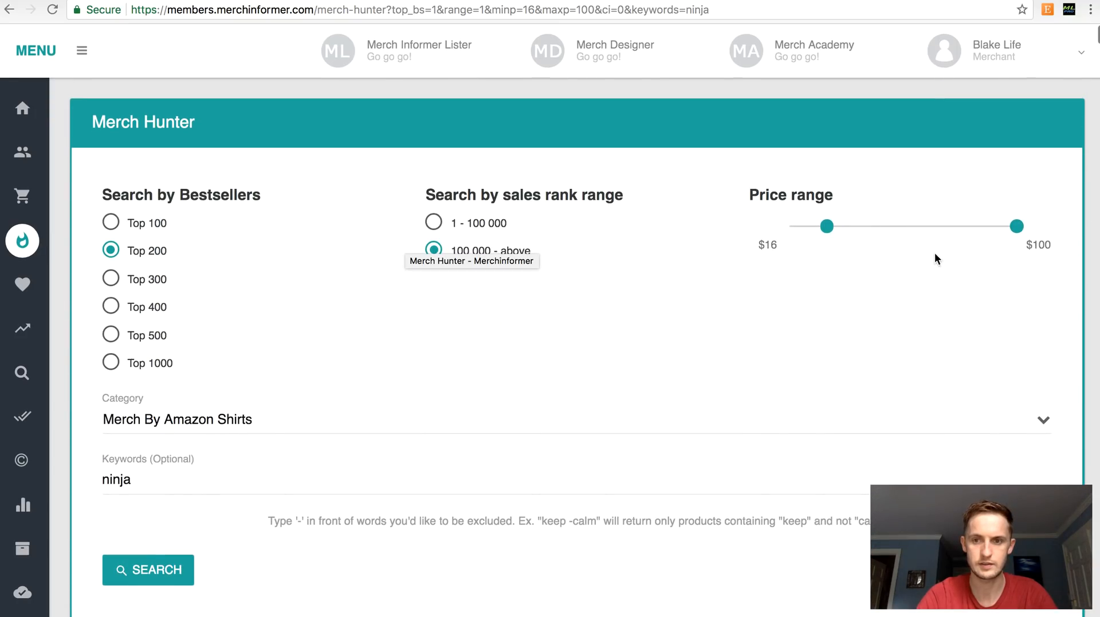
drag(825, 229, 774, 227)
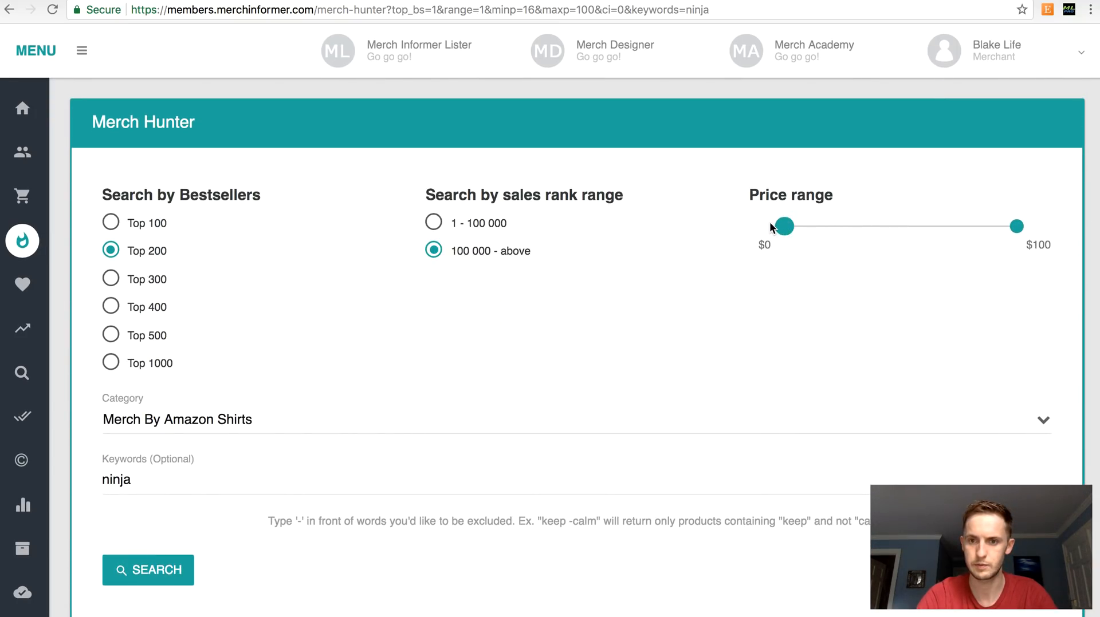
click(147, 579)
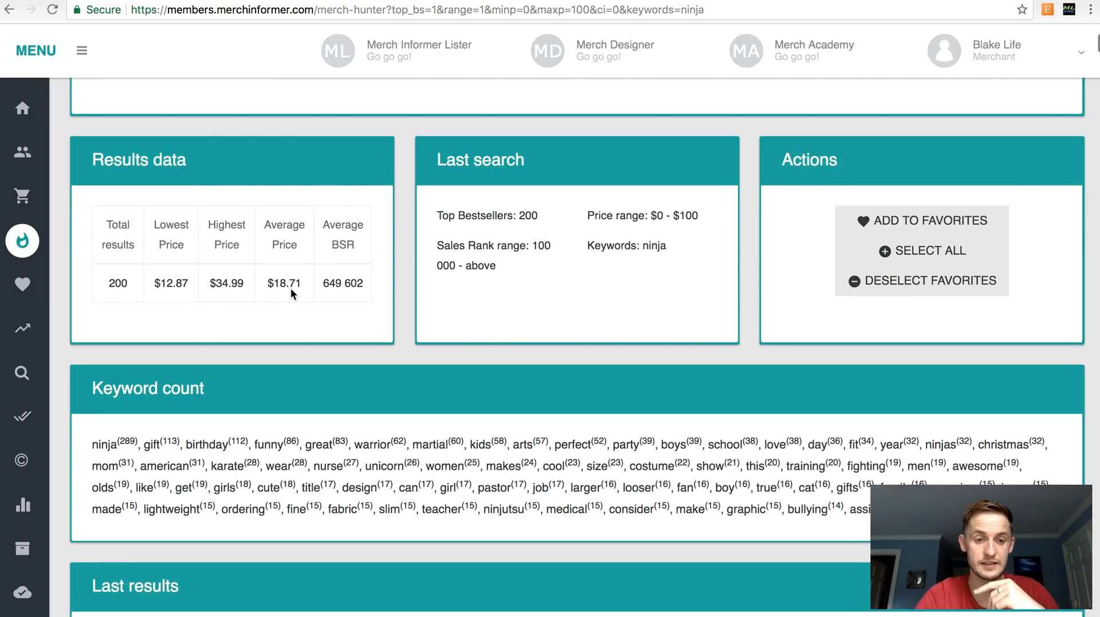
scroll(403, 280, up, 1)
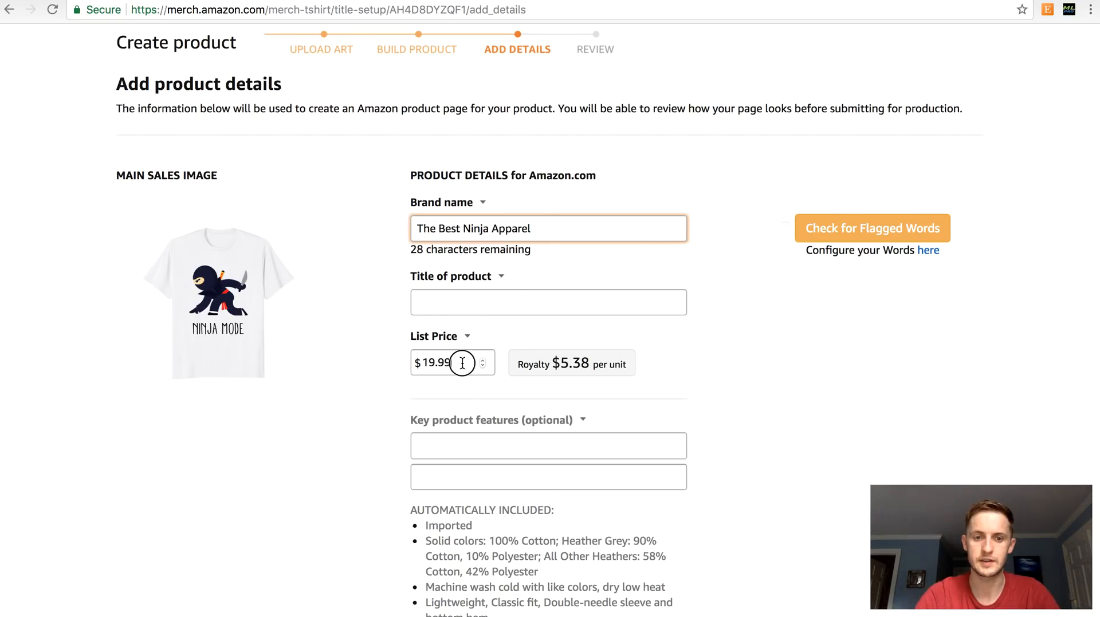
Step: Return to the Merch by Amazon product details and set the list price to $15.99
click(462, 363)
key(Down)
key(Down)
key(Down)
key(Down)
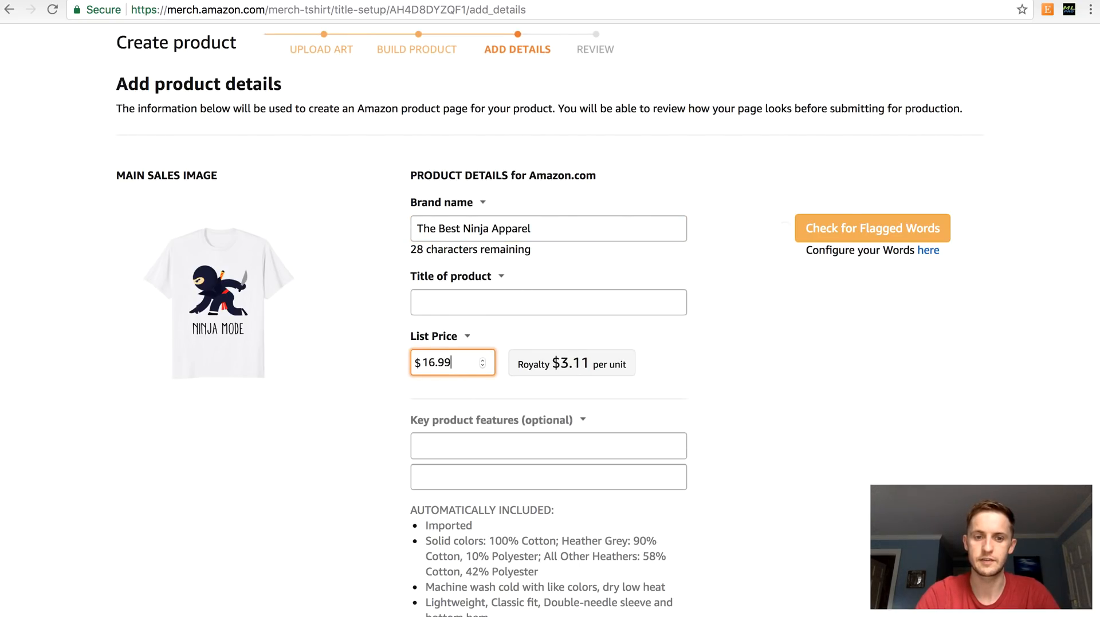
click(696, 380)
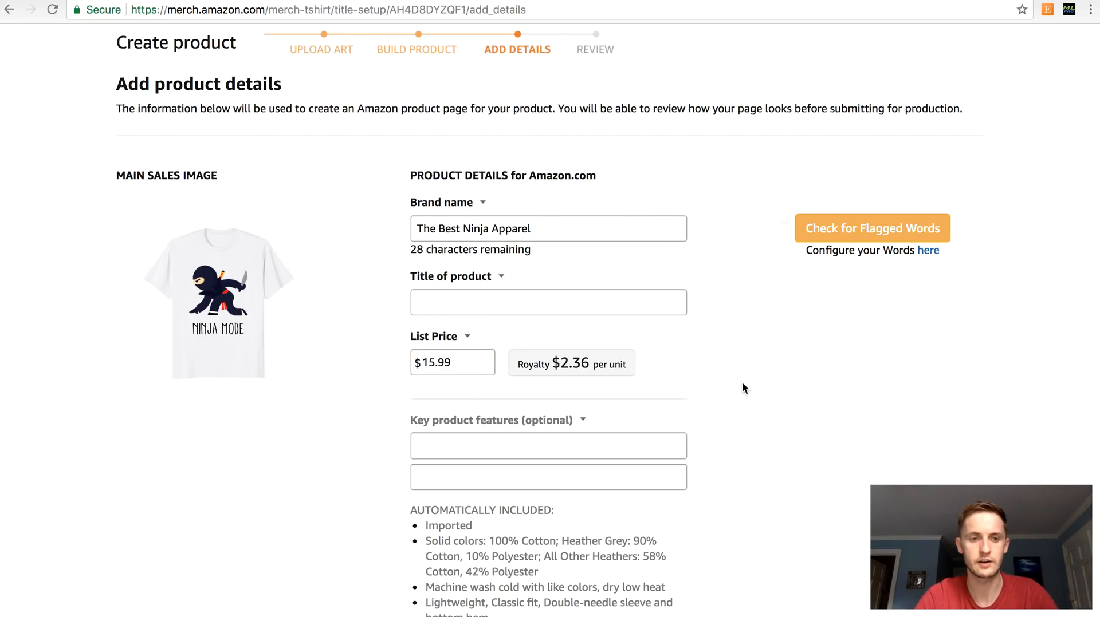
Step: Begin the product title with "Funny Ninja T-Shirt", consulting the keyword notes for wording
click(596, 303)
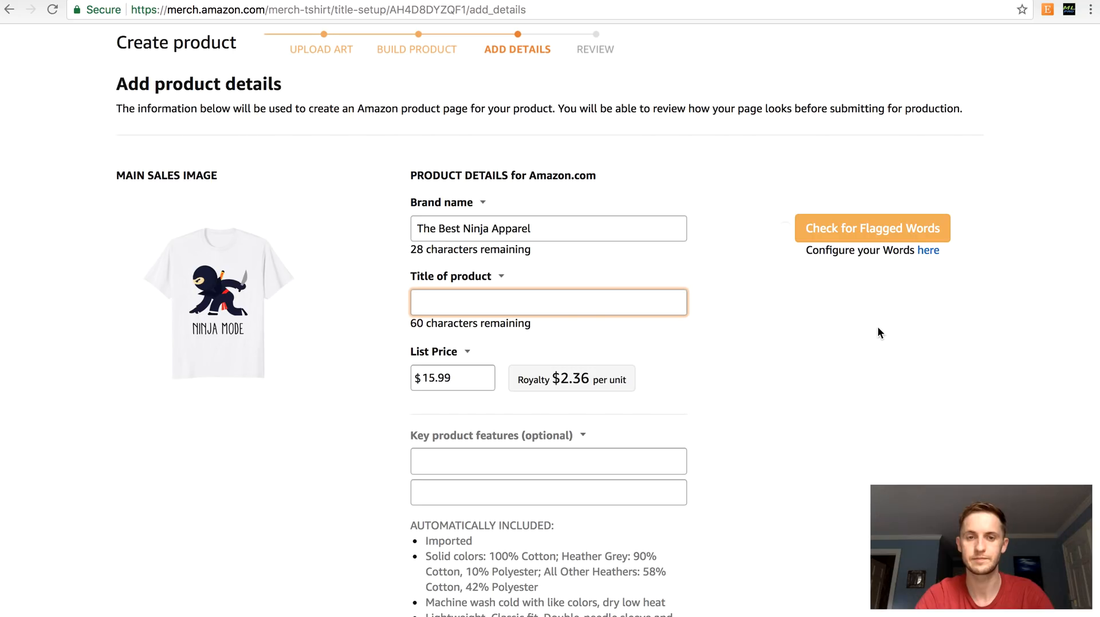
key(super+Tab)
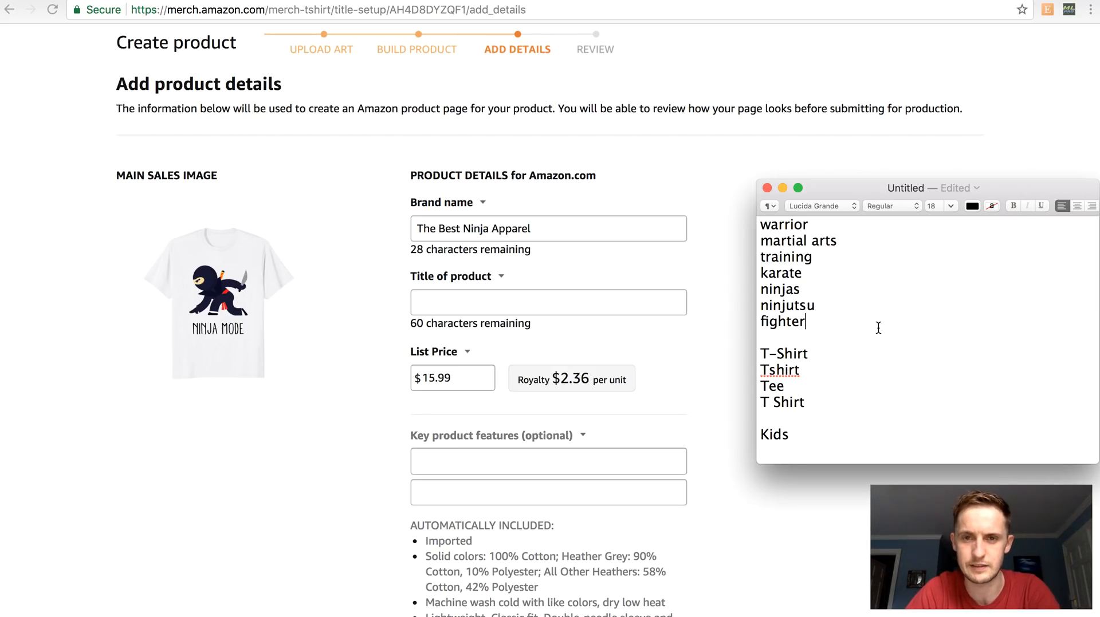
click(612, 306)
text(Funn)
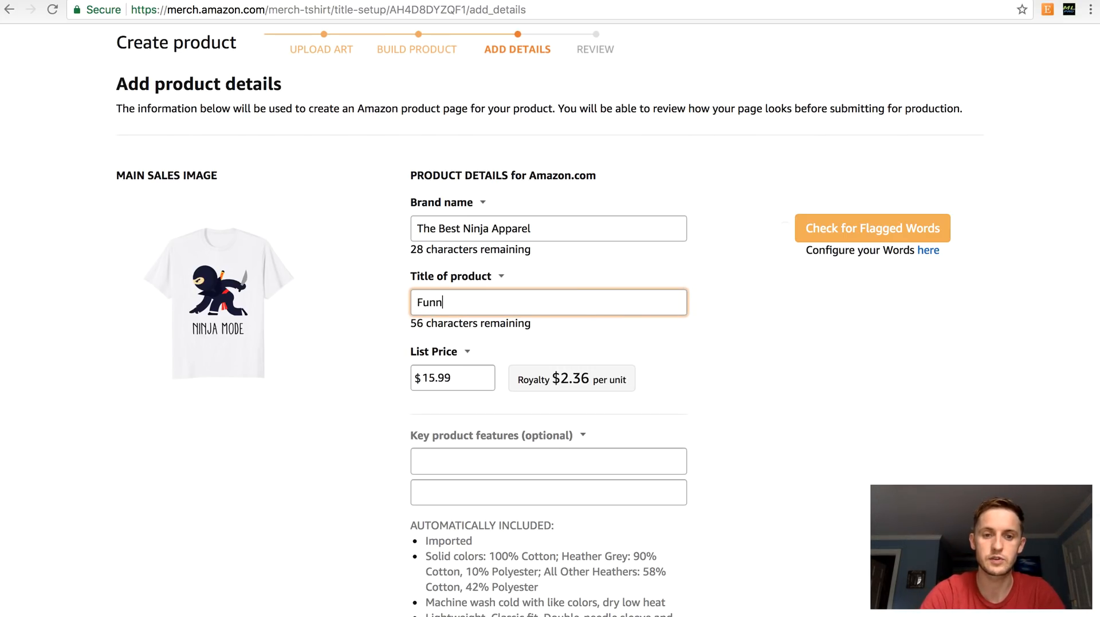
text(y Ninja )
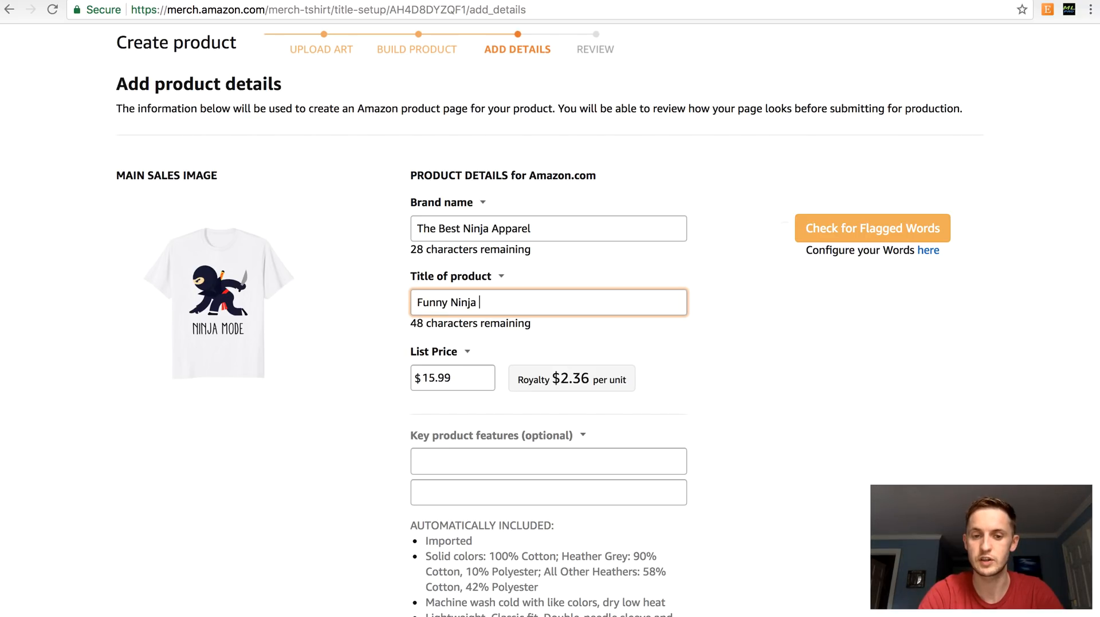
text(T-Shirt)
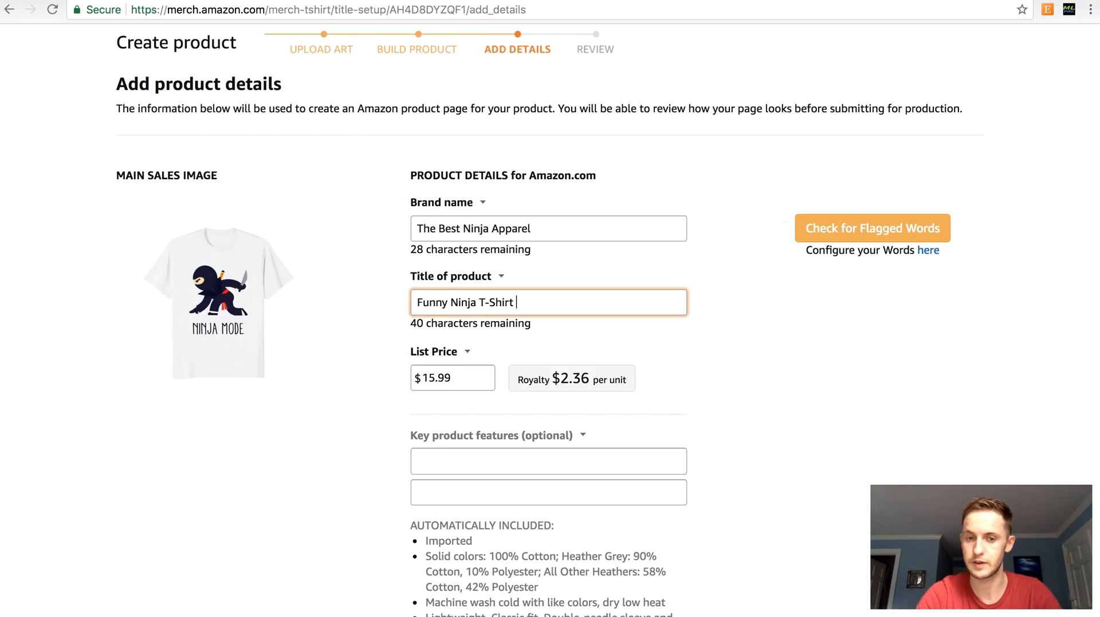
Step: Extend the product title with "Martial Arts Tee for Kids" after "T-Shirt"
key(super+Tab)
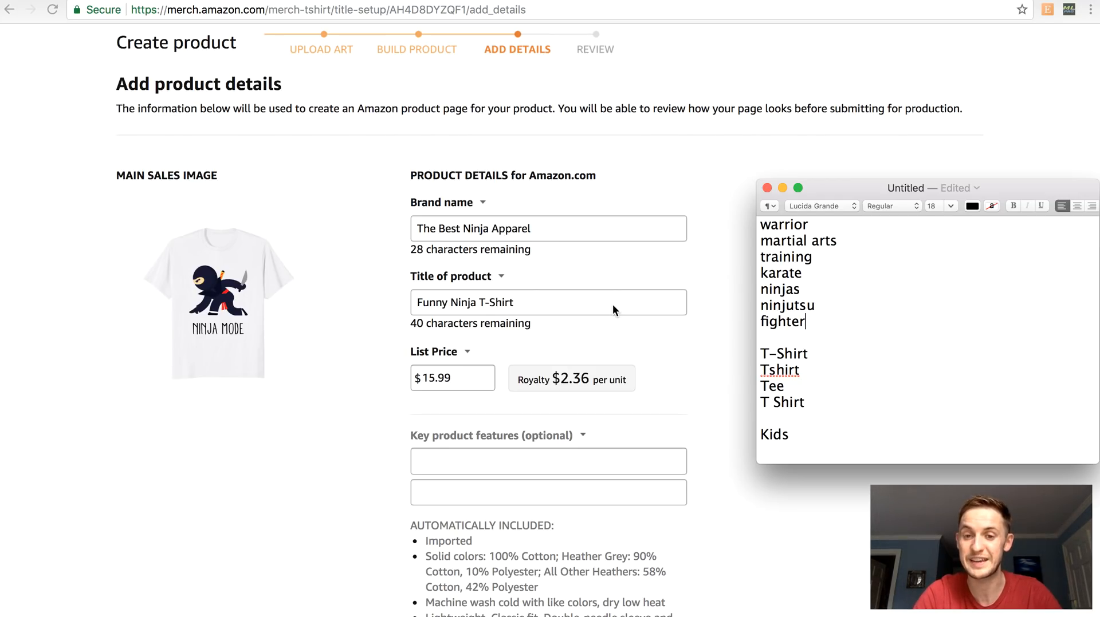
click(612, 304)
text(Ma)
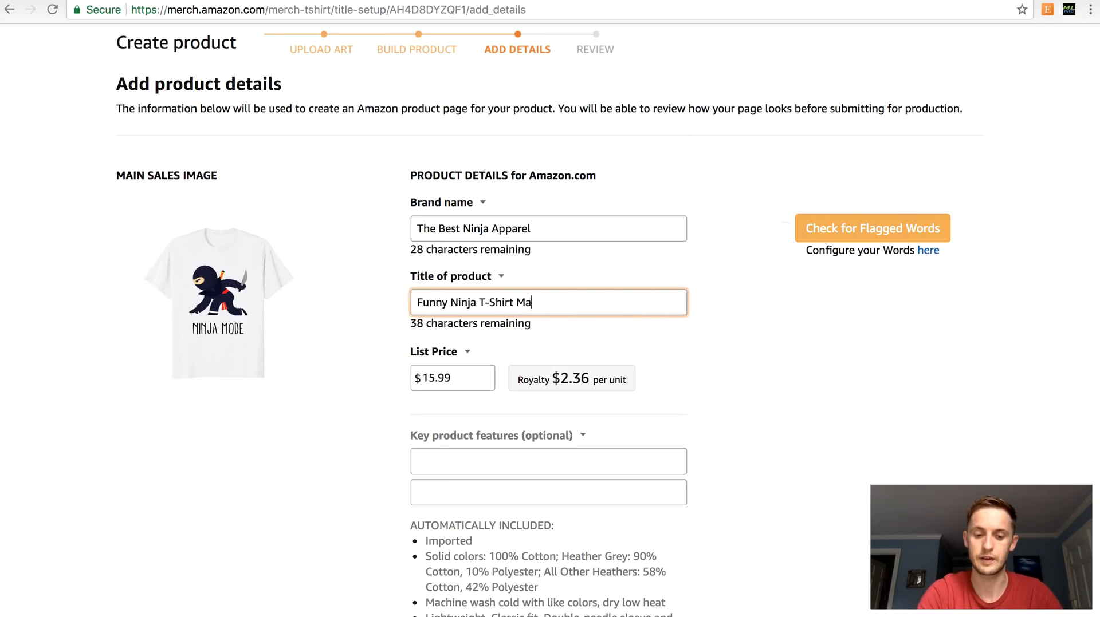
text(rtial Arts Tee for Kids)
Step: Complete the product title by adding "Warrior Ninjas" after "Kids", and check it against the keyword notes
key(super+Tab)
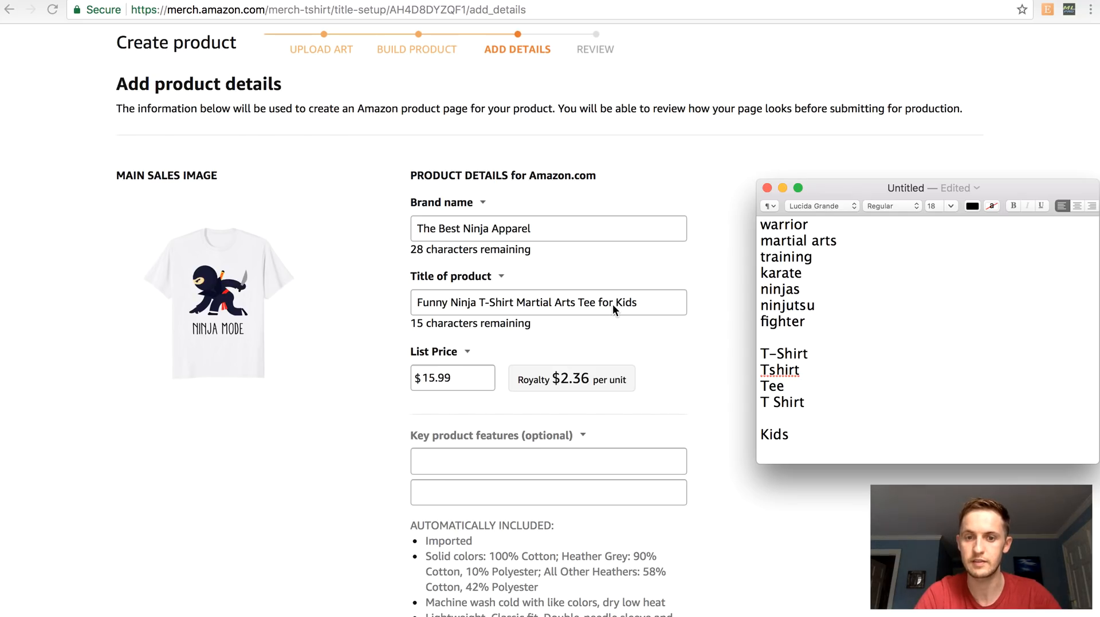
click(641, 305)
text(Wa)
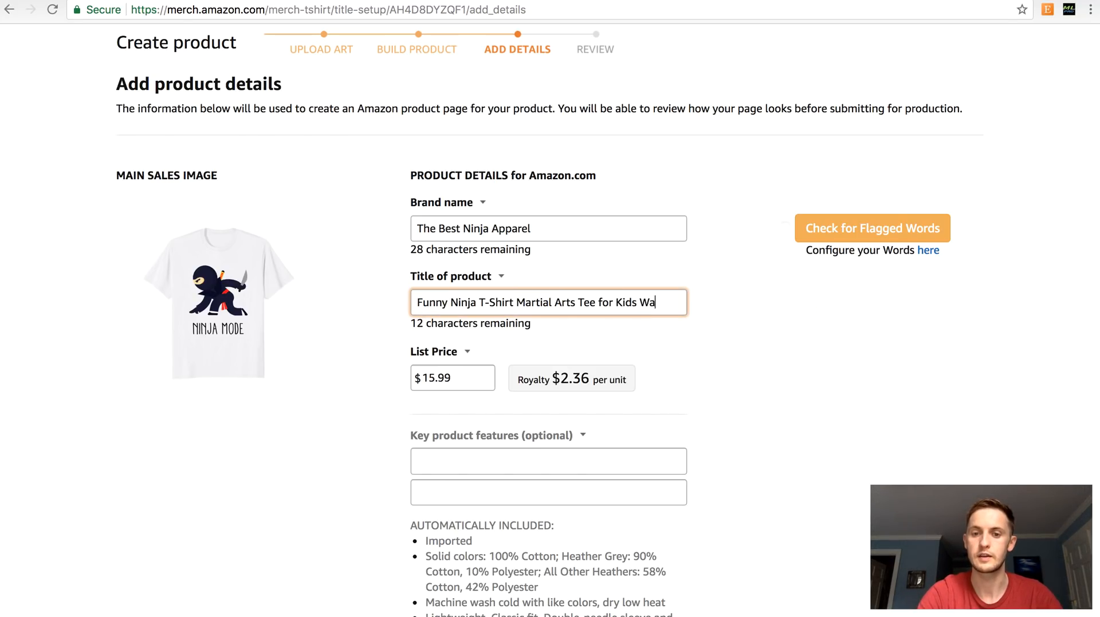
text(rrior Ninjas)
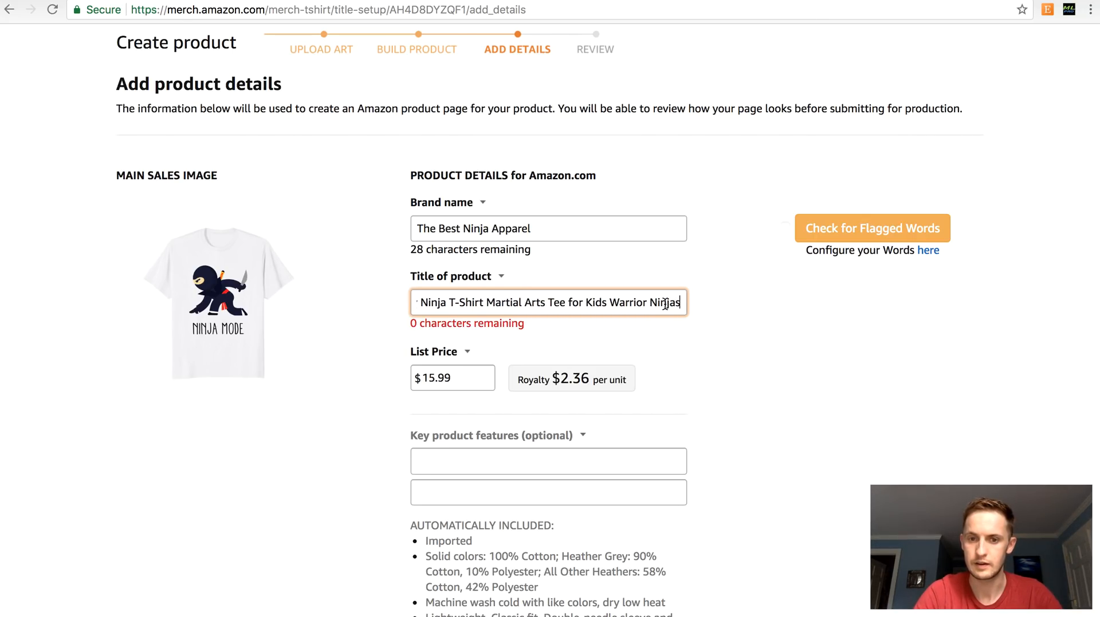
double_click(630, 302)
click(630, 302)
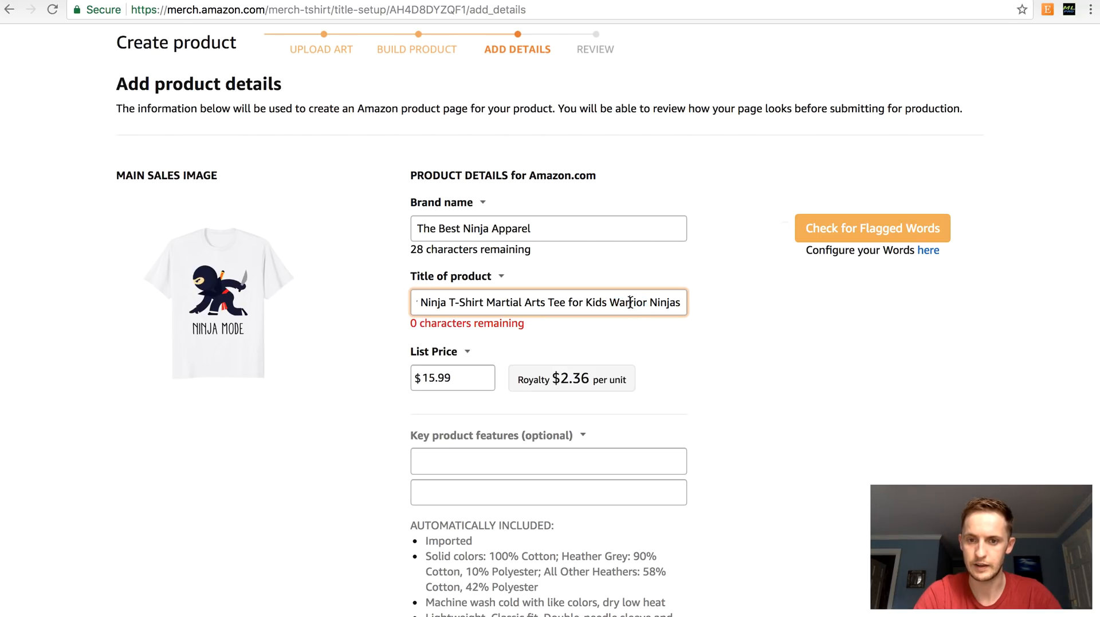
key(super+Tab)
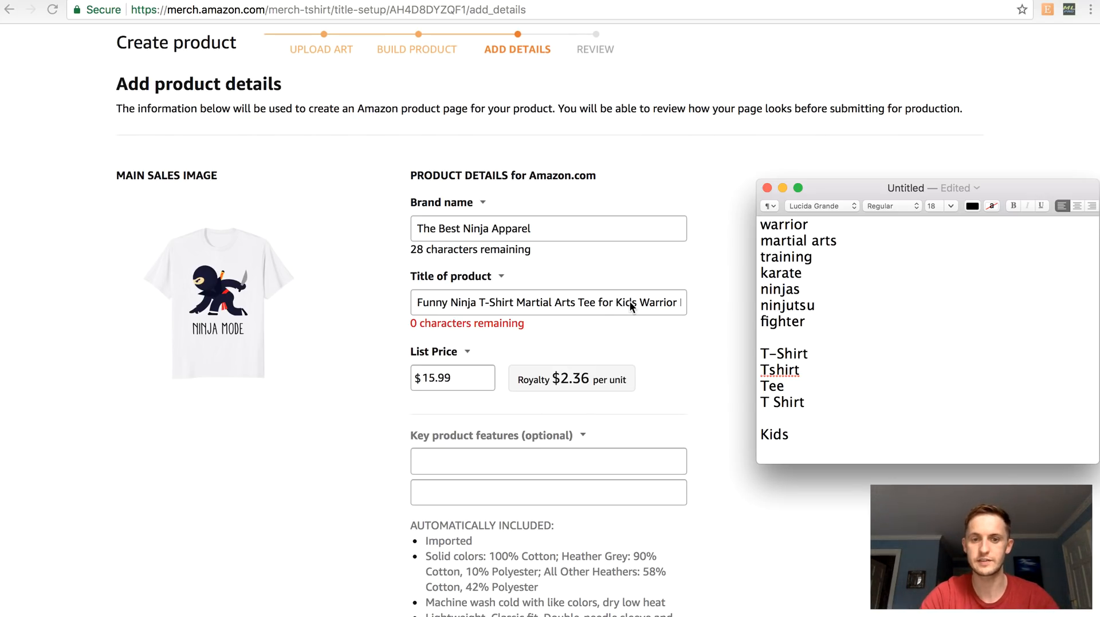
key(super+Tab)
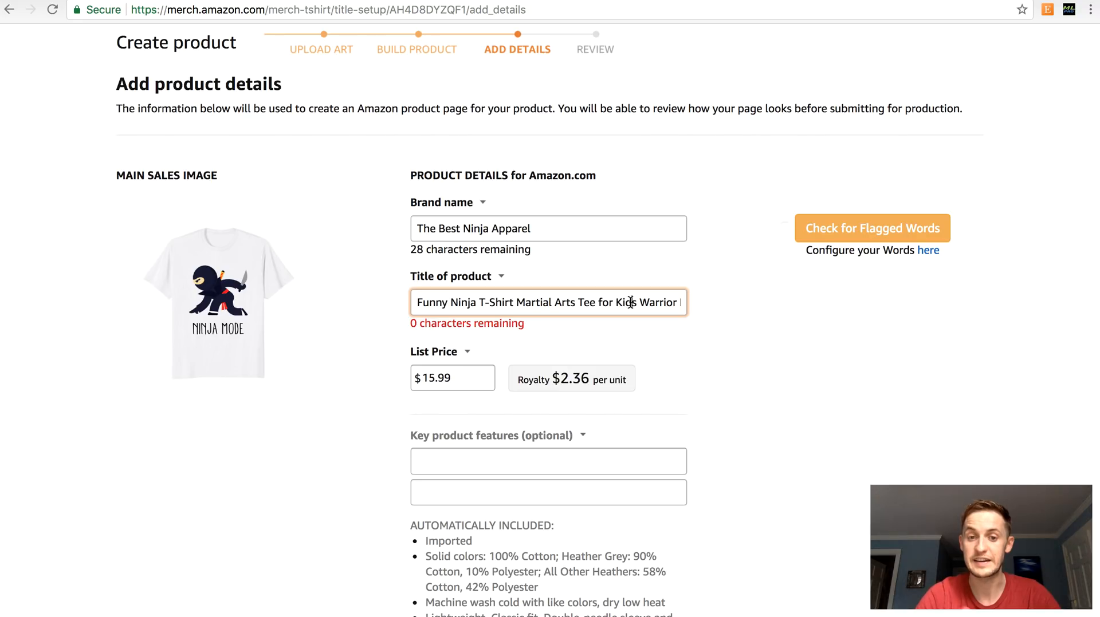
key(Right)
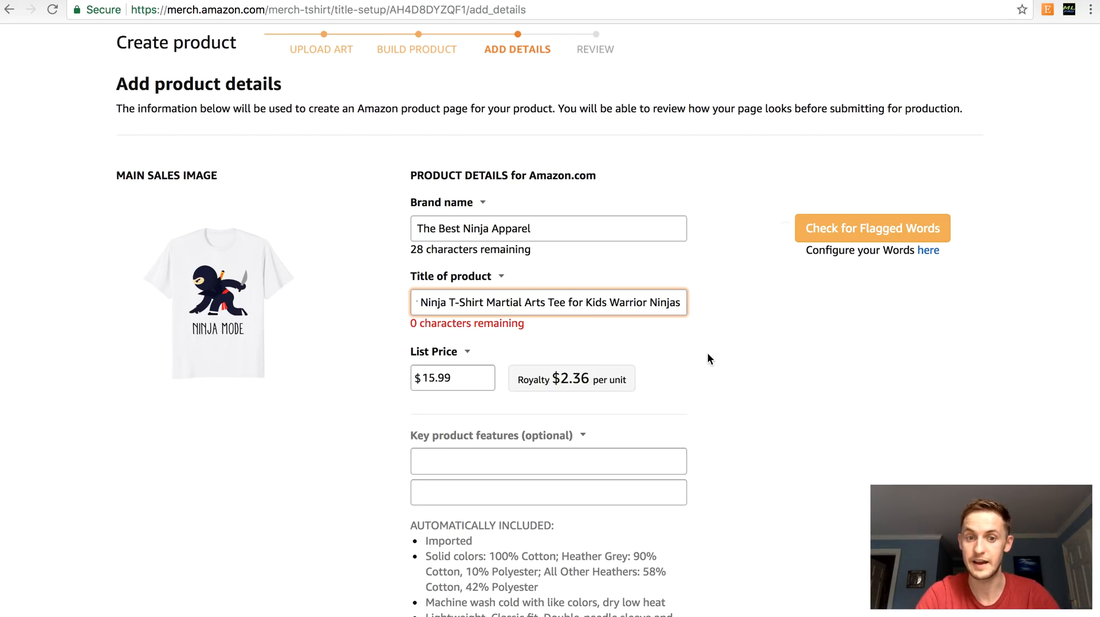
Step: Underline the title keywords "warrior", "martial arts" and "ninjas" in the keyword notes
key(super+Tab)
drag(839, 222, 724, 222)
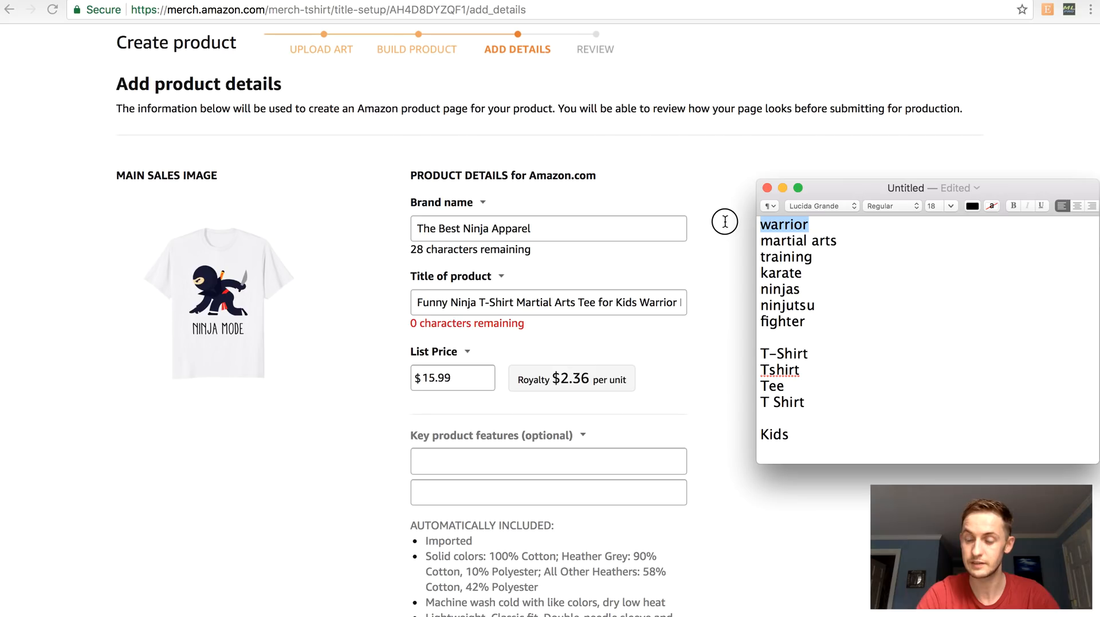
key(super+u)
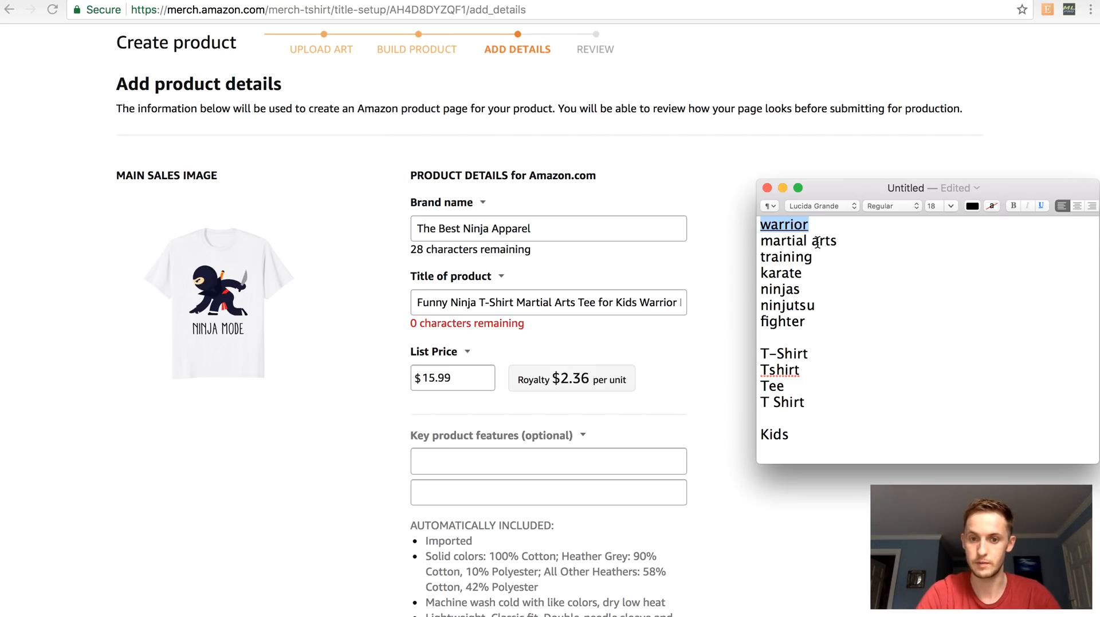
triple_click(817, 243)
key(super+u)
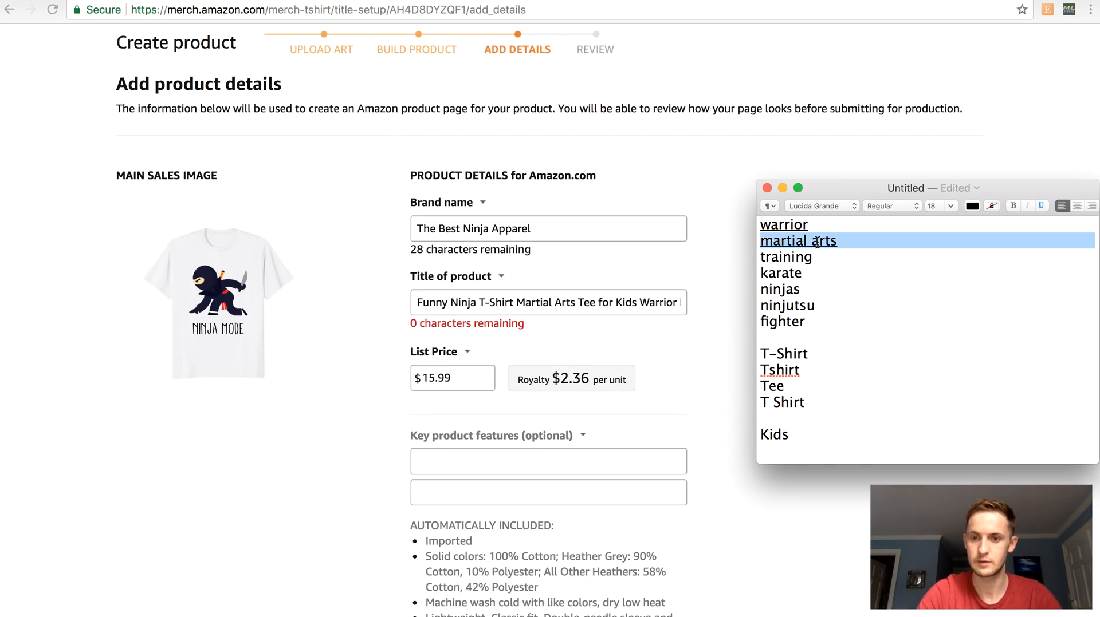
triple_click(783, 291)
key(super+u)
Step: Move "training" and "karate" in the keyword notes to directly below "fighter"
drag(829, 271, 726, 260)
key(super+c)
key(BackSpace)
click(829, 312)
key(Return)
key(super+v)
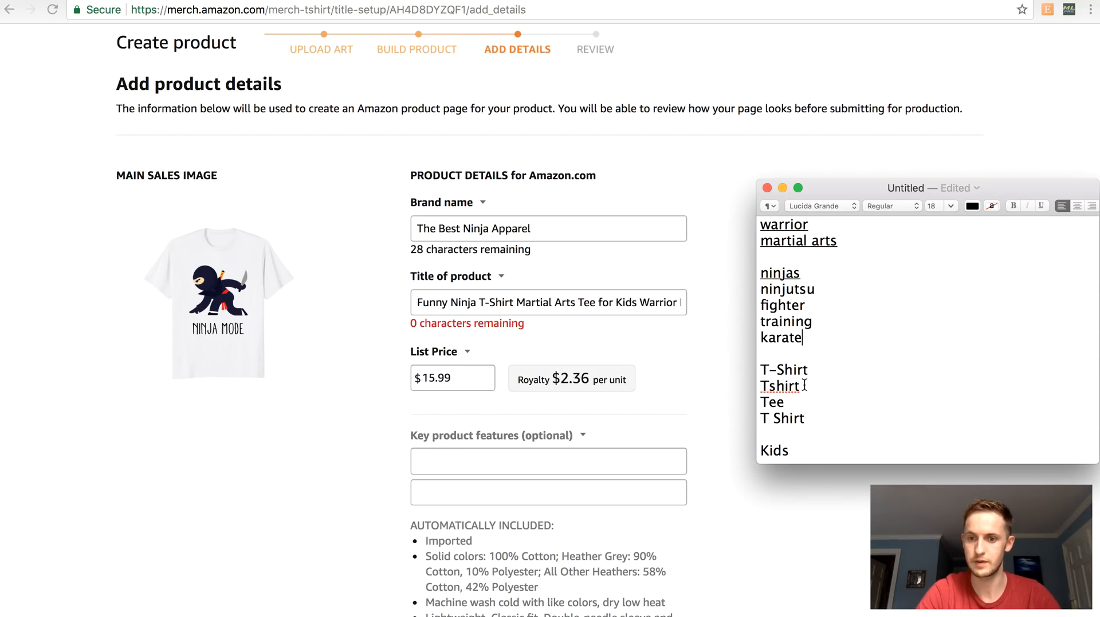
Step: Underline "T-Shirt" and "Tee" in the shirt terms of the keyword notes
triple_click(782, 370)
key(super+u)
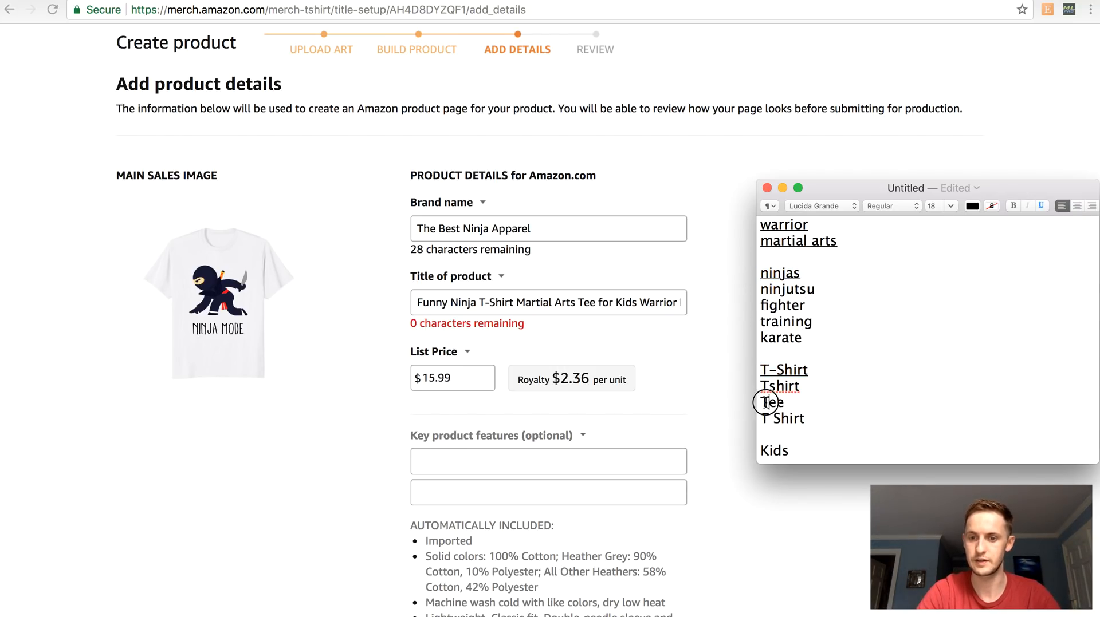
triple_click(781, 402)
key(super+u)
click(802, 404)
Step: Move the underlined "T-Shirt" and "Tee" below "ninjas" as a group set off by blank lines, and extend the notes window upward
drag(823, 404, 774, 351)
key(super+x)
click(840, 370)
key(Return)
key(super+v)
key(BackSpace)
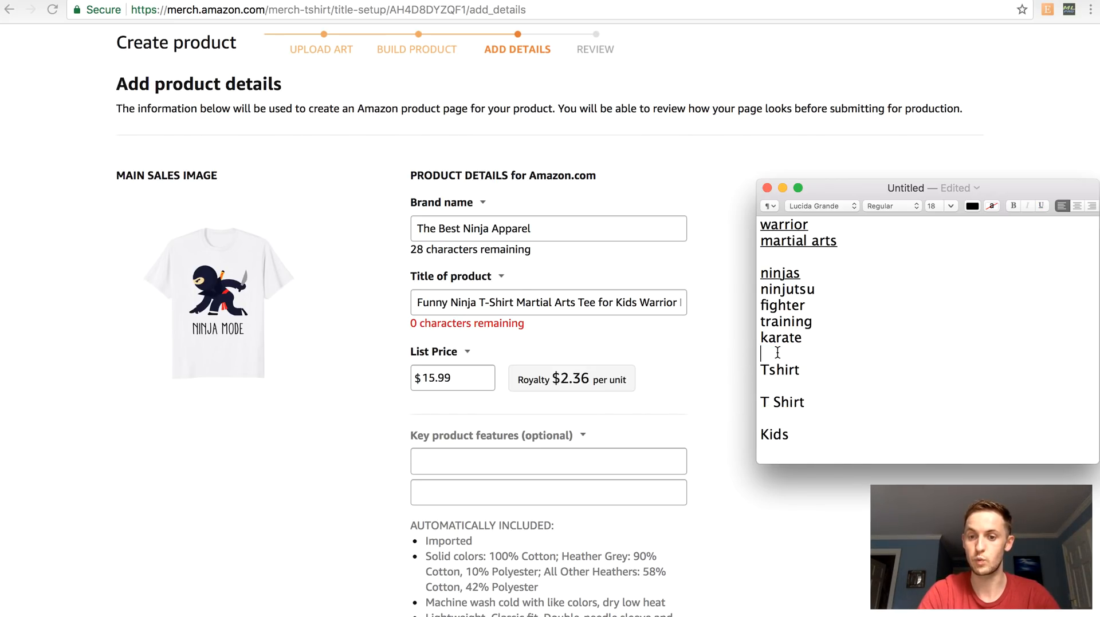
click(814, 274)
key(Return)
key(Return)
key(super+v)
key(Return)
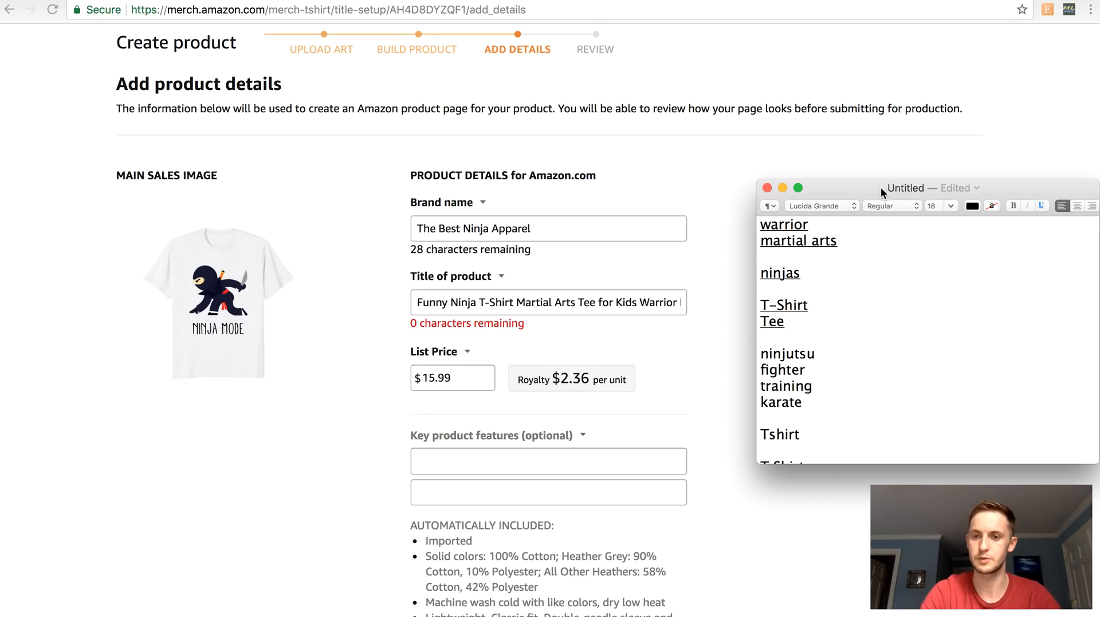
drag(874, 180, 873, 127)
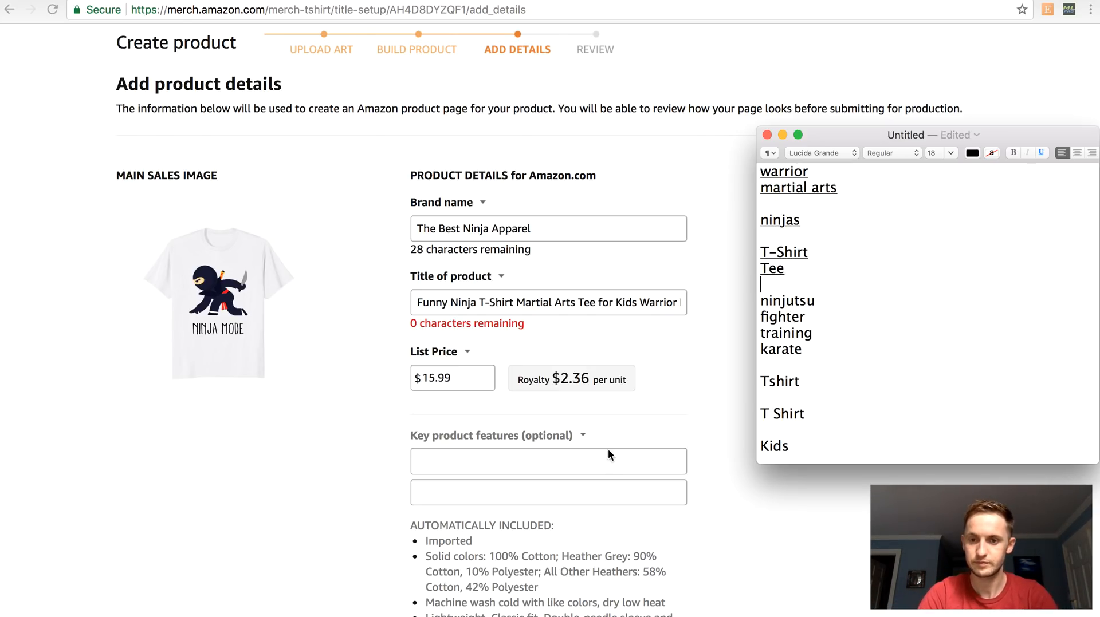
Step: Begin the first key product feature with "Are you a fighter in training?"
click(574, 463)
click(573, 463)
text(Are )
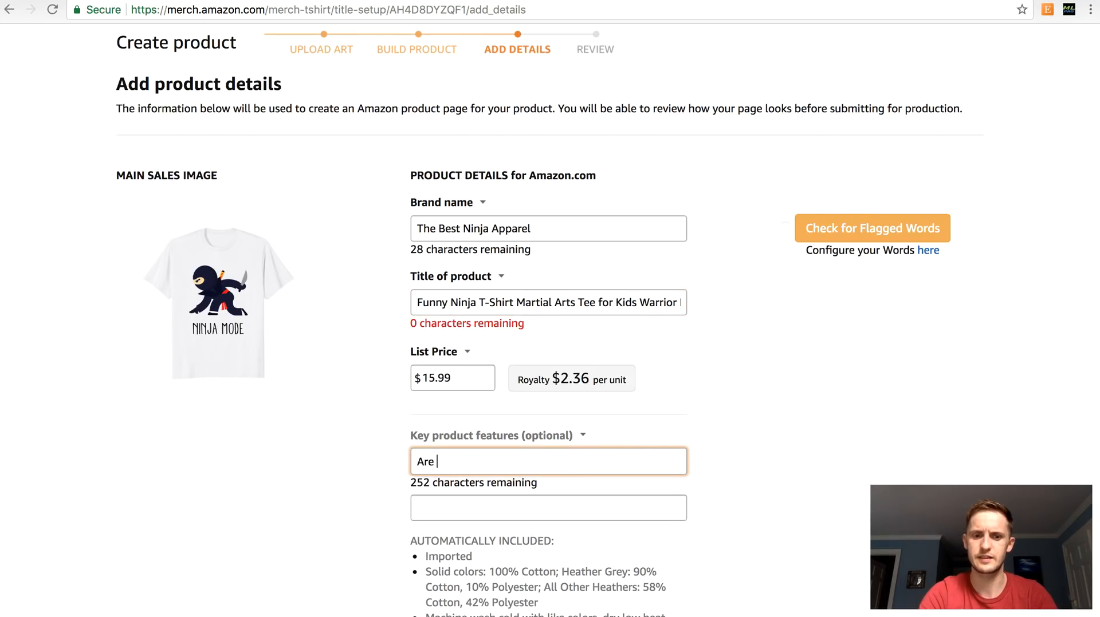
text(you a ninjust)
key(BackSpace)
key(BackSpace)
key(super+Tab)
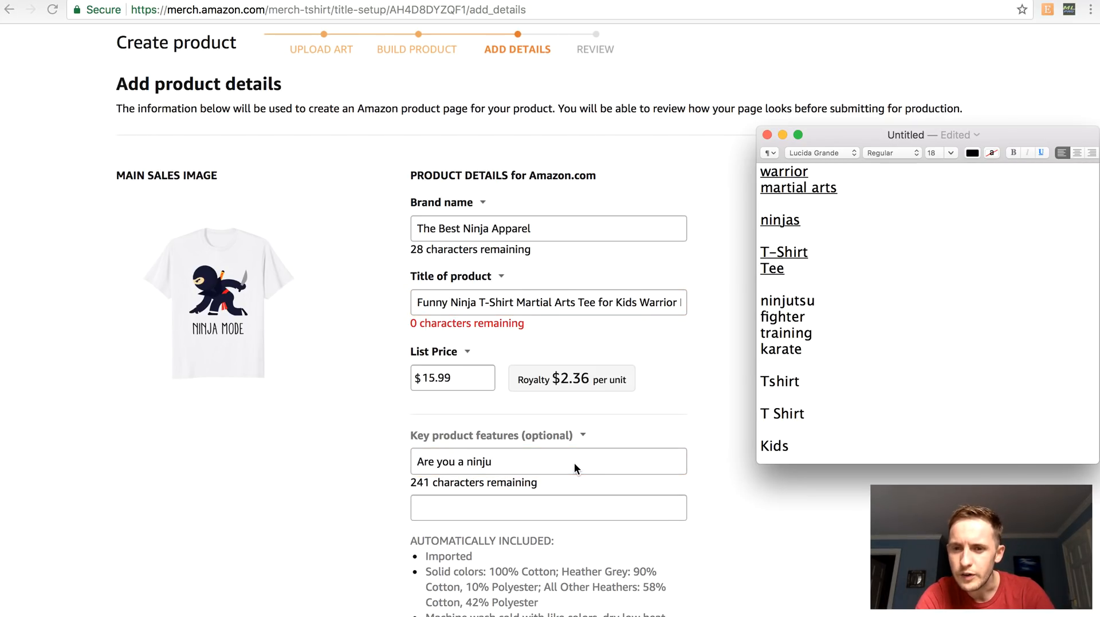
key(super+Tab)
key(BackSpace)
key(BackSpace)
key(BackSpace)
key(BackSpace)
key(BackSpace)
text(f)
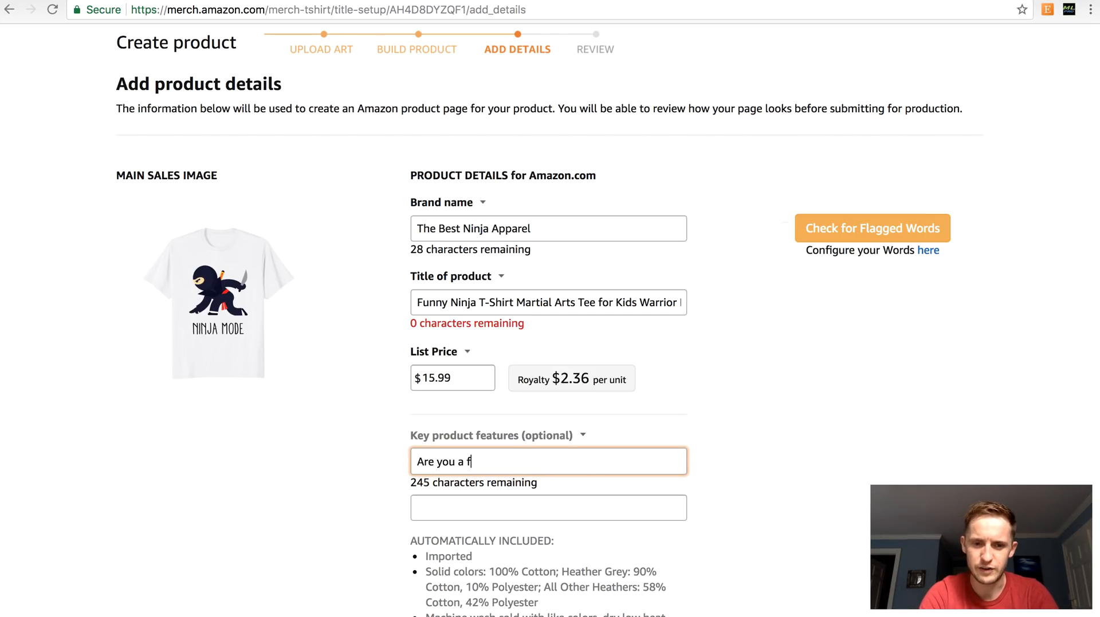
text(ighter in training?)
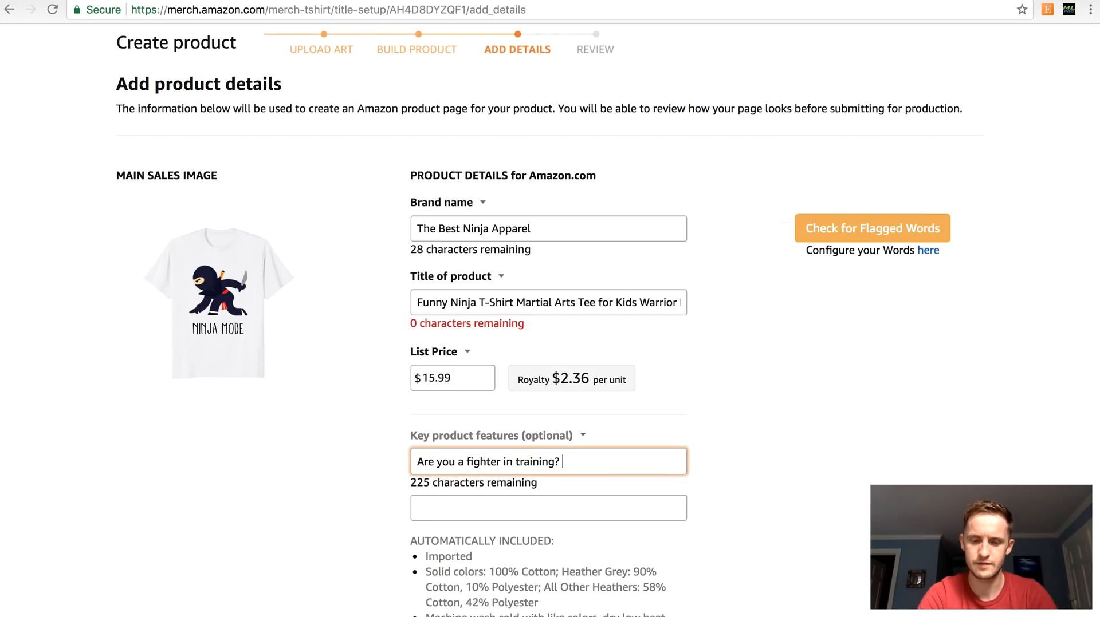
Step: Continue the first key product feature with "Grab this cute ninjutsu tshirt", consulting the keyword notes for unused terms
key(super+Tab)
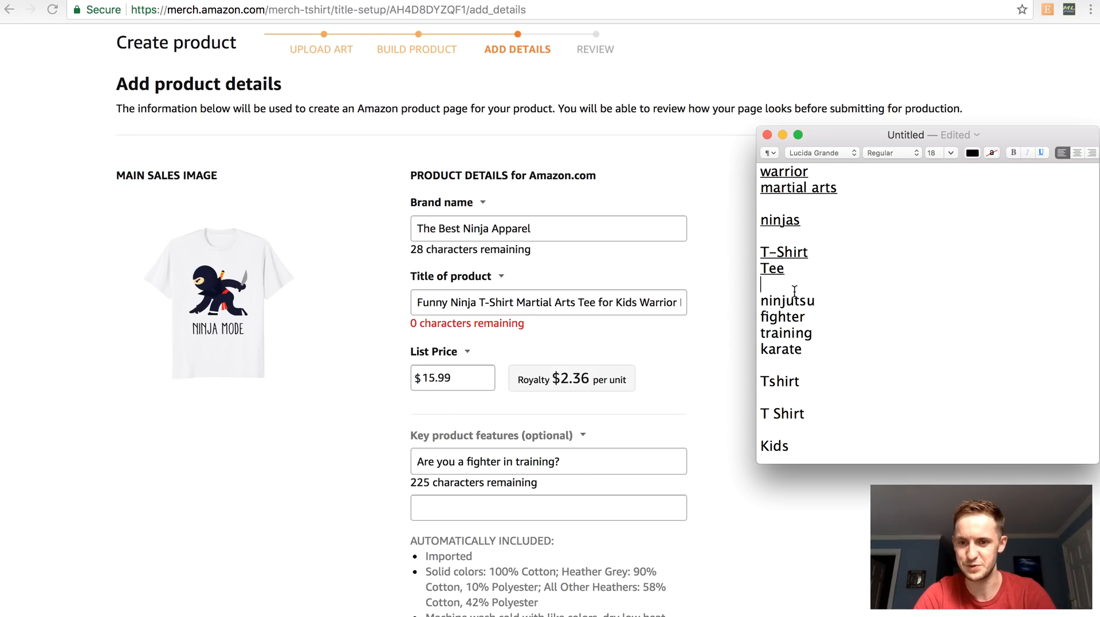
drag(830, 329, 757, 314)
click(641, 453)
text(Grab this c)
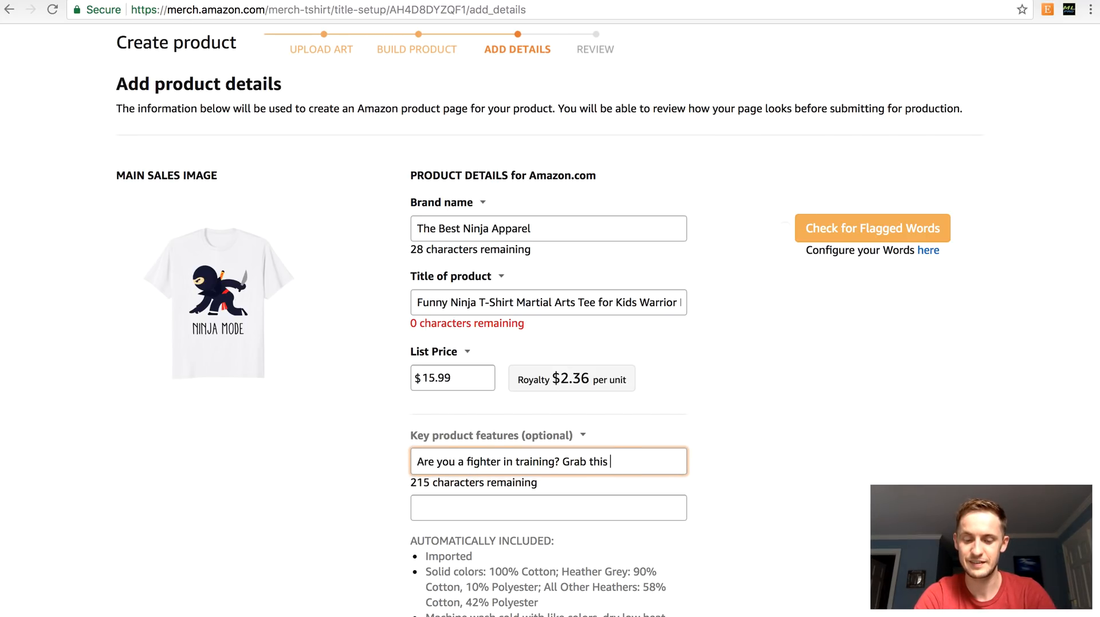
text(ute )
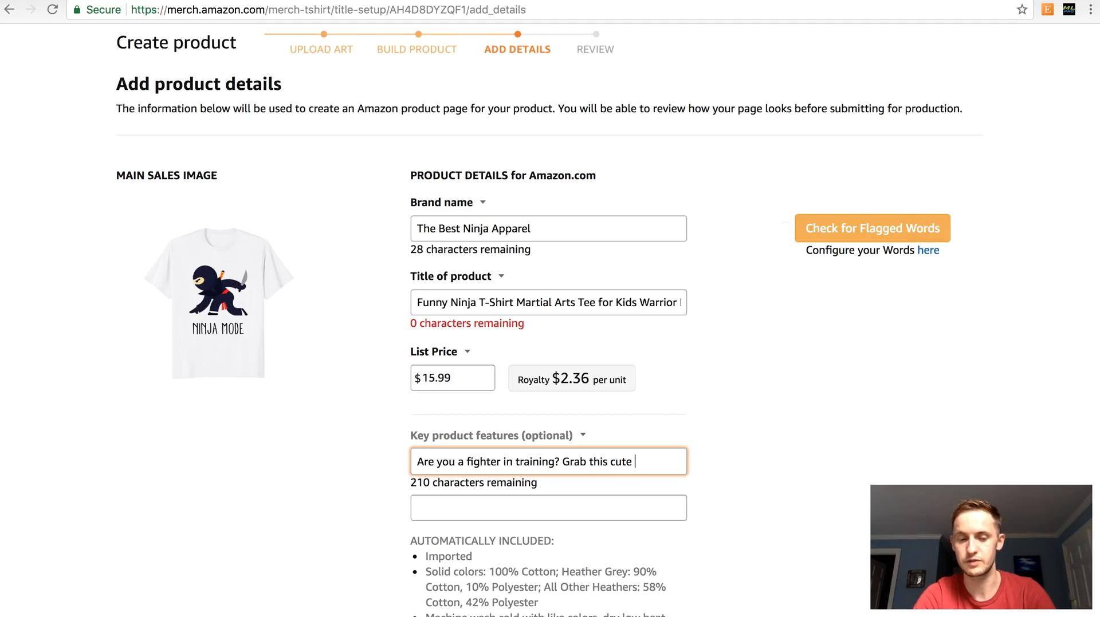
text(ninjutsu tshirt)
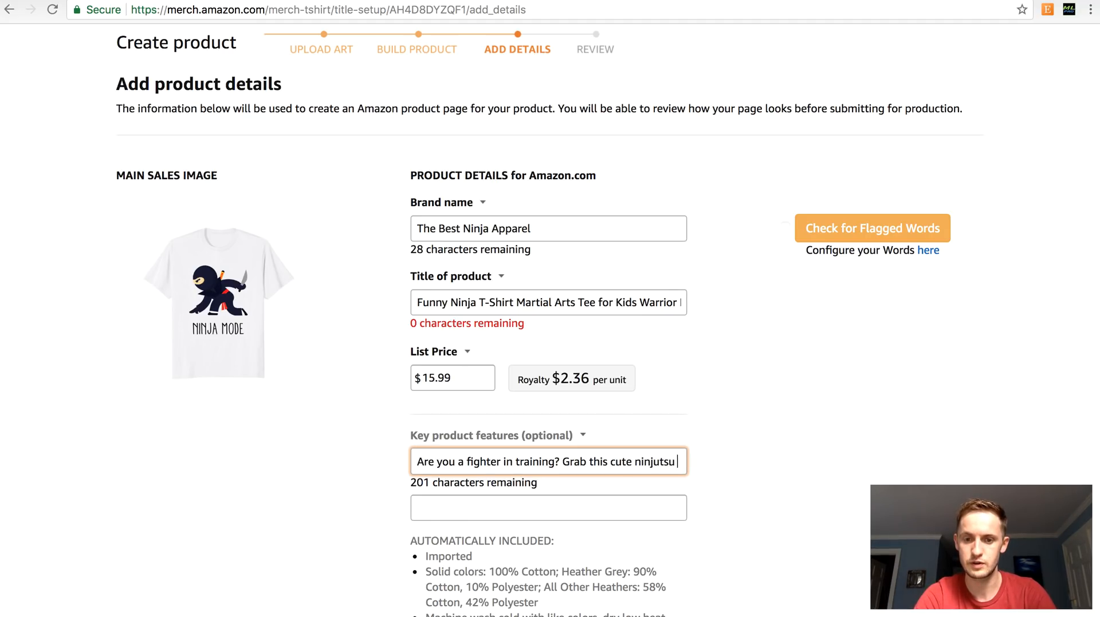
Step: Underline "ninjutsu" in the keyword notes to mark it as used
key(super+Tab)
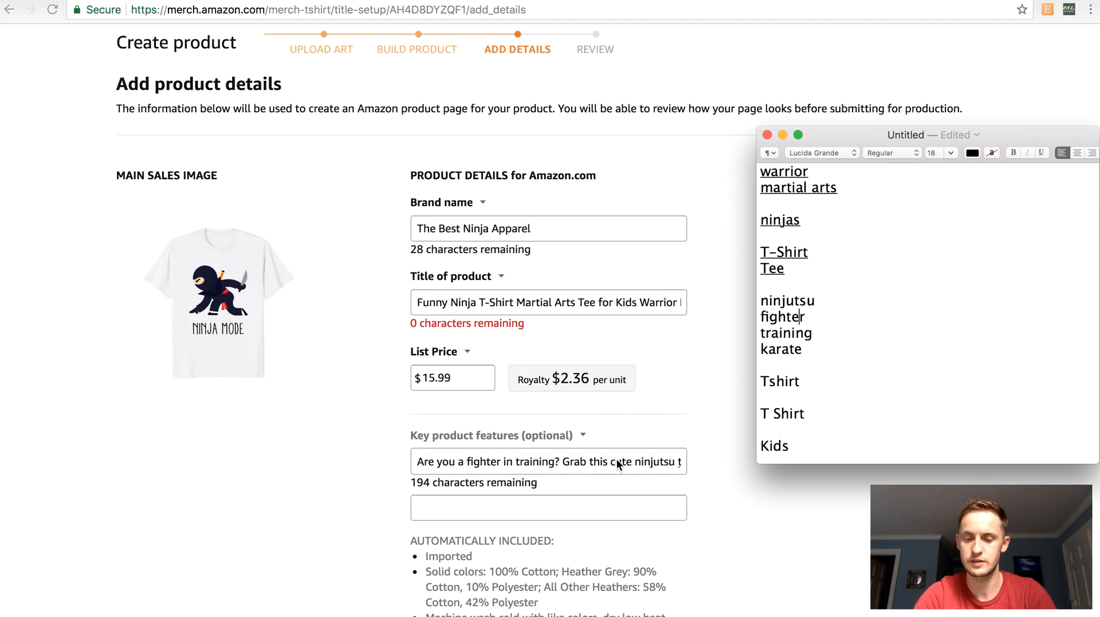
triple_click(809, 302)
key(super+u)
click(870, 349)
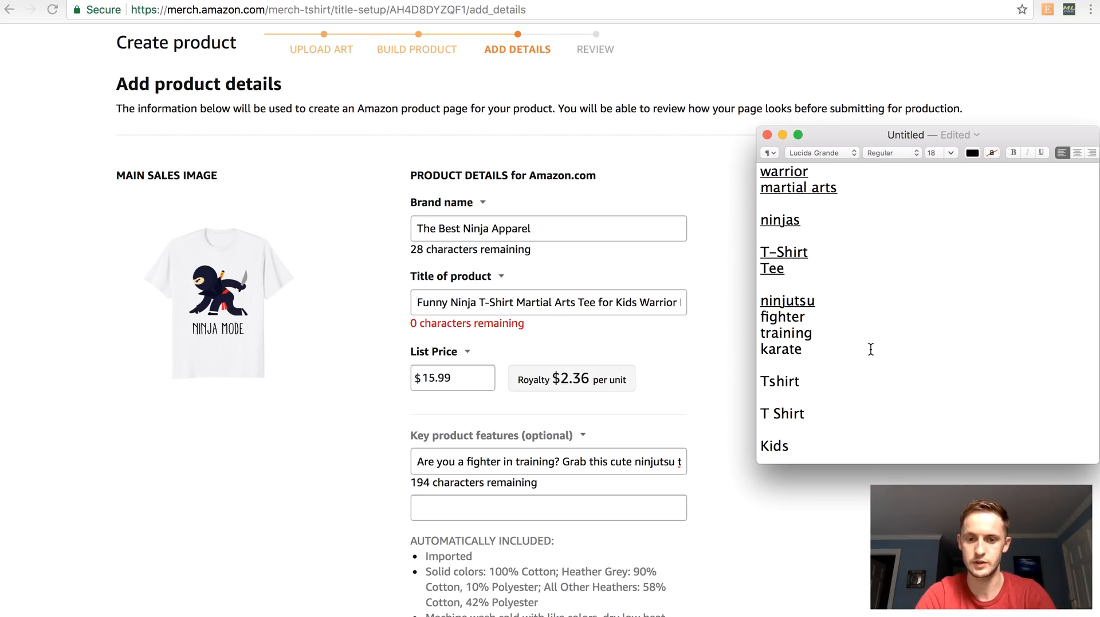
Step: Add "for boys or girls" after "tshirt" in the first key product feature
click(698, 441)
click(646, 461)
key(Down)
text(for boys or girls)
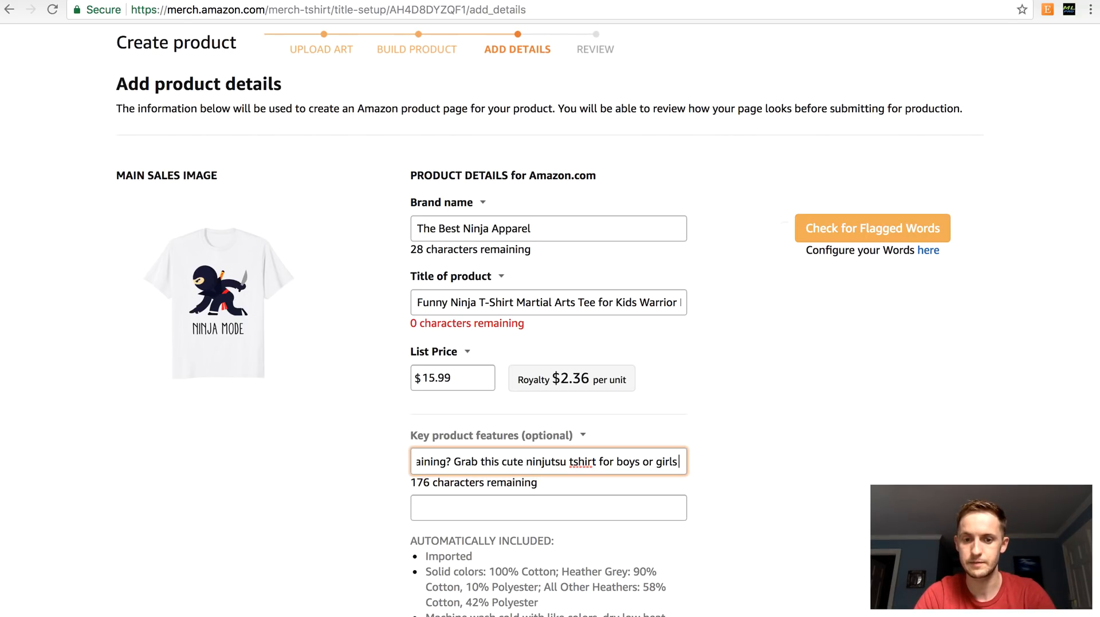
Step: Extend the first key product feature with "that love karate & shurikens."
key(super+Tab)
click(638, 468)
key(BackSpace)
text(that love karate & shuriken)
key(BackSpace)
key(BackSpace)
key(BackSpace)
key(BackSpace)
text(ikens.)
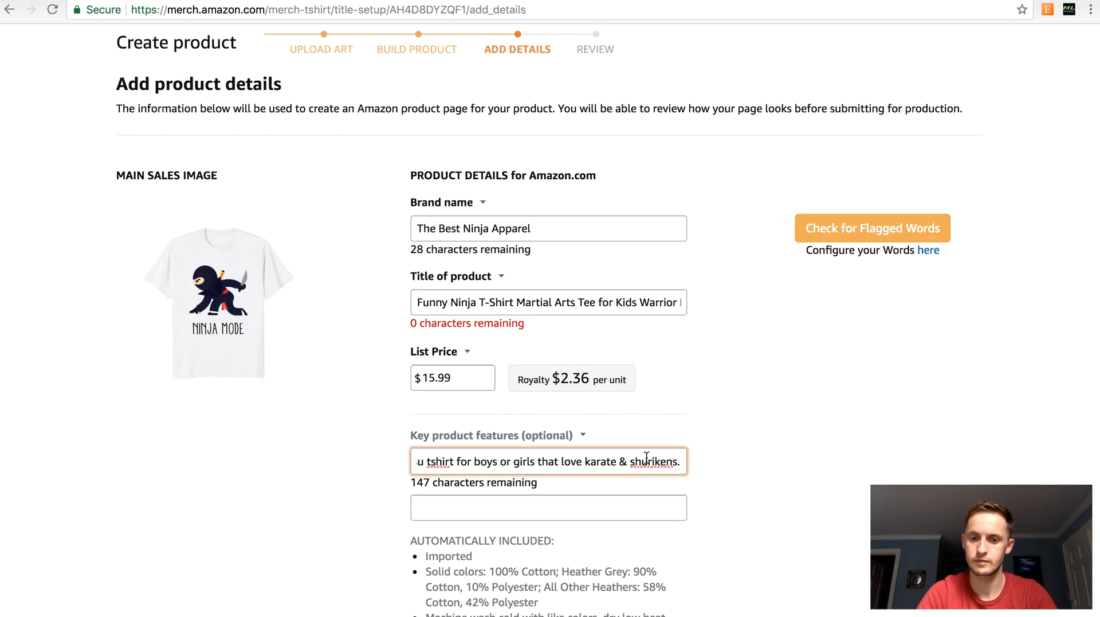
Step: Reword the ending of the first key product feature to "karate & their shuriken."
click(630, 462)
text(their)
key(BackSpace)
key(Right)
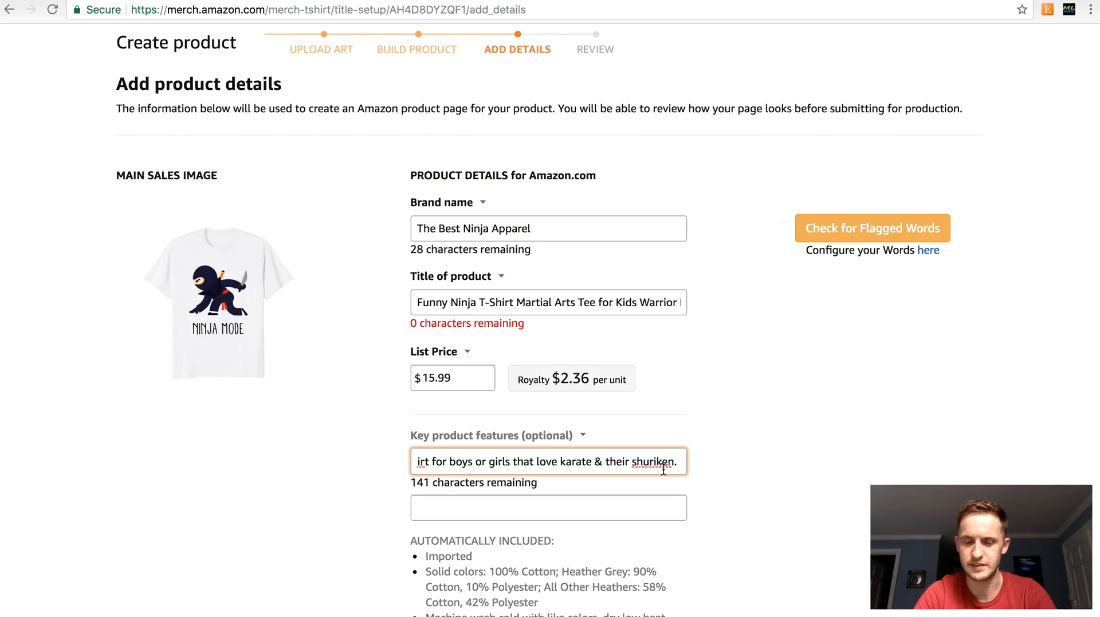
Step: Search Google for "shuriken" and "shurikenjutsu" in new tabs to check the terms
key(super+t)
text(shurik)
key(Return)
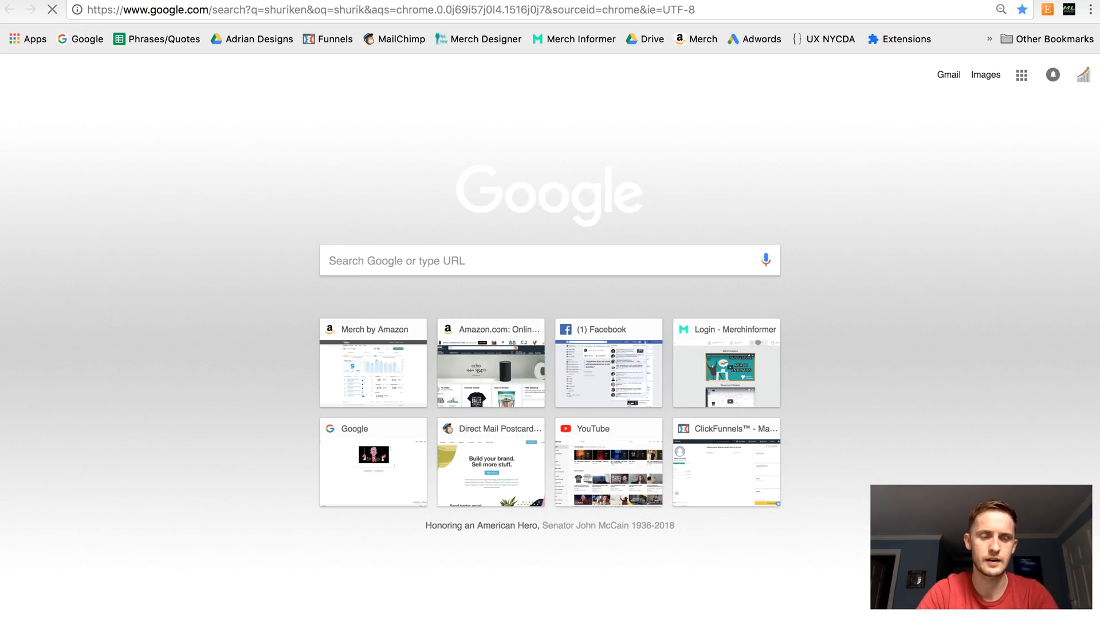
key(super+t)
text(shurikenjutsu)
key(Return)
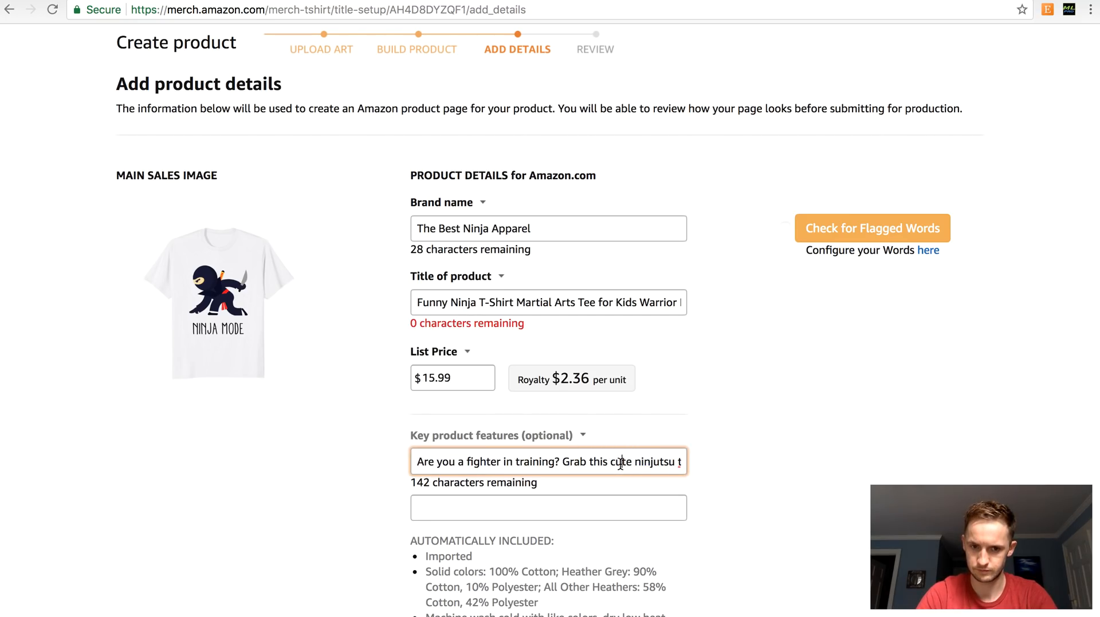
Step: Underline "fighter", "training" and "karate" in the keyword notes to mark them as used
key(super+Tab)
drag(825, 348, 737, 324)
key(super+u)
click(897, 369)
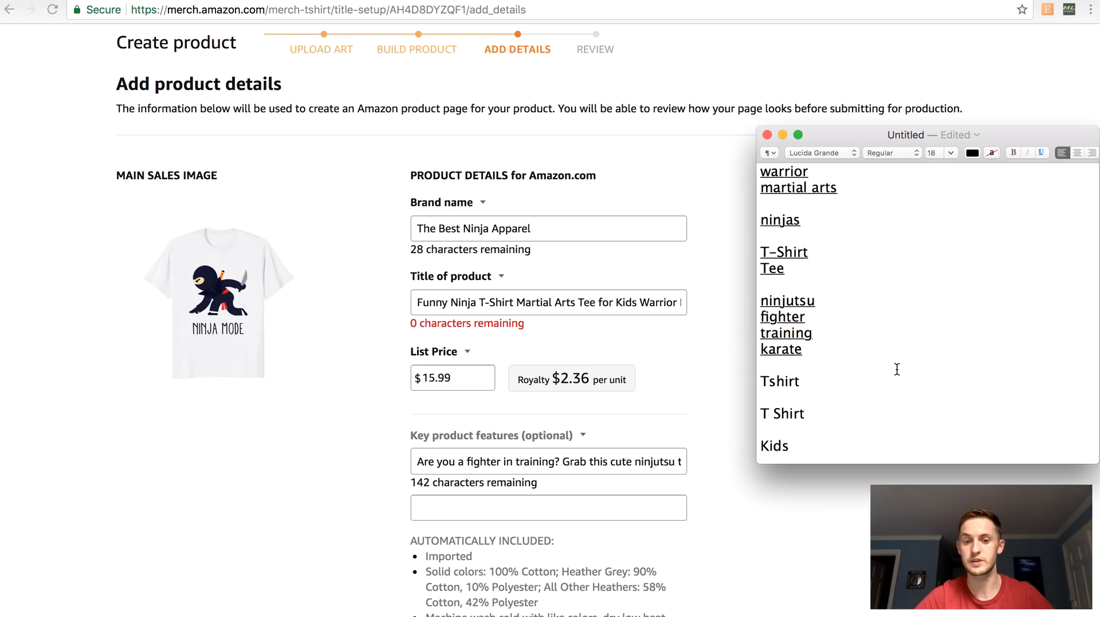
Step: Append the sentence "This novelty t shirt is perfect for youth or teens" to the first key product feature
click(638, 461)
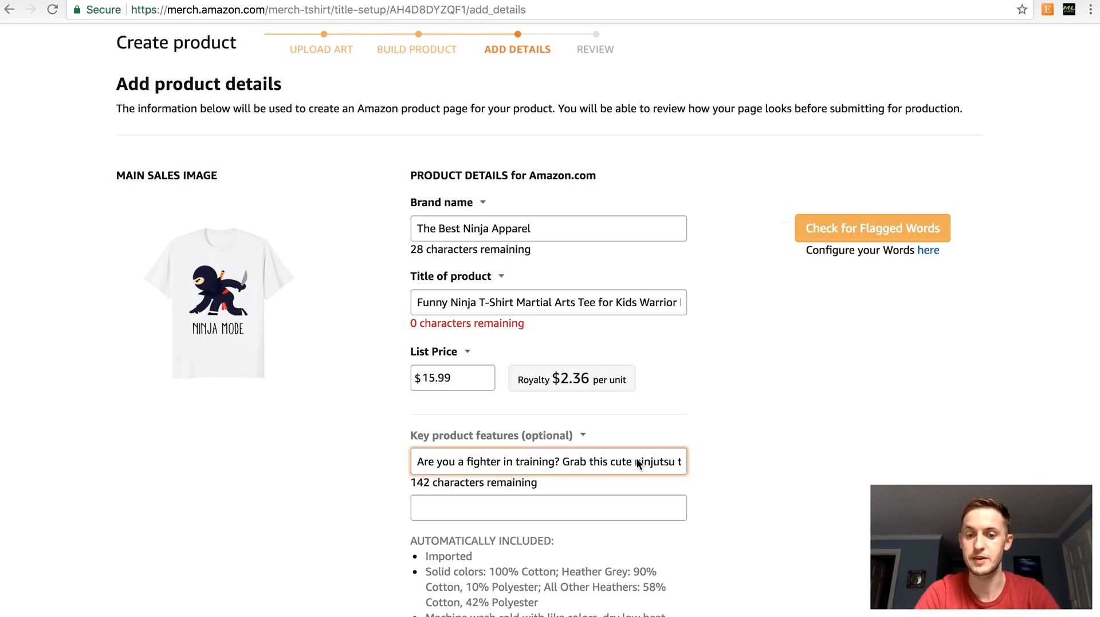
key(super+Tab)
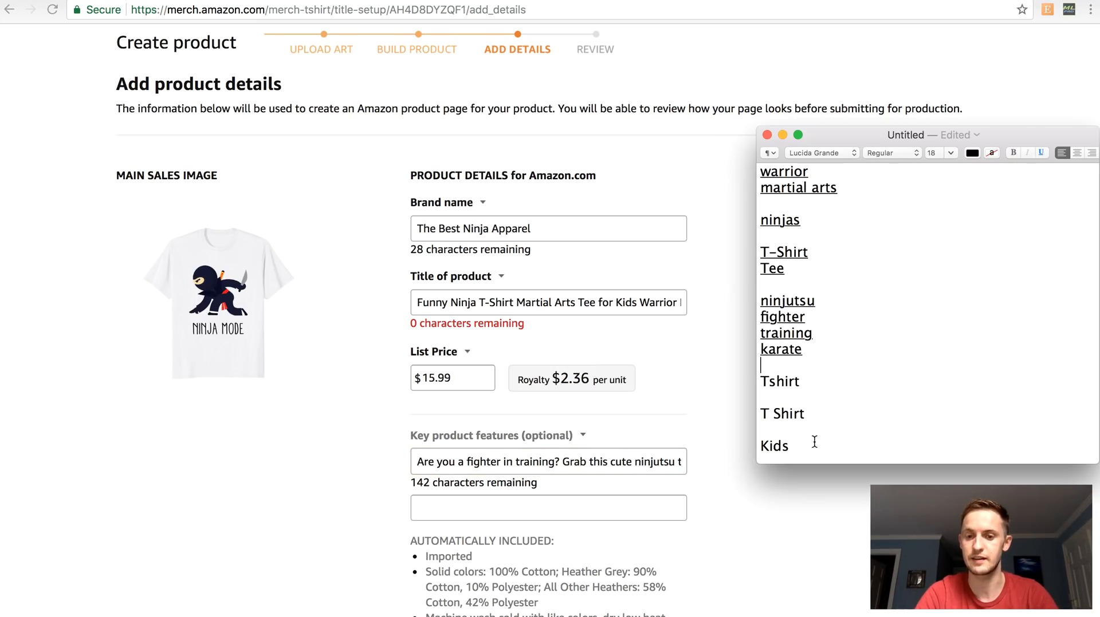
click(617, 473)
key(super+Right)
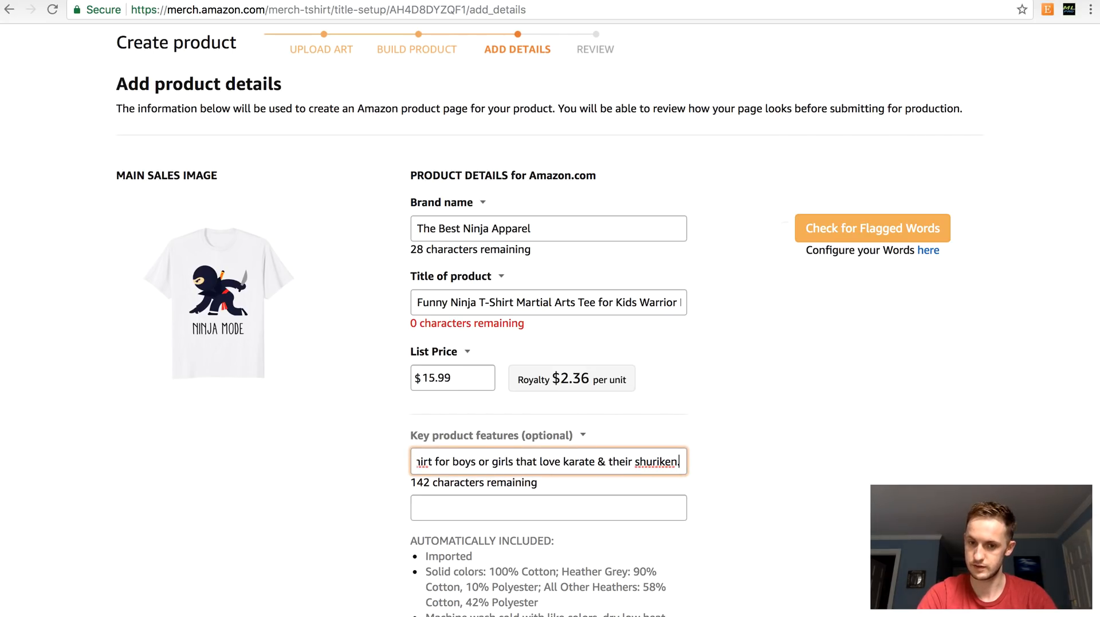
text(. This novelty)
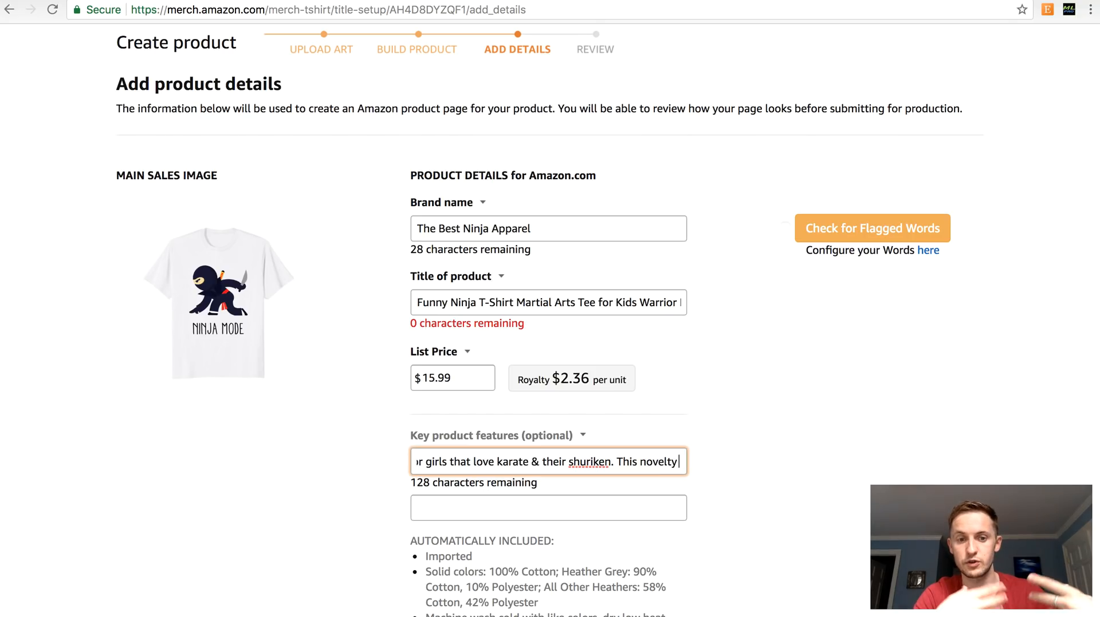
text(t shirt)
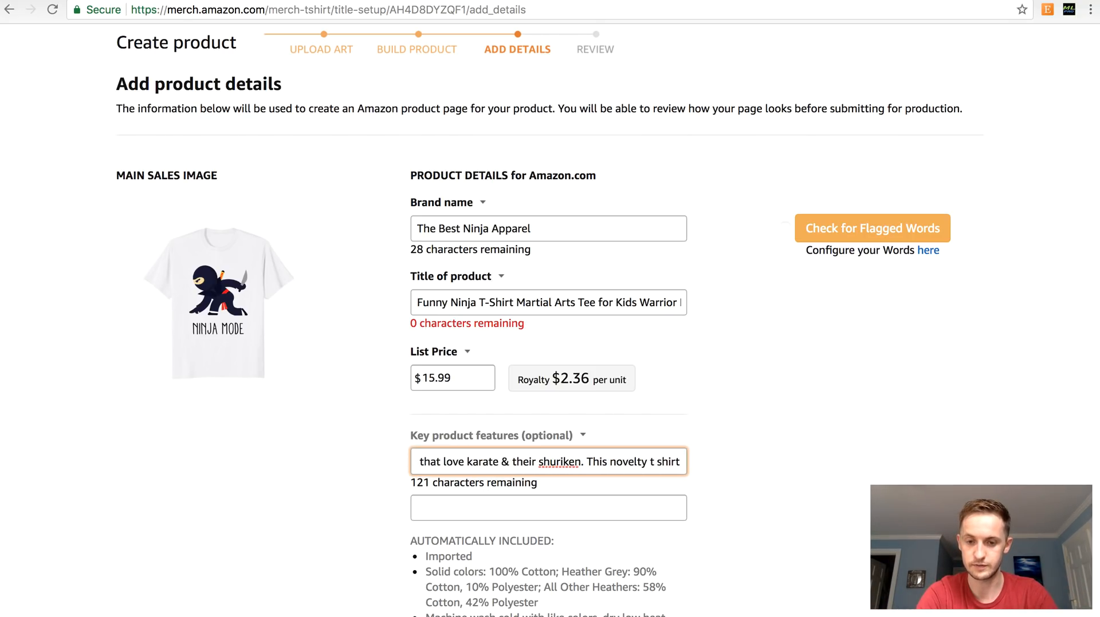
text( is perfect for )
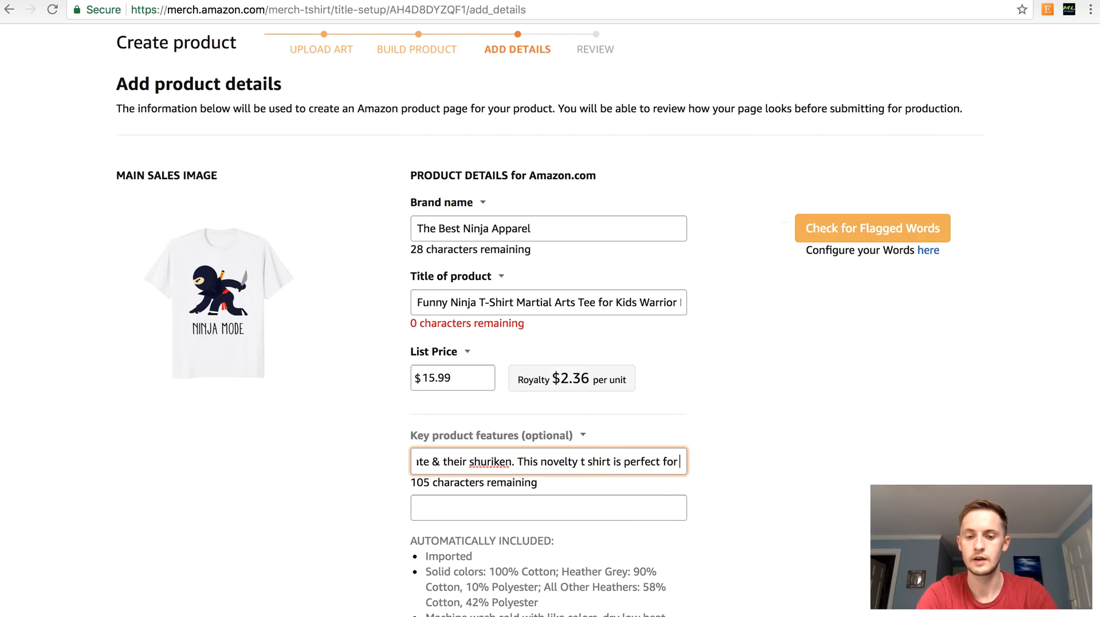
text(youth or teens )
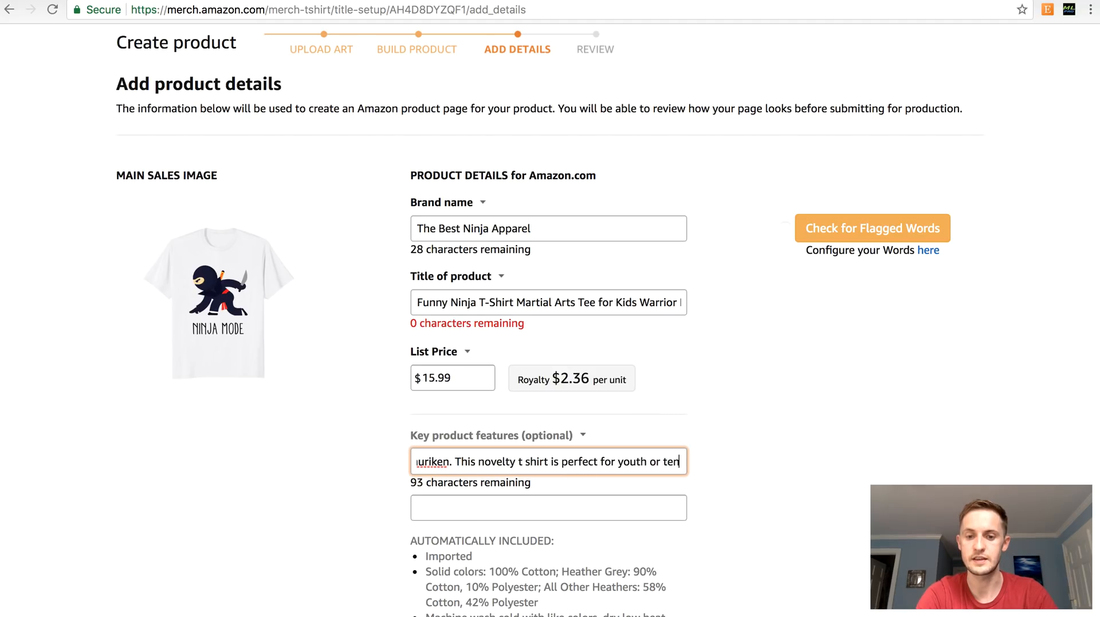
Step: Finish the first key product feature with "obsessed with shurikenjutsu & the ninja arts."
text(that)
double_click(675, 465)
text(obsessed with shurikenjut)
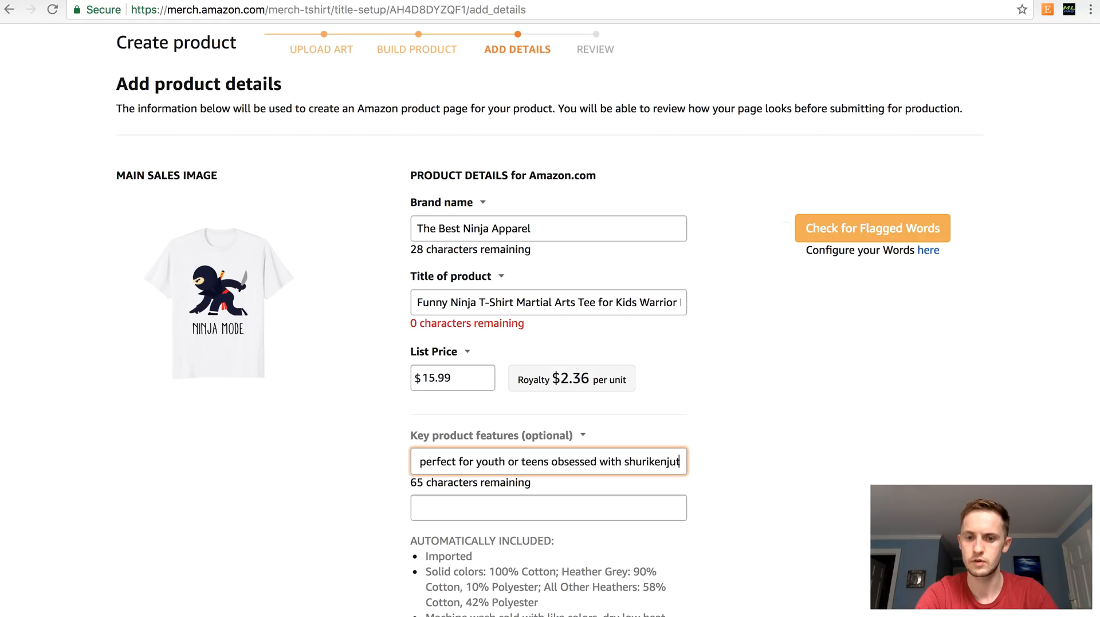
text(he ni)
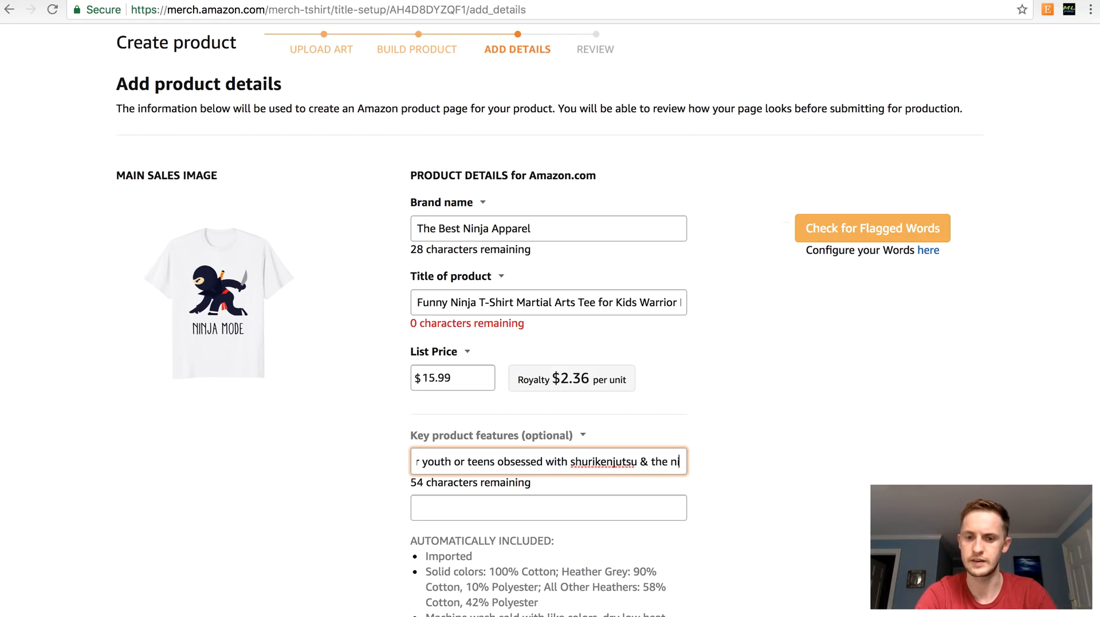
text(nja arts.)
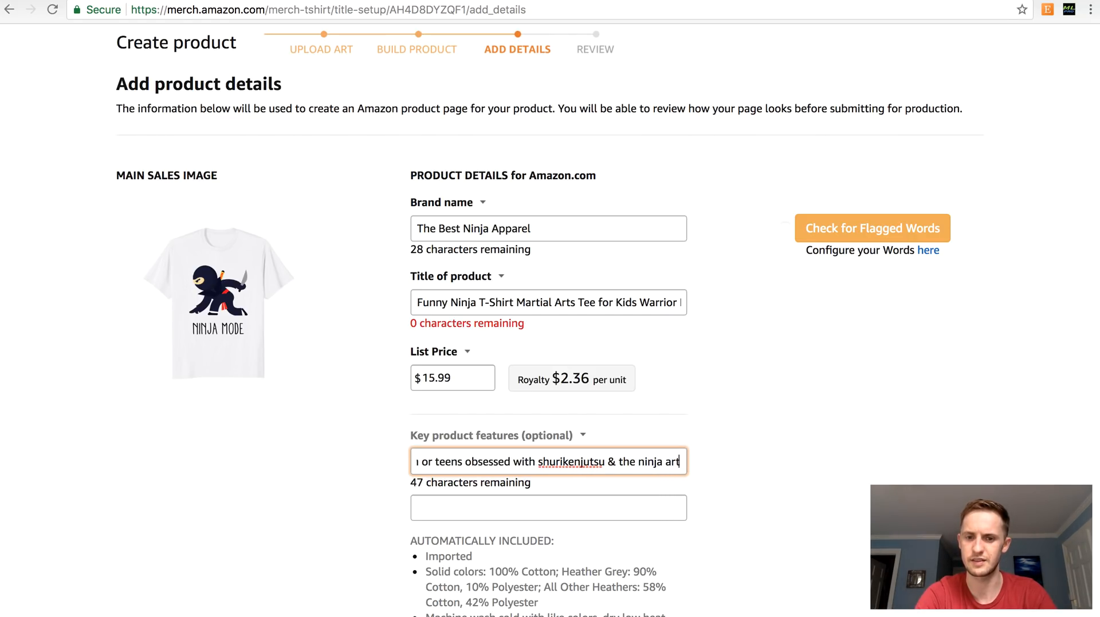
Step: Review the full text of the first key product feature against the product title
click(626, 496)
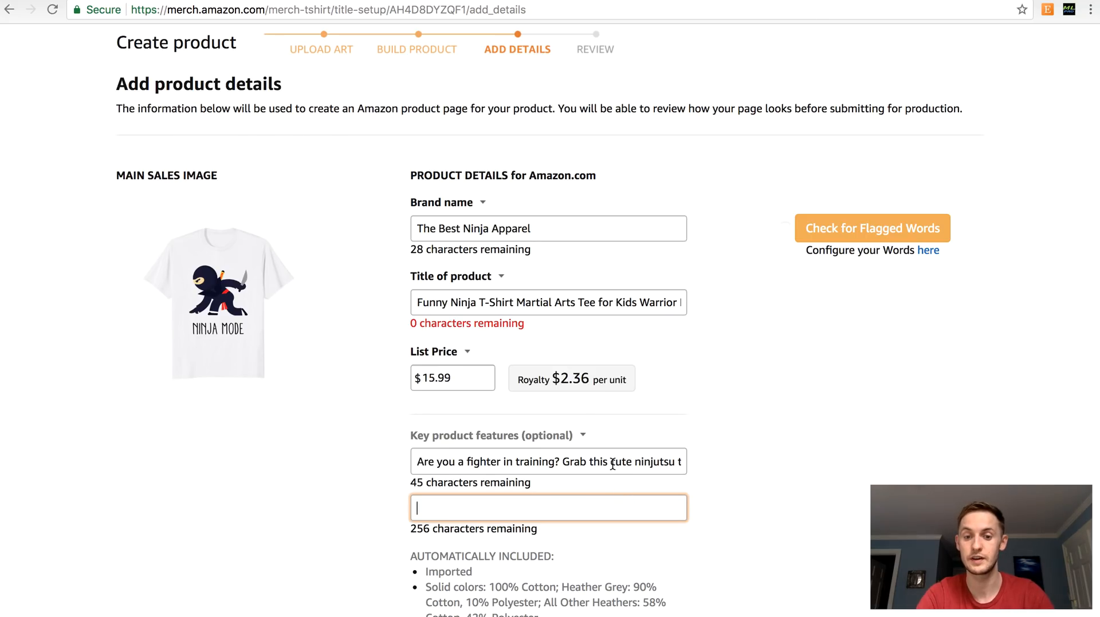
scroll(612, 462, right, 2)
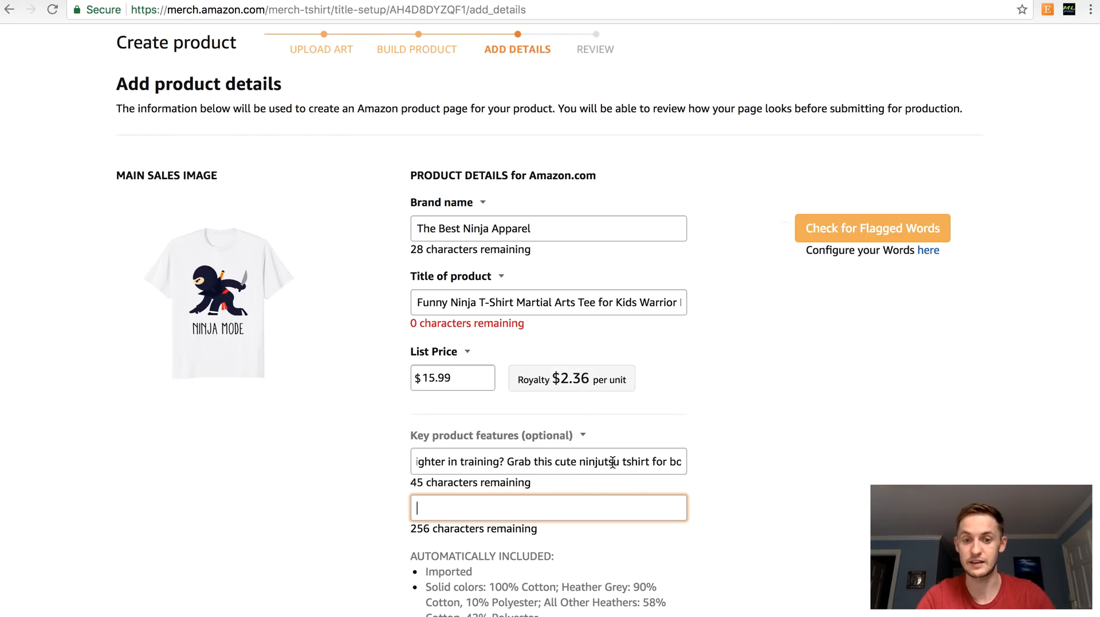
scroll(613, 461, right, 8)
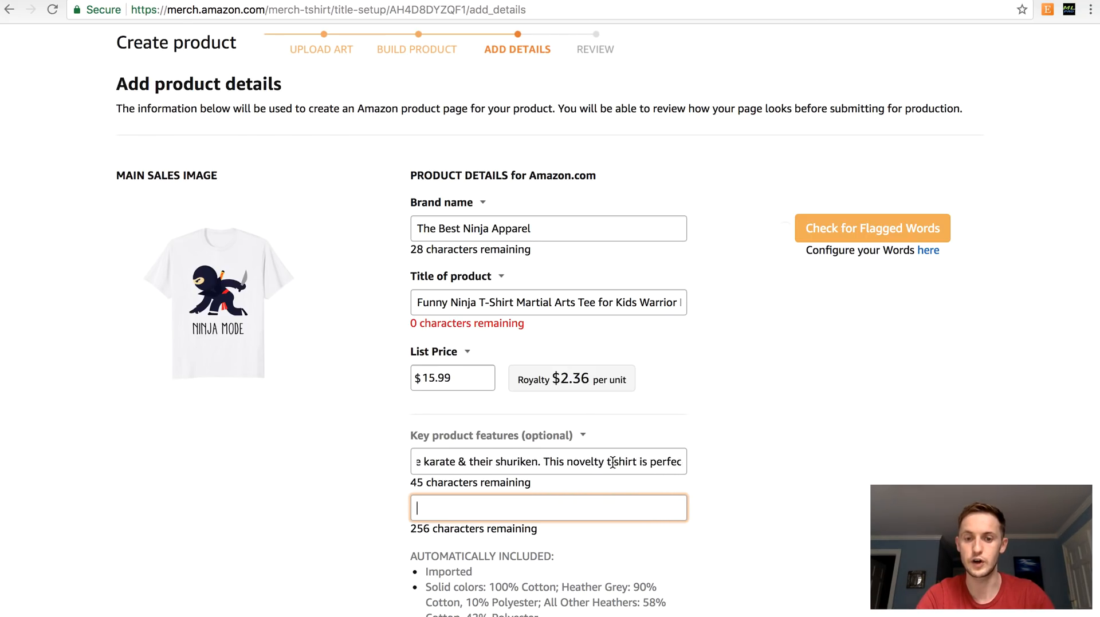
click(601, 301)
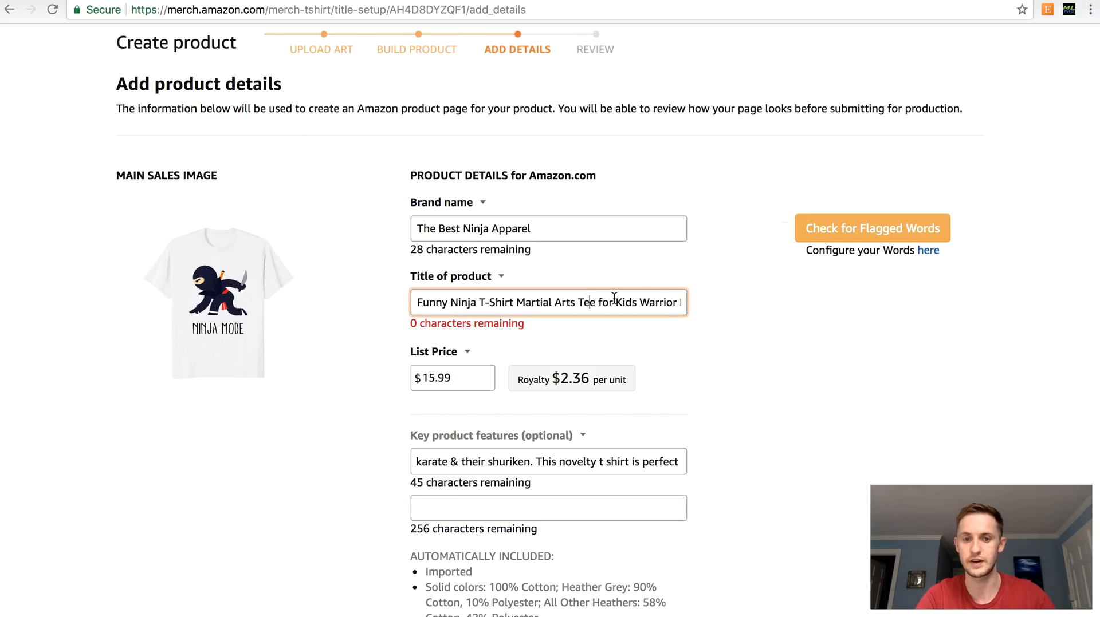
click(617, 463)
key(End)
key(Home)
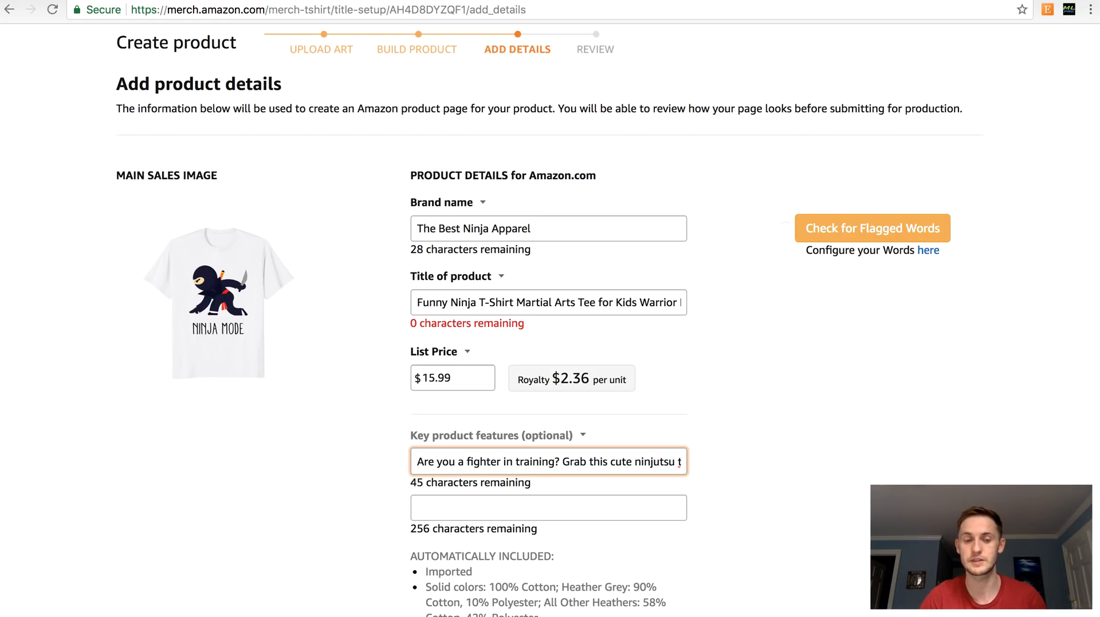
click(615, 504)
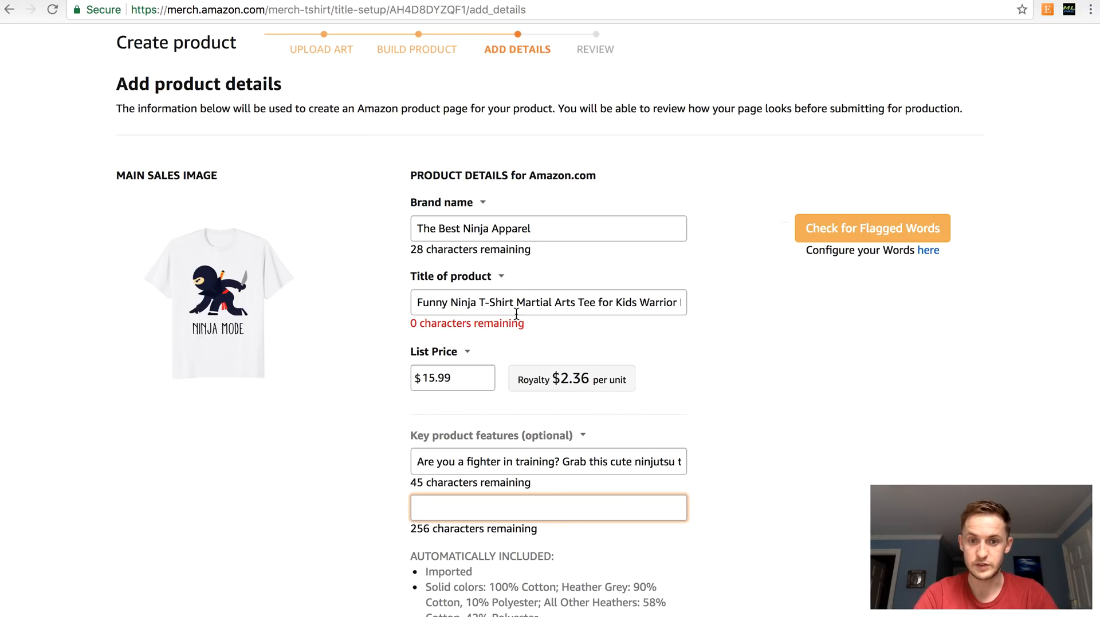
Step: Check "ninja mode" for exact-match clothing trademarks on tmhunt.com and return to the product details
drag(513, 302, 419, 302)
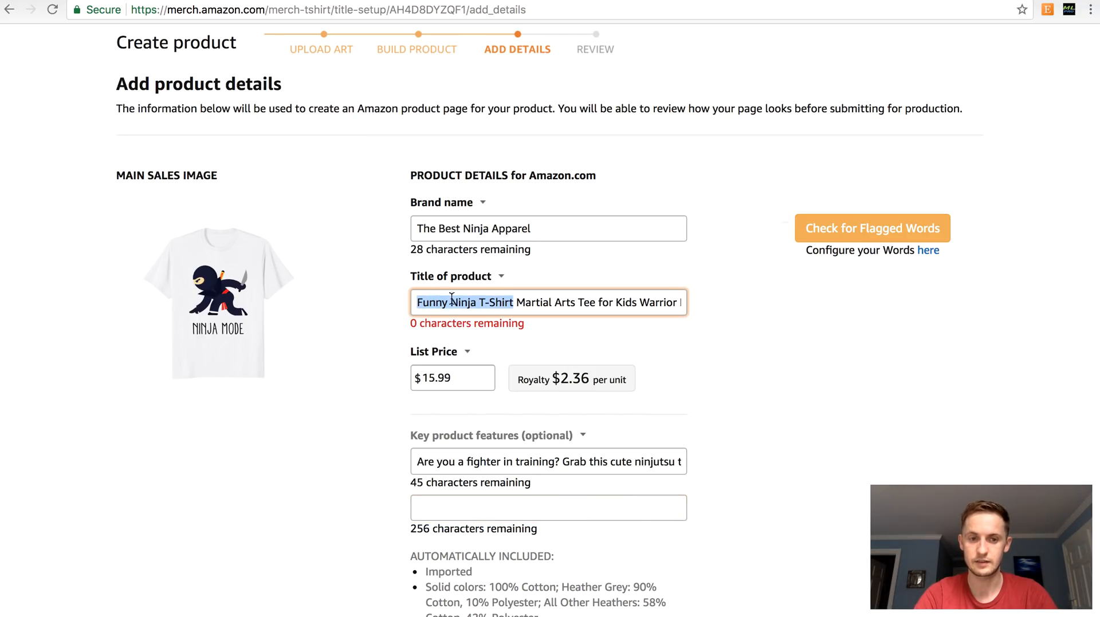
key(ctrl+t)
text(tmhunt.com)
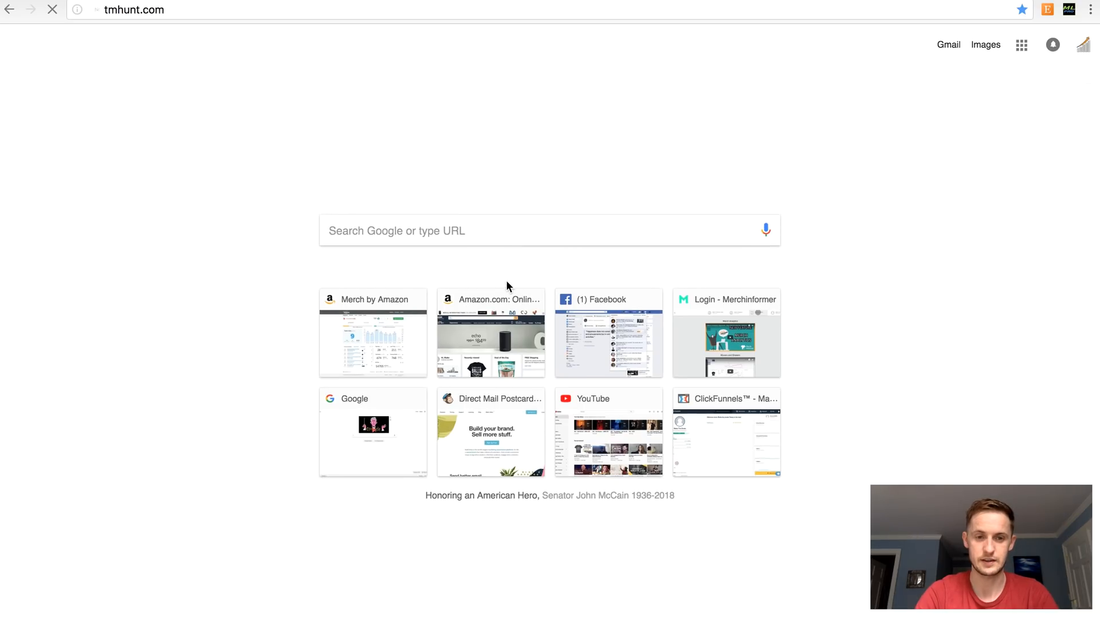
key(Return)
text(ninja mode)
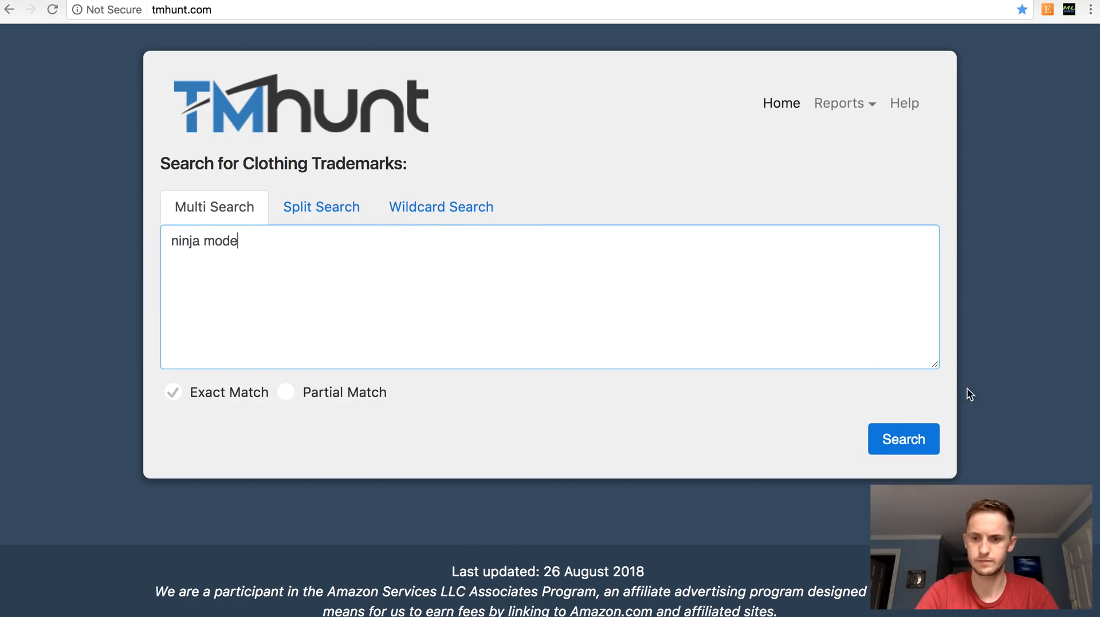
click(911, 427)
scroll(912, 426, down, 1)
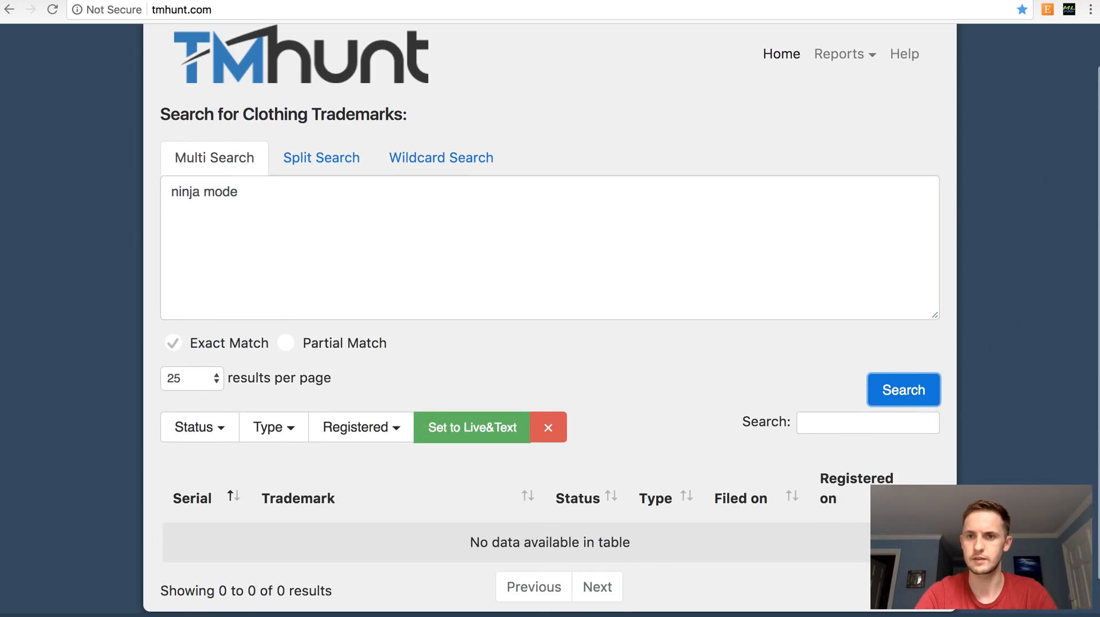
key(super+w)
Step: Start the second key product feature with "This Ninja Mode T-Shirt makes a fun gift for"
click(550, 500)
text(This Ninja Moe)
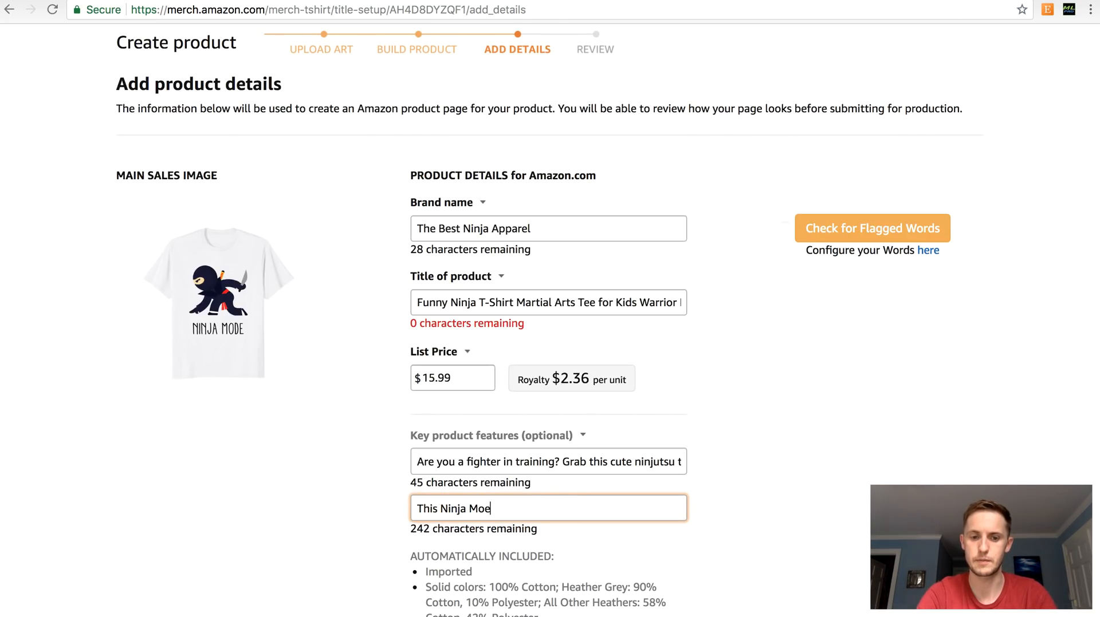
key(BackSpace)
text(de T)
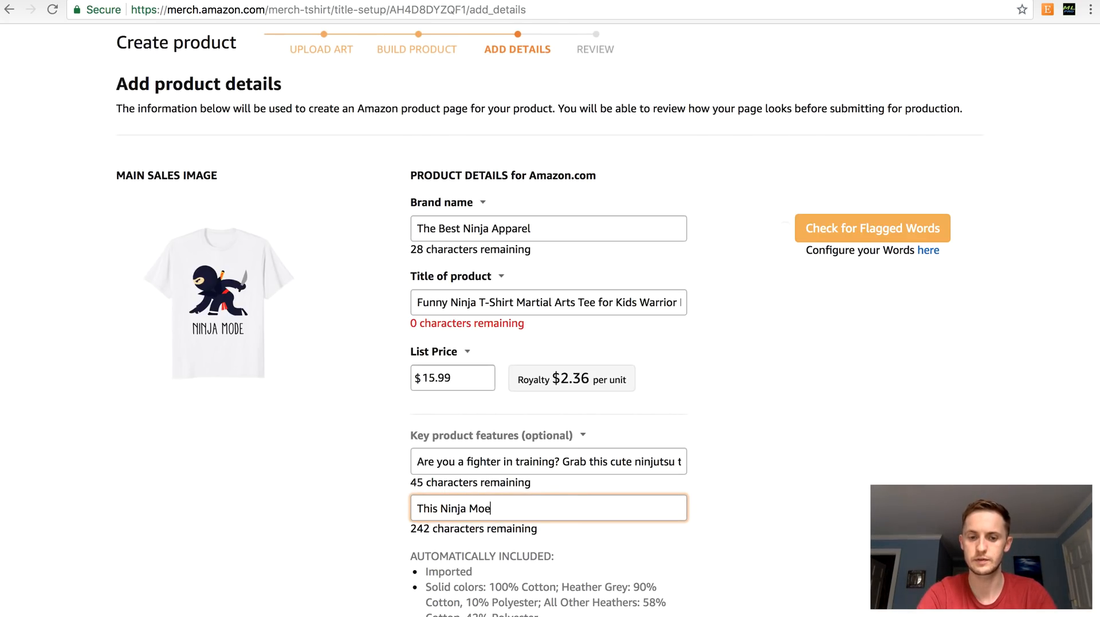
text(-Shirt i)
key(BackSpace)
text(makes a fun gift for)
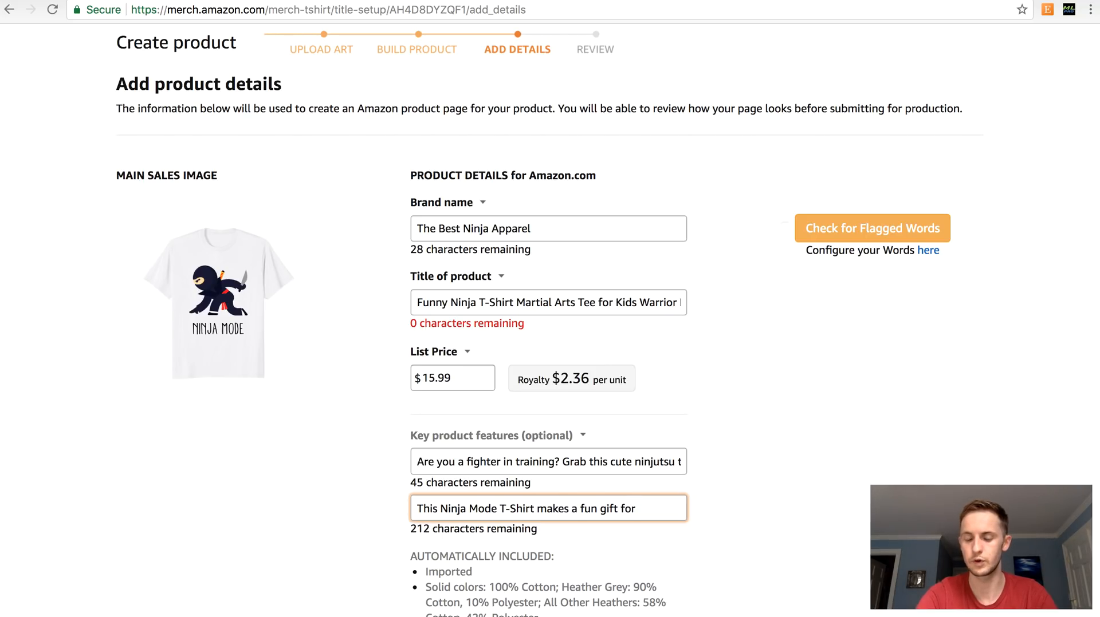
Step: Insert "birthday or Christmas" before "gift" in the second key product feature and end the sentence with "ninja lovers."
click(601, 508)
text(birthday or Christmas)
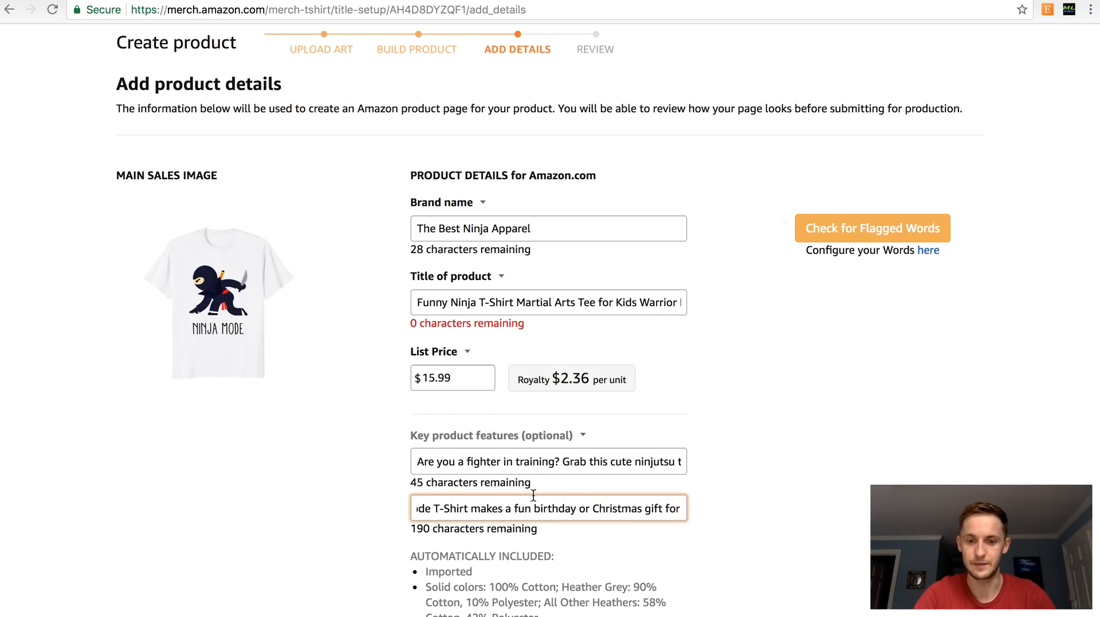
click(631, 506)
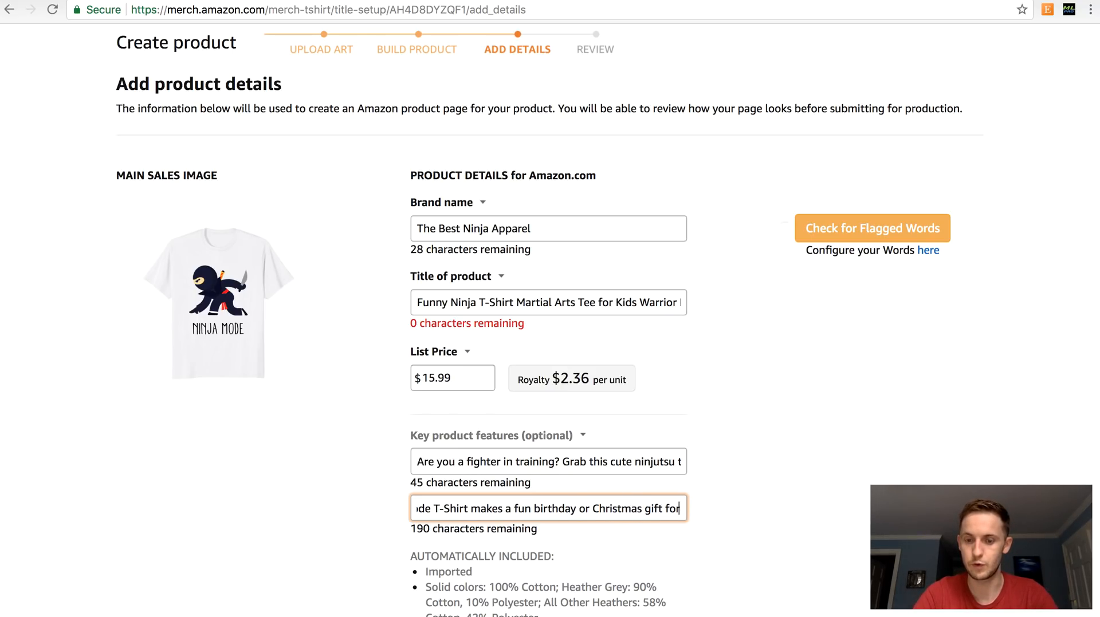
text(ninja lovers.)
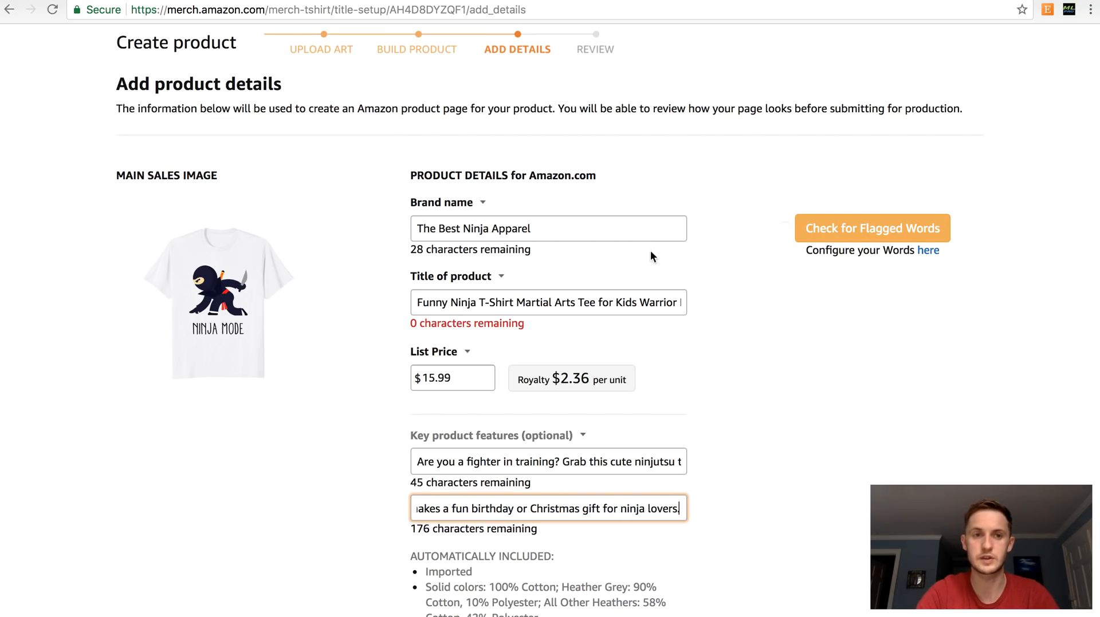
Step: Switch to the Amazon search page and examine the keyword suggestions for "gifts for ninja" and "gift for ninja"
click(360, 1)
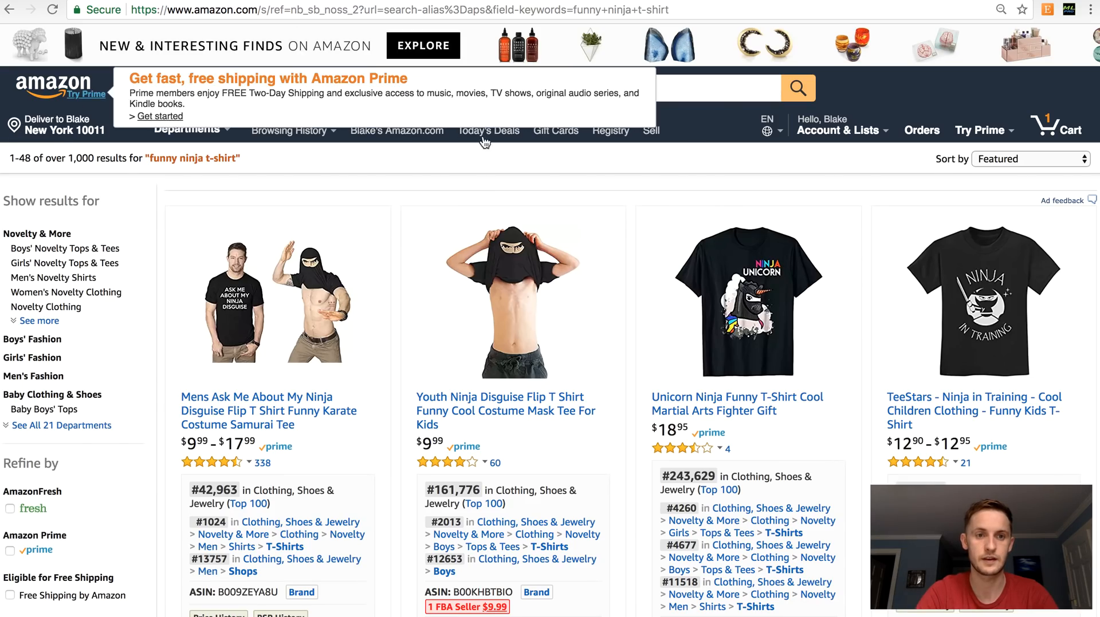
drag(690, 83, 185, 88)
text(g)
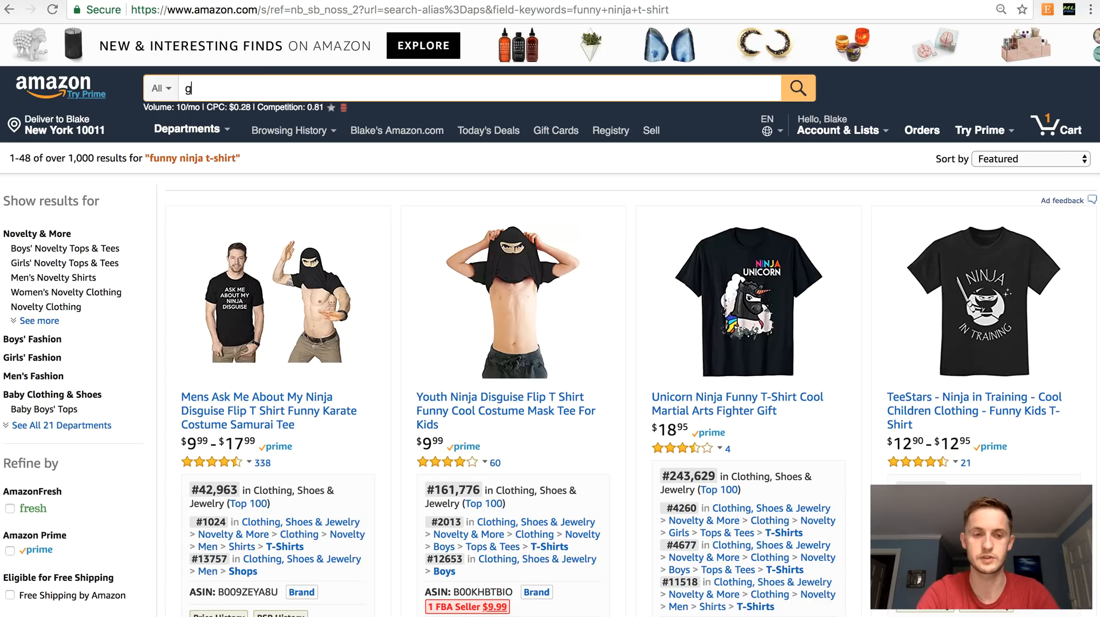
text(ifts for ninja)
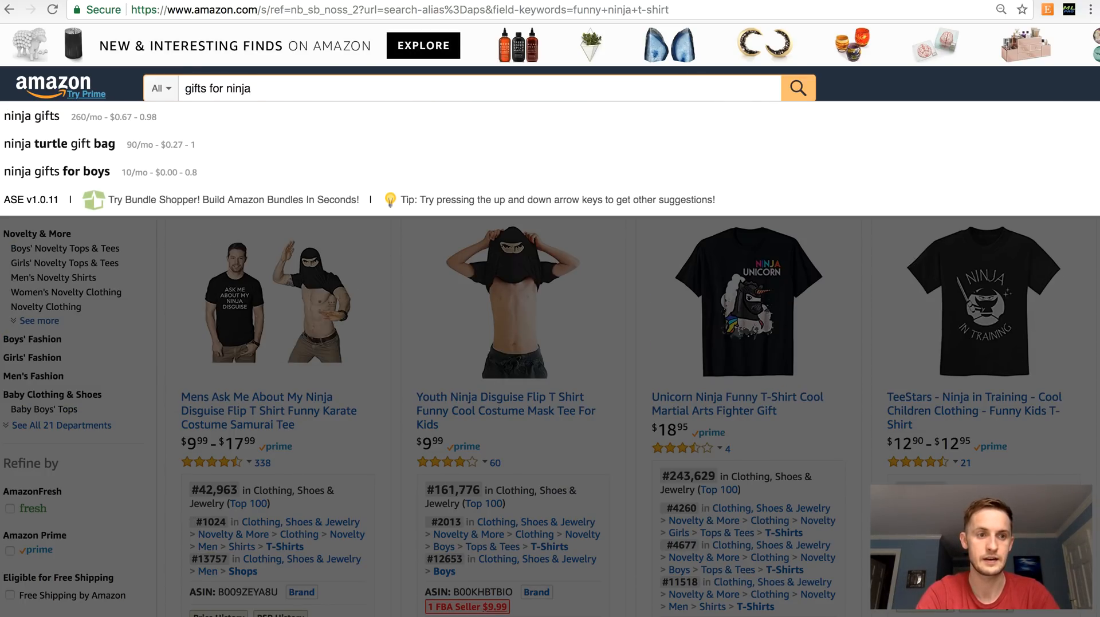
text( lo)
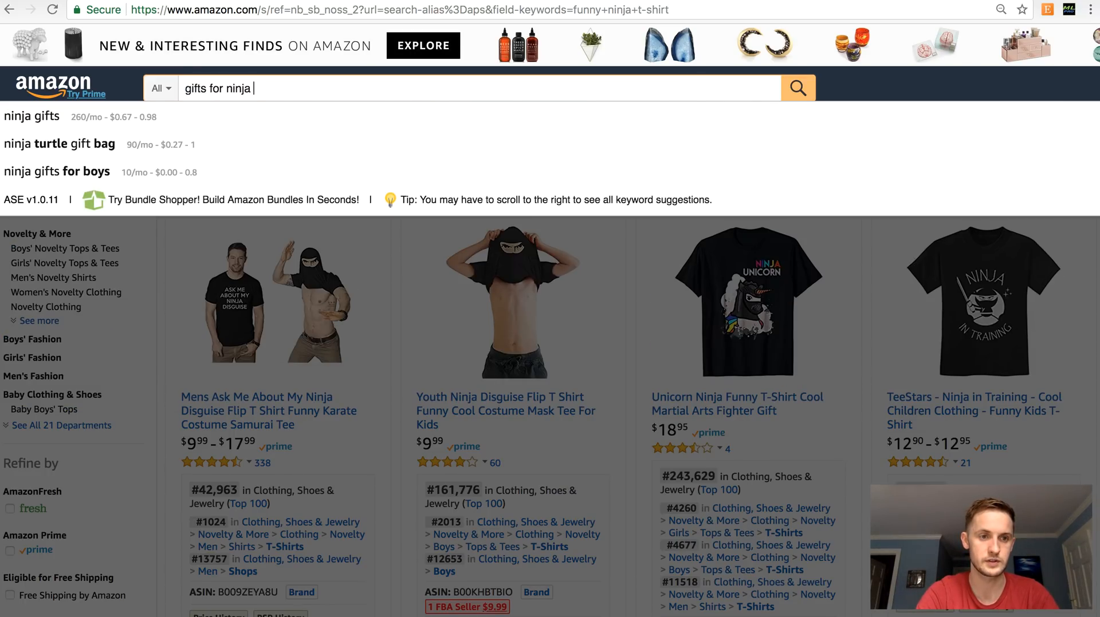
text(vers)
key(ctrl+a)
text(gift for nija)
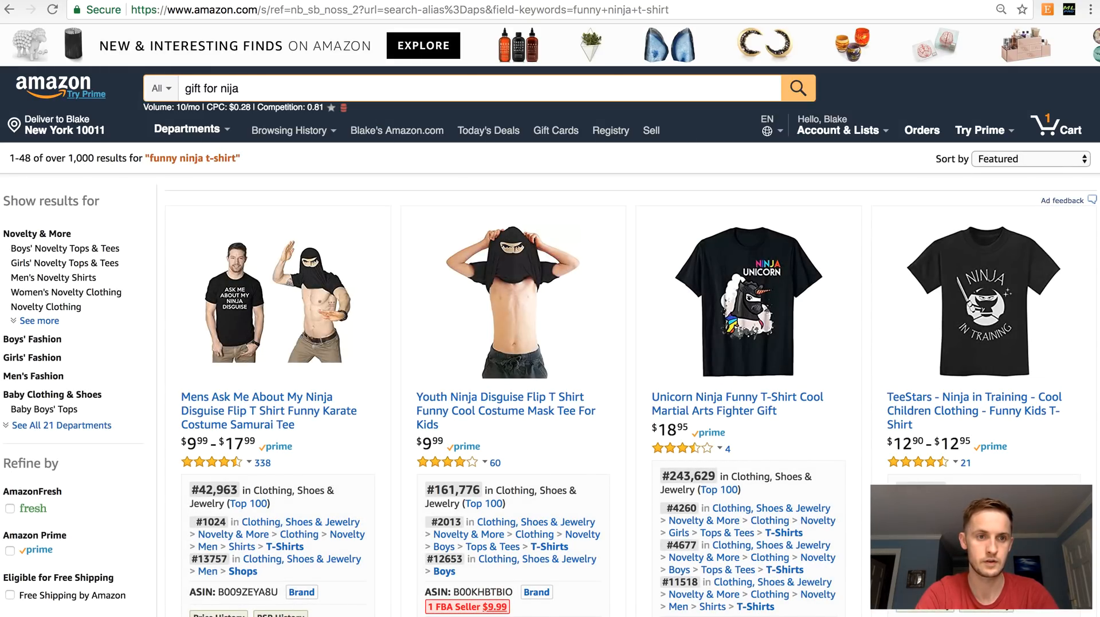
key(BackSpace)
key(BackSpace)
text(nja)
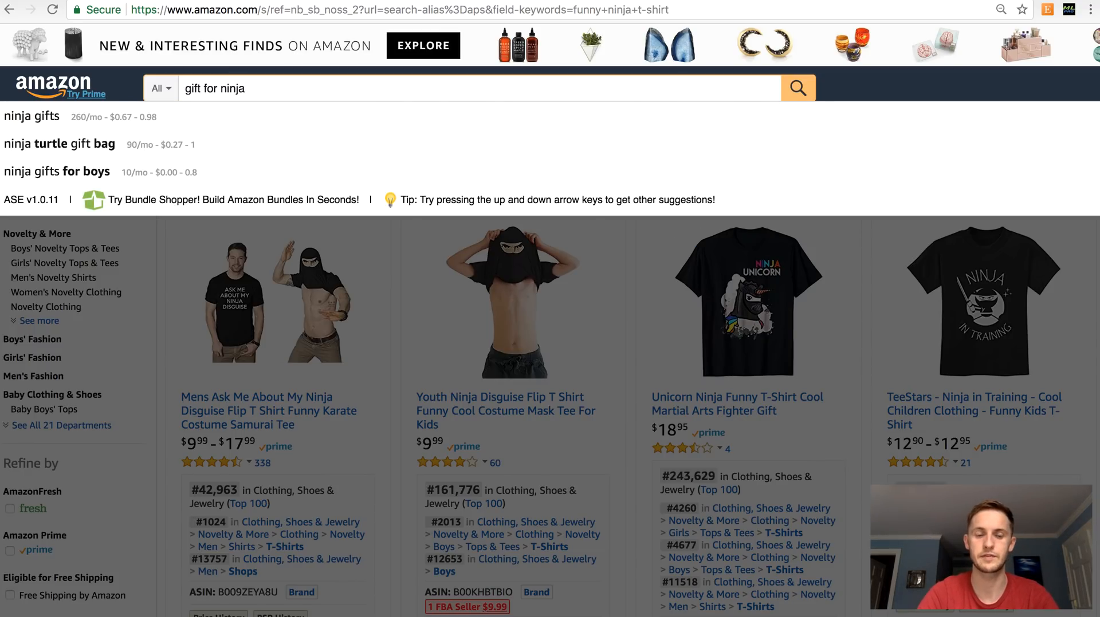
Step: Examine the search suggestions for "gifts for horse", alone and followed by single letters such as v, c, d and t
key(ctrl+a)
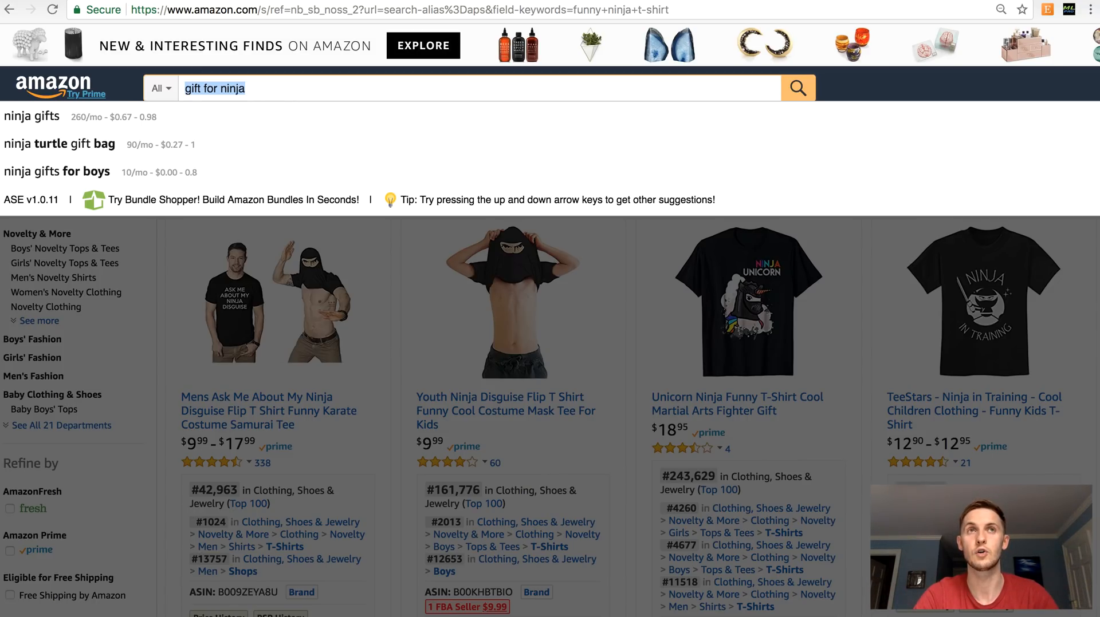
text(gifts for horse)
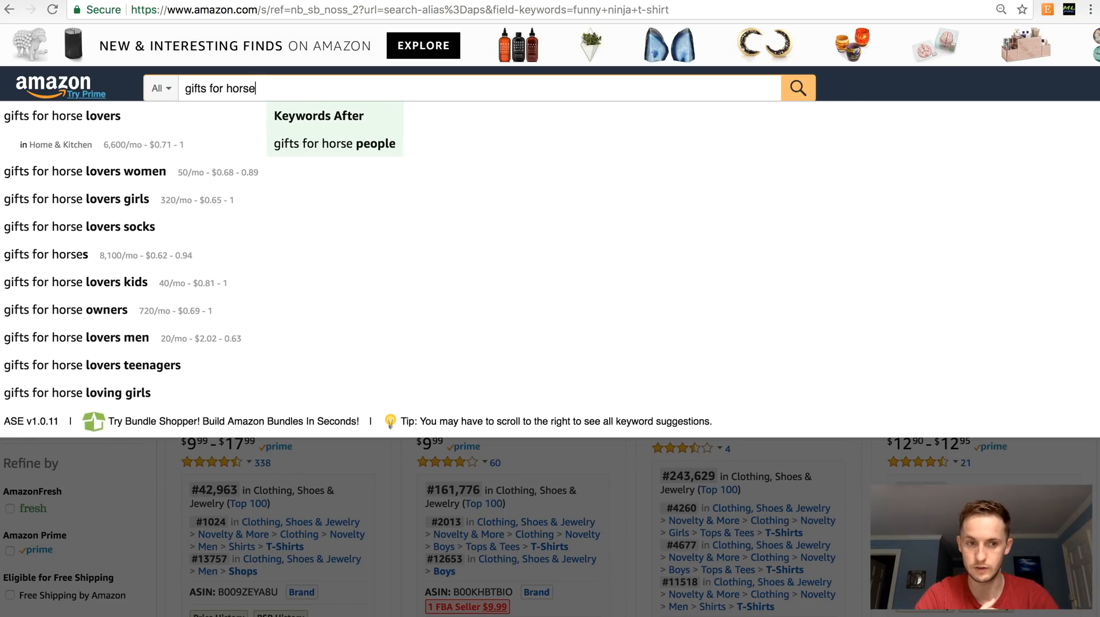
text(a)
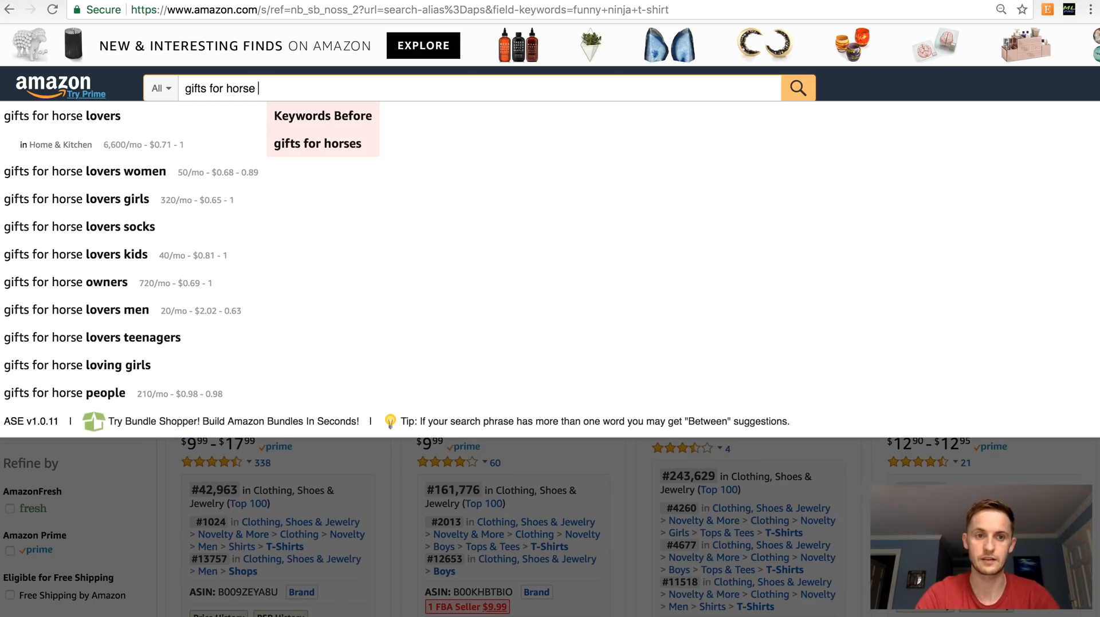
key(BackSpace)
text(v)
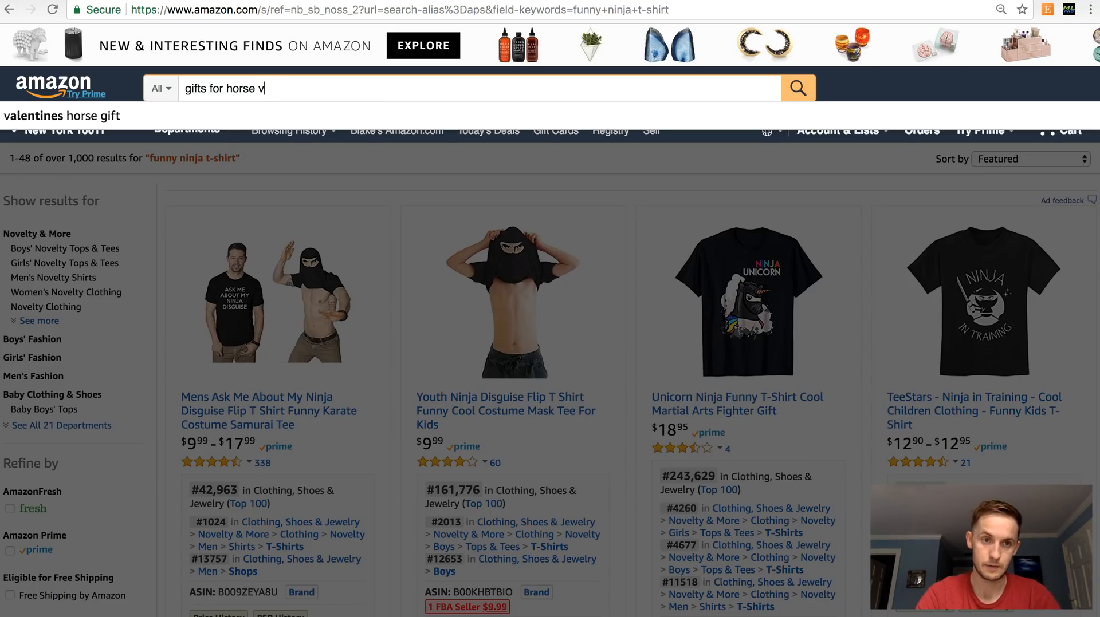
key(BackSpace)
text(b)
key(BackSpace)
text(c)
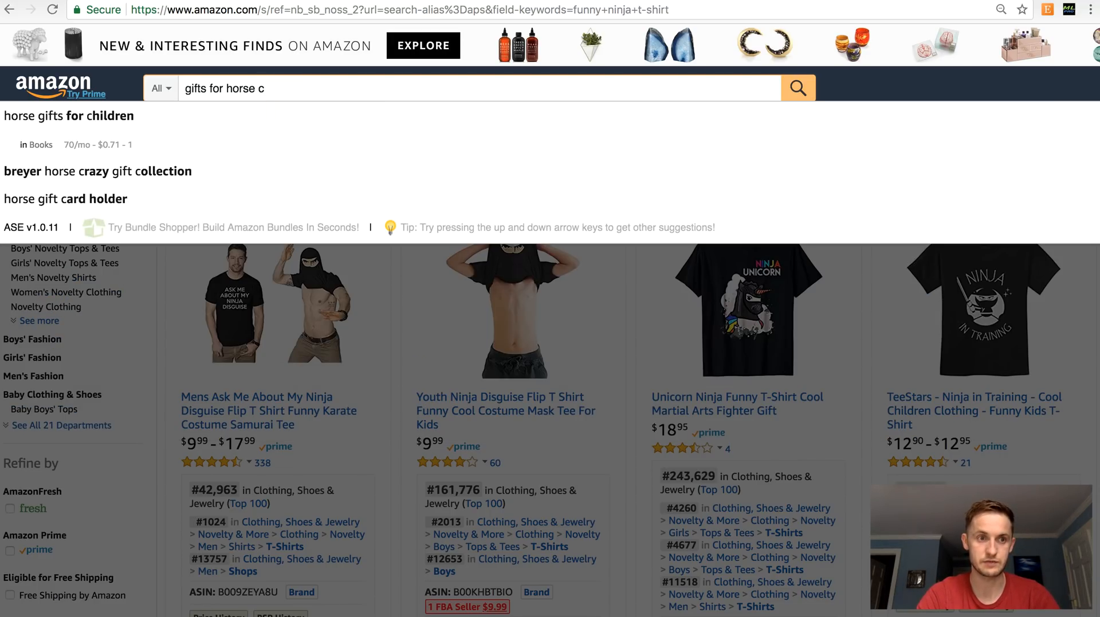
key(BackSpace)
text(d)
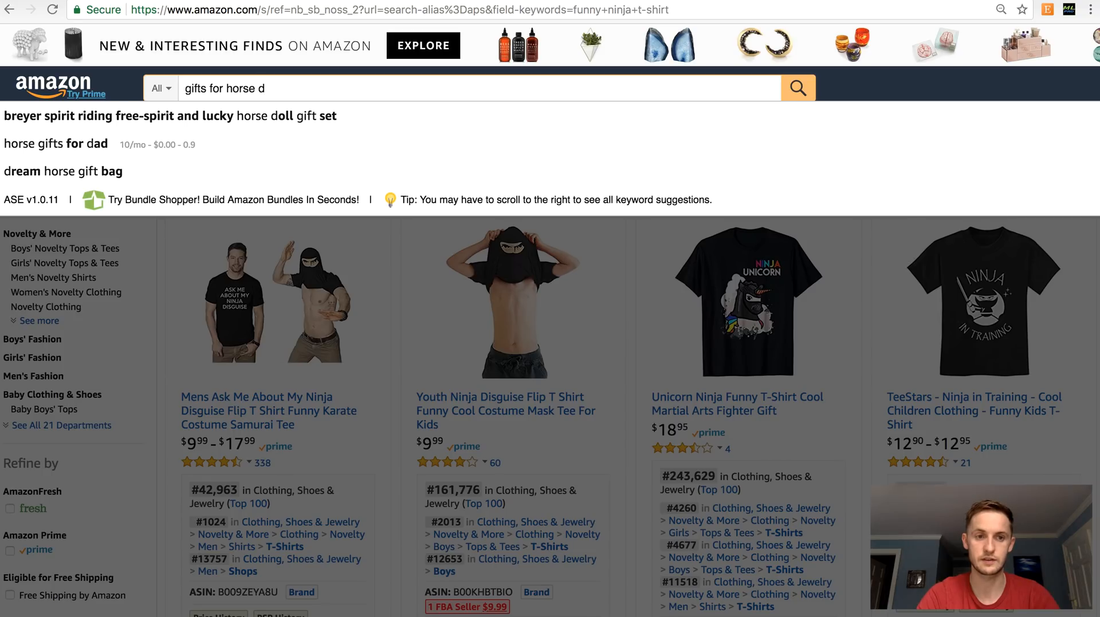
key(BackSpace)
text(e)
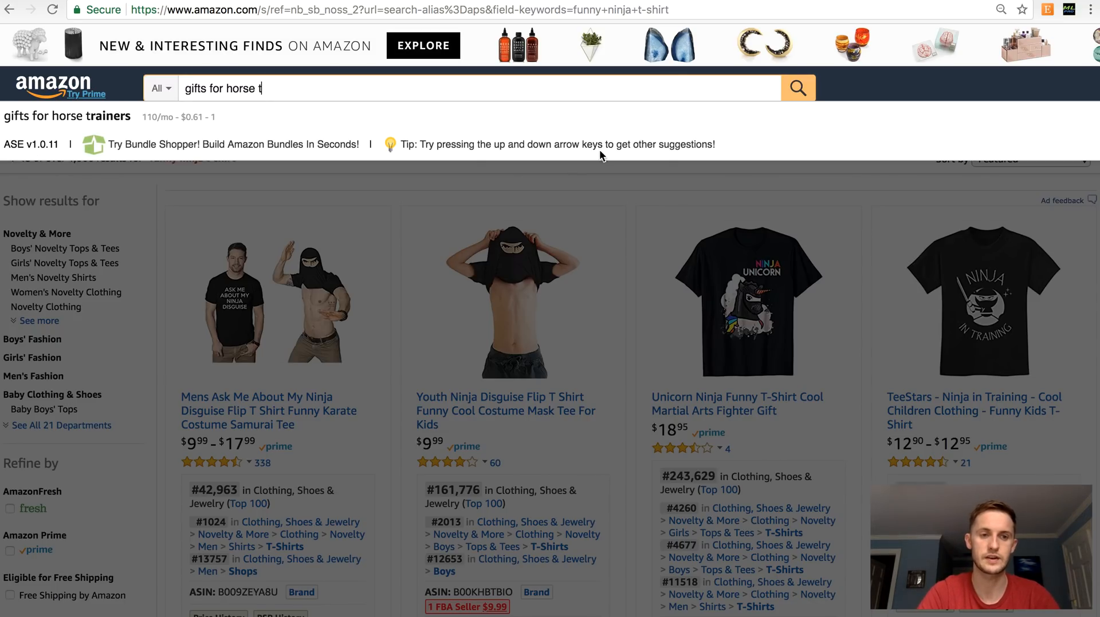
click(203, 184)
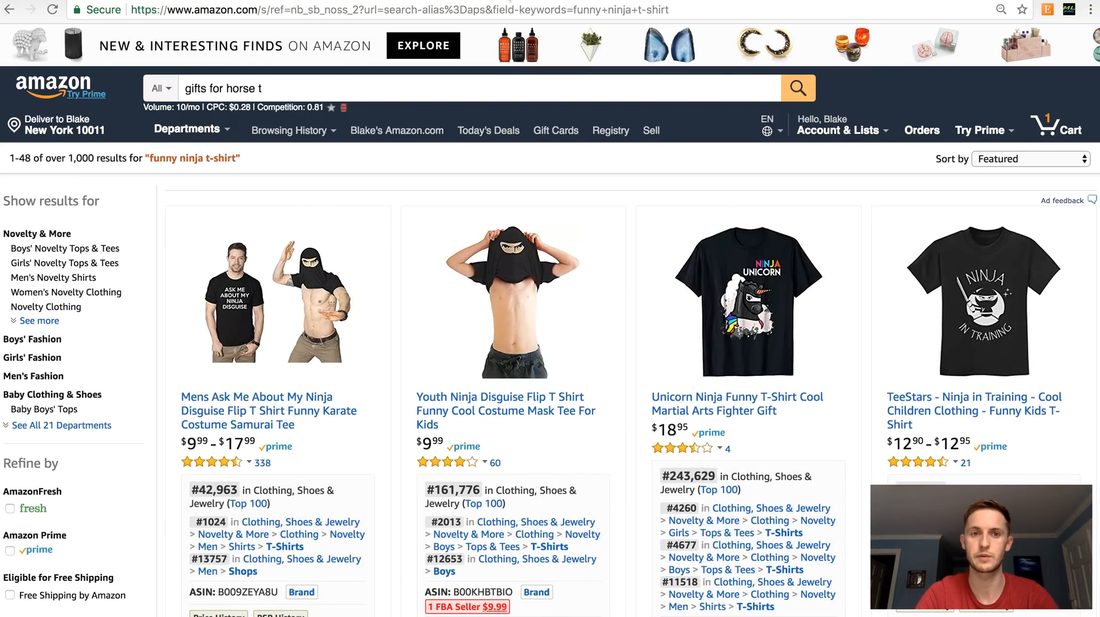
Step: Return to the product details and change the second key product feature's ending to "ninja lovers & warriors."
key(ctrl+Tab)
click(726, 448)
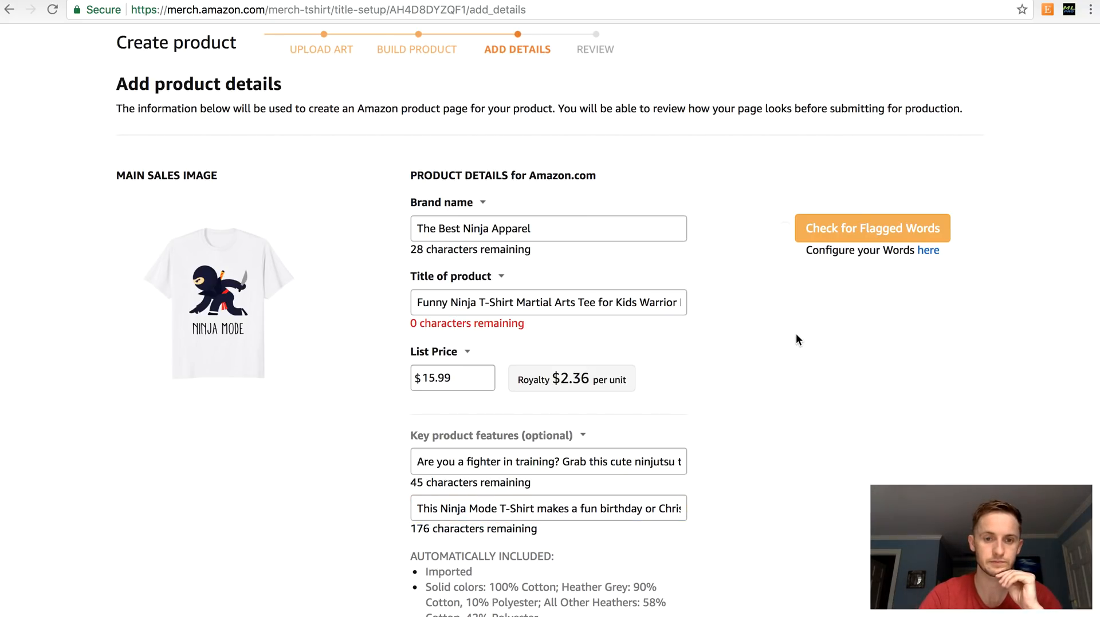
scroll(796, 334, down, 2)
click(564, 394)
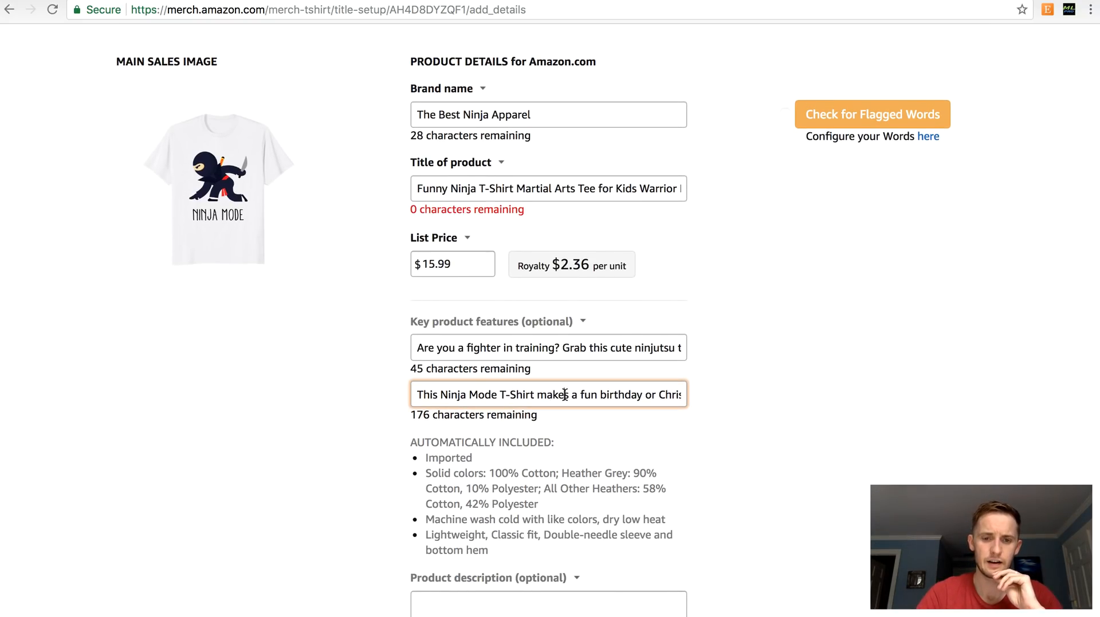
key(Down)
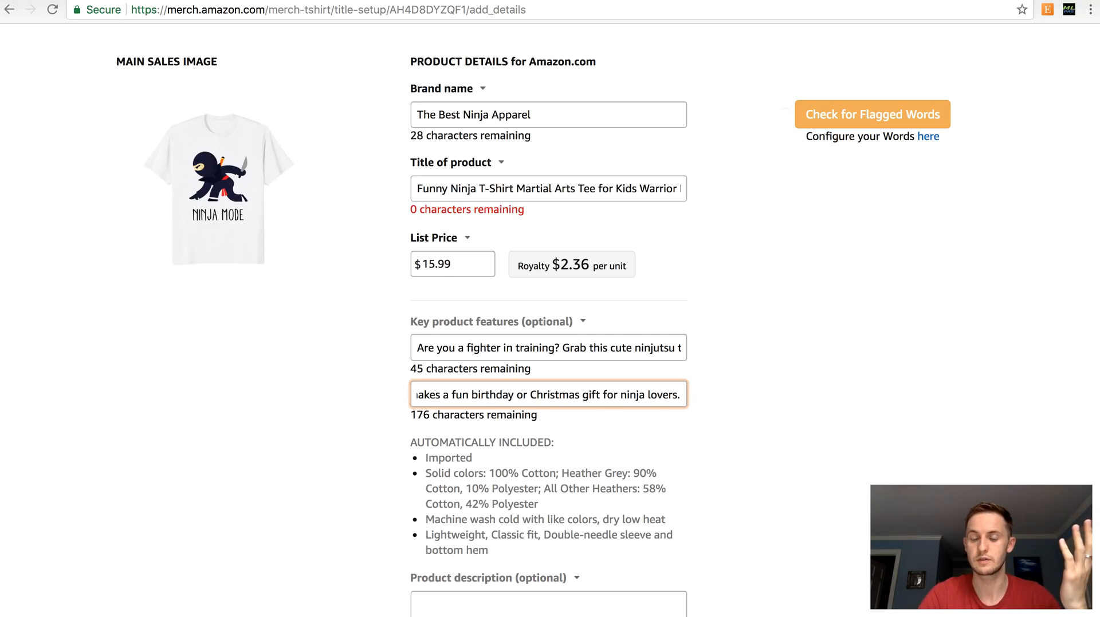
key(BackSpace)
text(7)
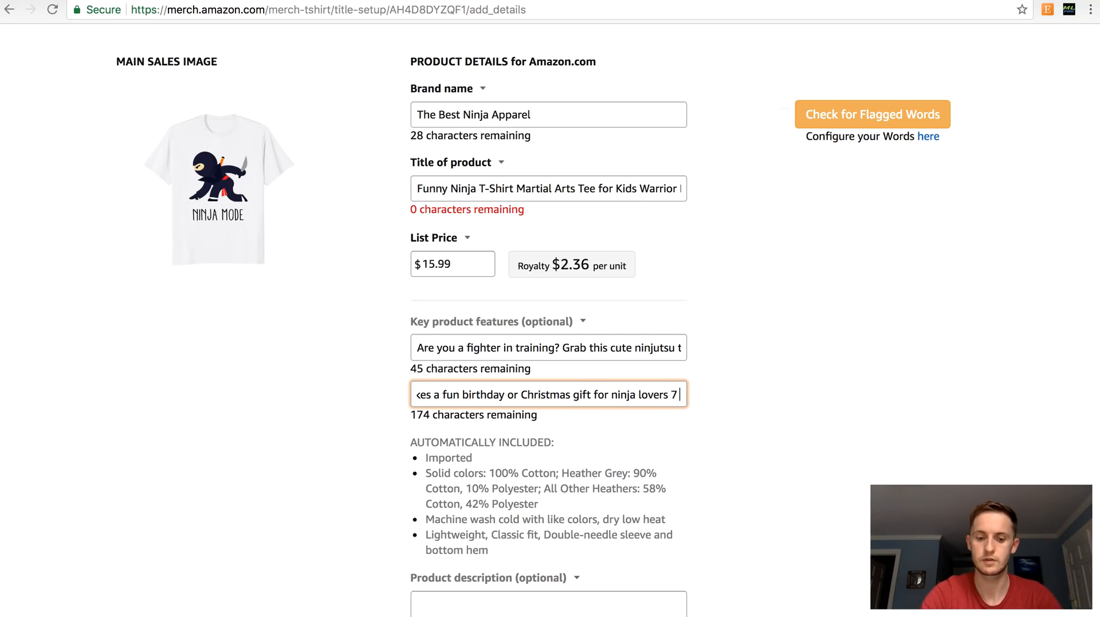
text( warriors.)
click(632, 395)
key(BackSpace)
text(&)
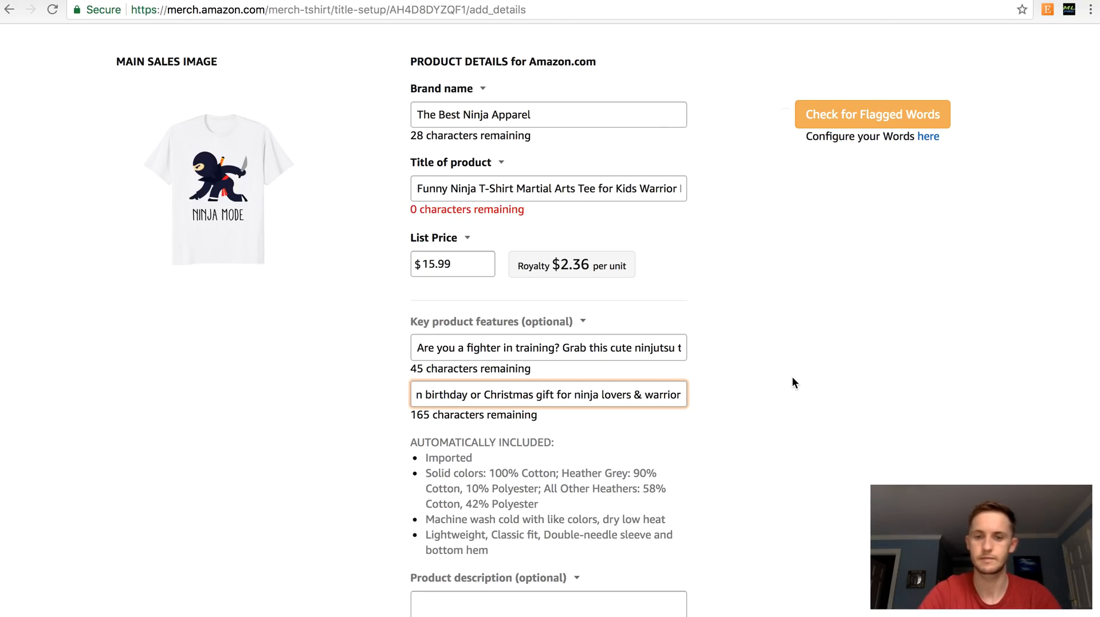
click(792, 378)
Step: Fill the product description with the full text of both key product features and save the details to continue to the review
triple_click(659, 348)
click(760, 349)
scroll(760, 349, down, 3)
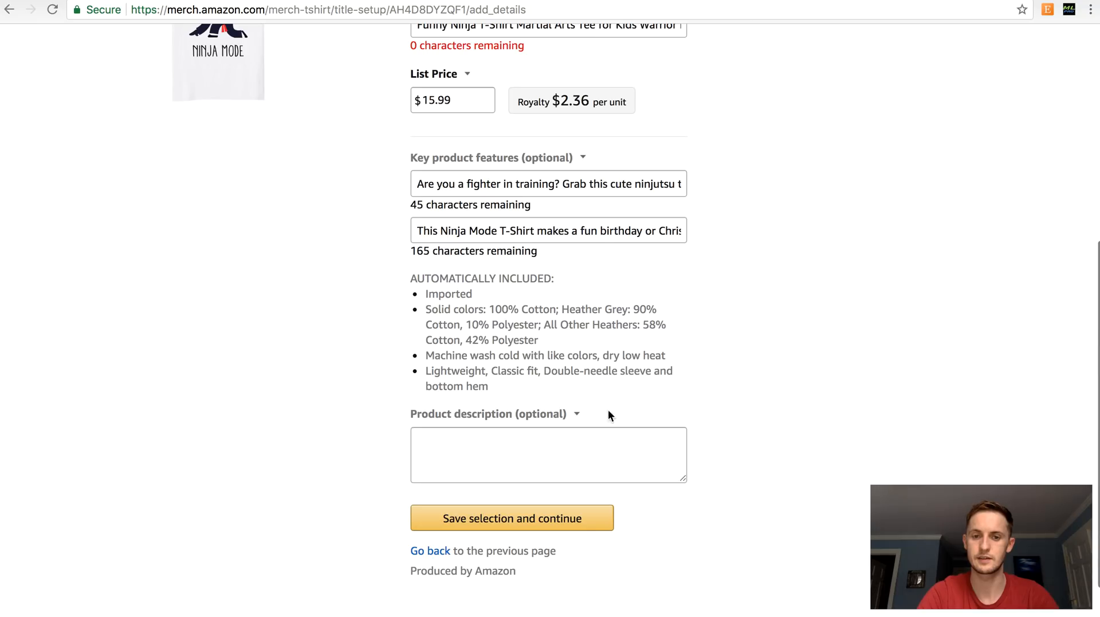
click(617, 449)
text(Are you a fighter in training? Grab this cute ninjutsu tshirt for boys or girls that love karate & their shuriken. This novelty t shirt is perfect for youth or teens obsessed with shurikenjutsu & the ninja arts.)
triple_click(602, 234)
click(626, 446)
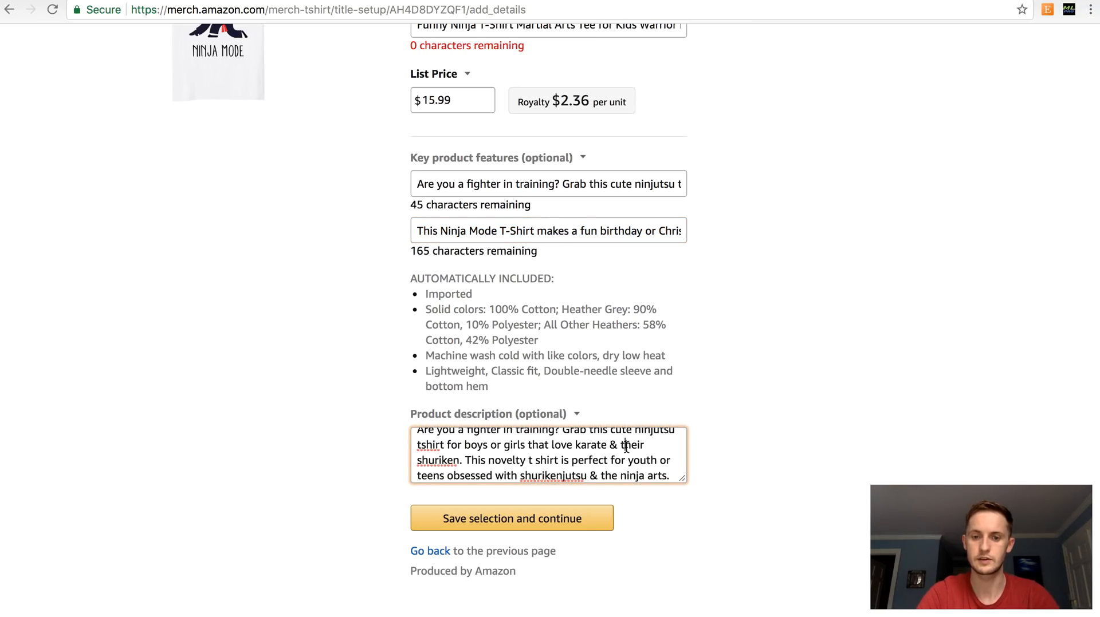
text(This Ninja Mode T-Shirt makes a fun birthday or Christmas gift for ninja lovers & warriors.)
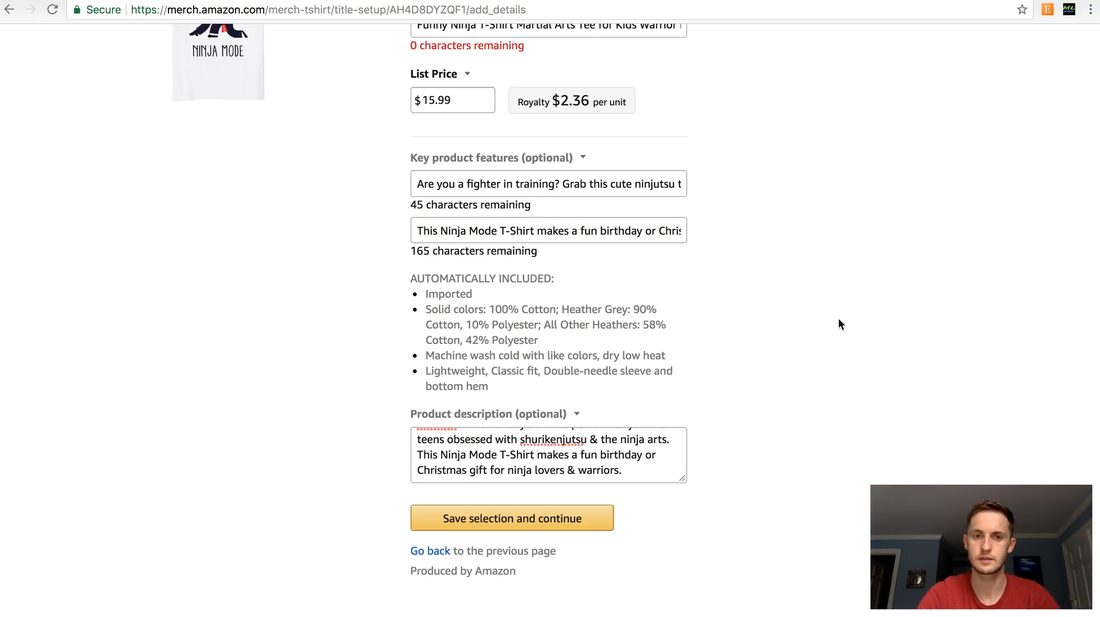
click(593, 519)
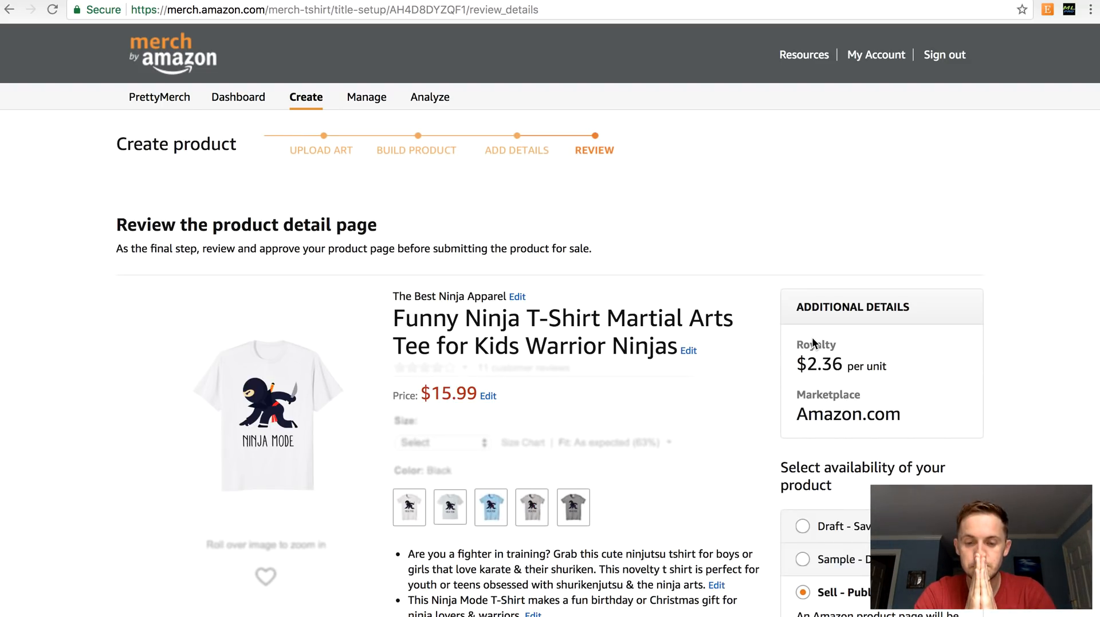
Step: Open relatedwords.org in a new tab and look up words related to "ninja"
key(ctrl+t)
text(rel)
key(Return)
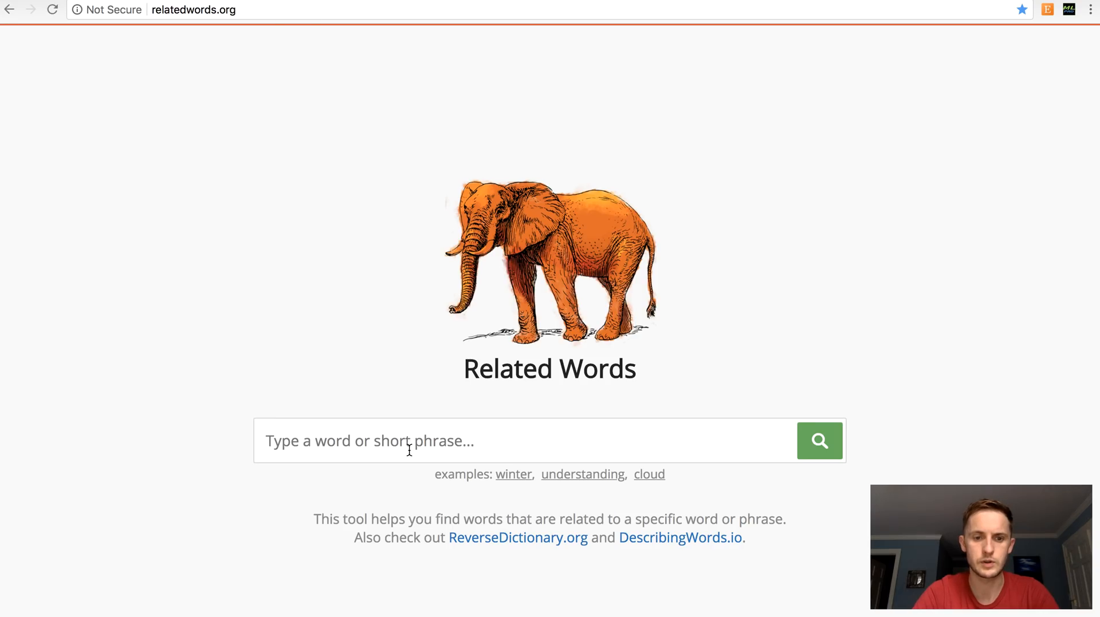
text(ninja)
key(Return)
scroll(80, 264, down, 2)
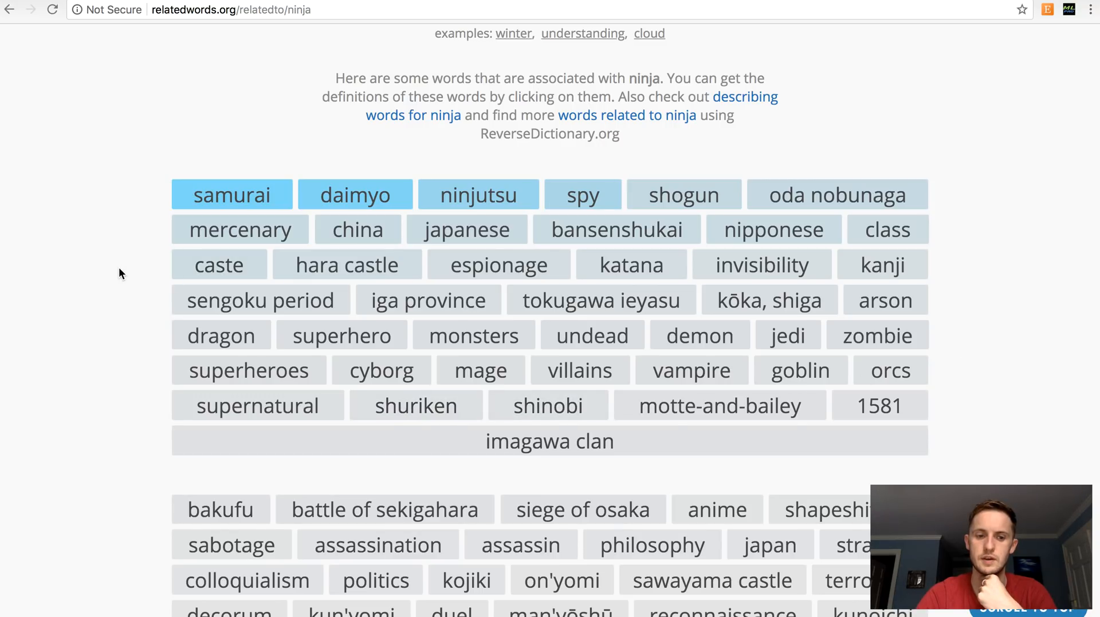
Step: Look through the remaining words related to "ninja", and go back to the T-shirt's review page to check its title, price and features
scroll(118, 267, down, 5)
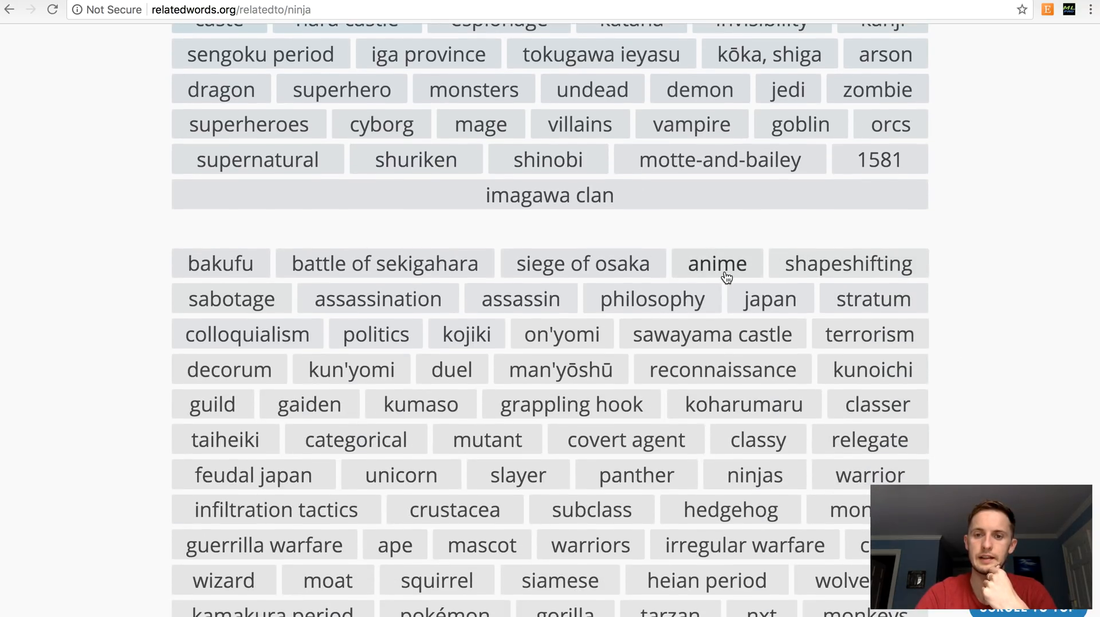
scroll(95, 452, up, 15)
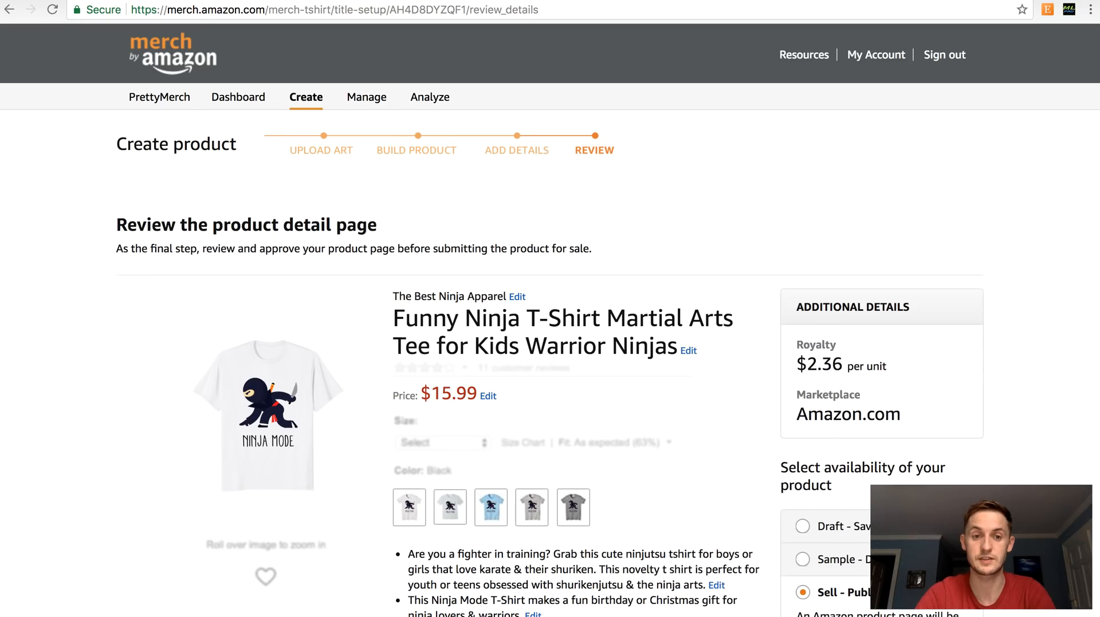
scroll(1047, 226, down, 2)
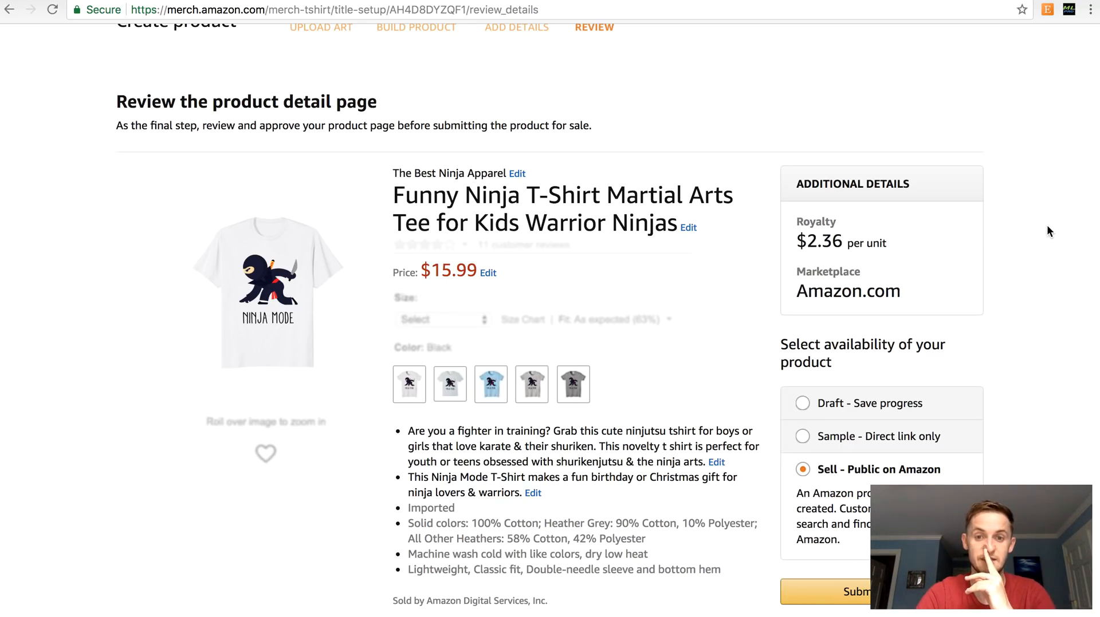
scroll(1049, 231, down, 1)
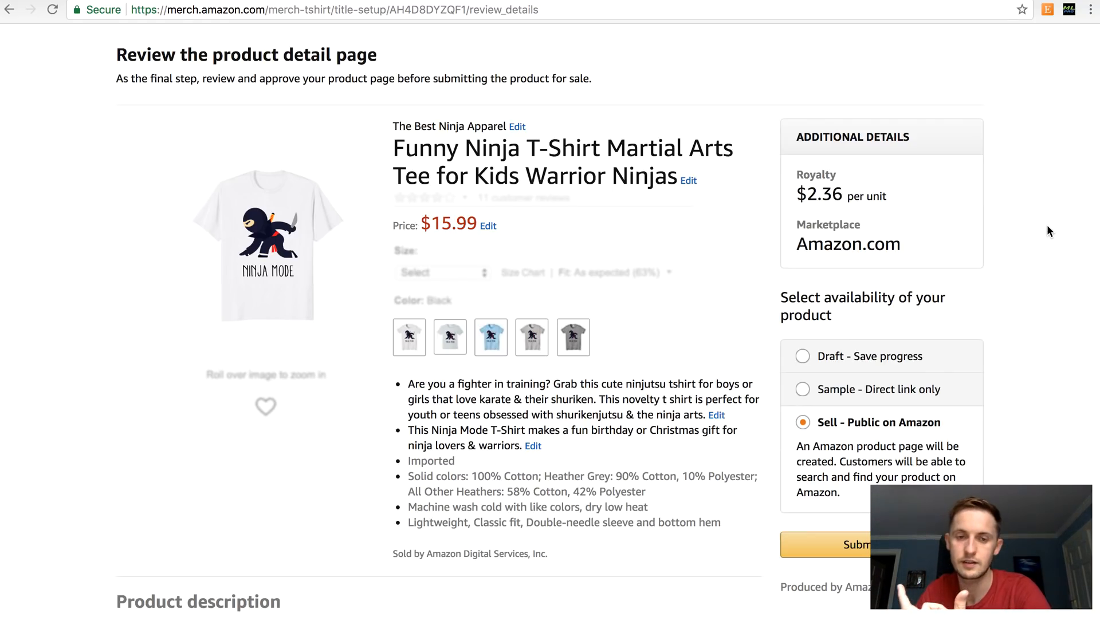
Step: Switch to the TextEdit keyword note and insert several blank lines above "warrior"
key(super+space)
text(te)
key(Return)
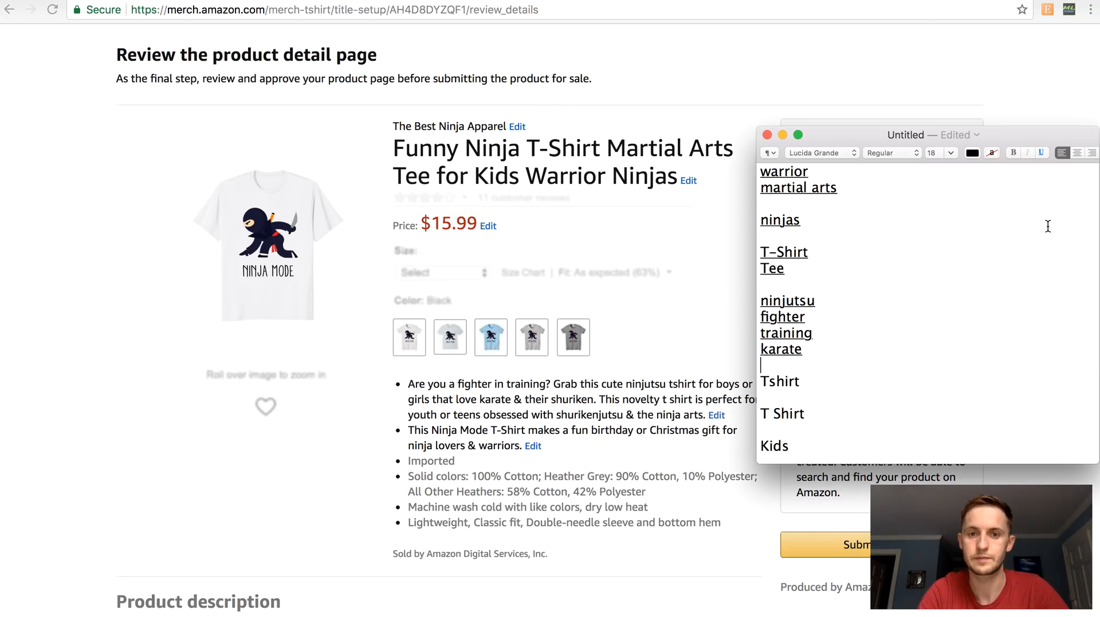
key(Up)
key(Up)
key(Return)
key(Return)
key(Return)
key(Return)
key(Return)
key(Up)
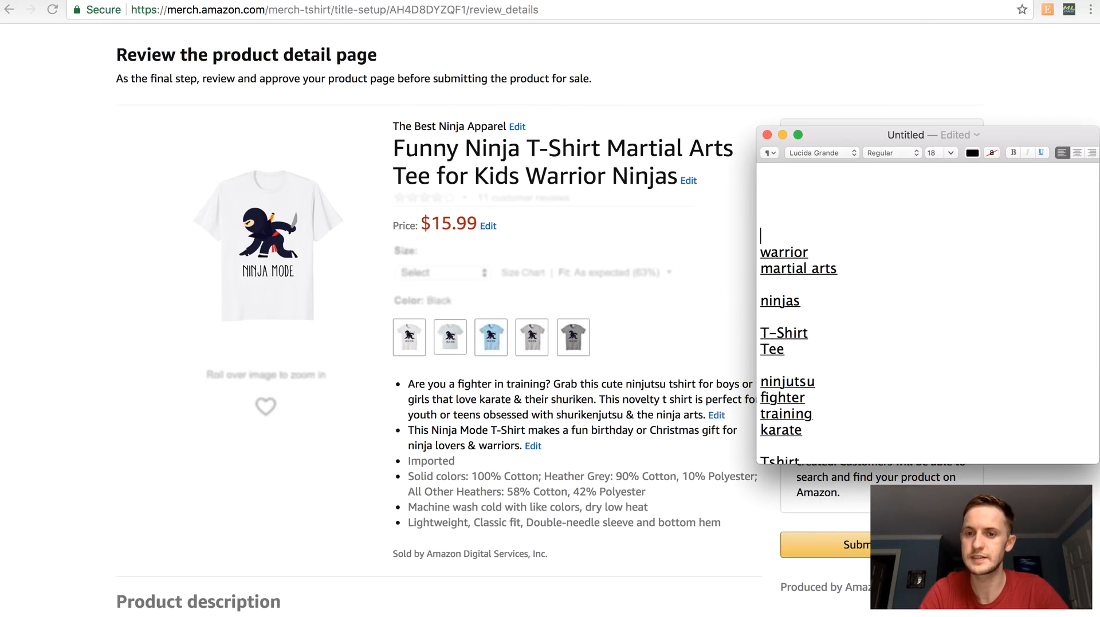
Step: Write the example brand "The Best Ninja Tees" and, below a blank line, the example title "Cute Funny Ninja T-Shirt" above the keywords
text(The Best Ninja Tees)
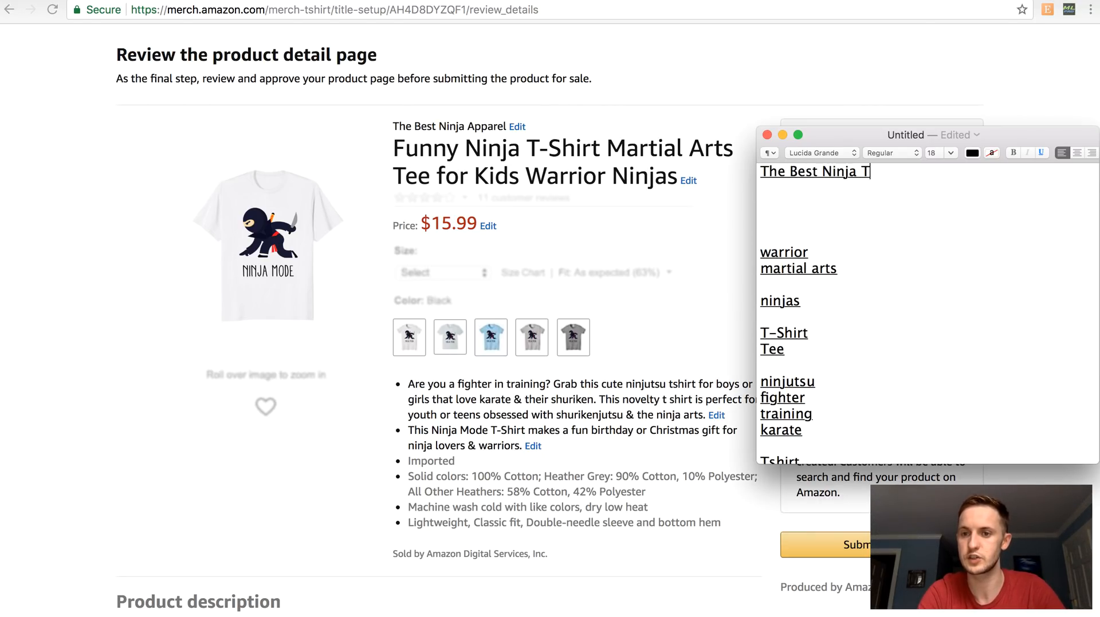
key(Return)
key(Return)
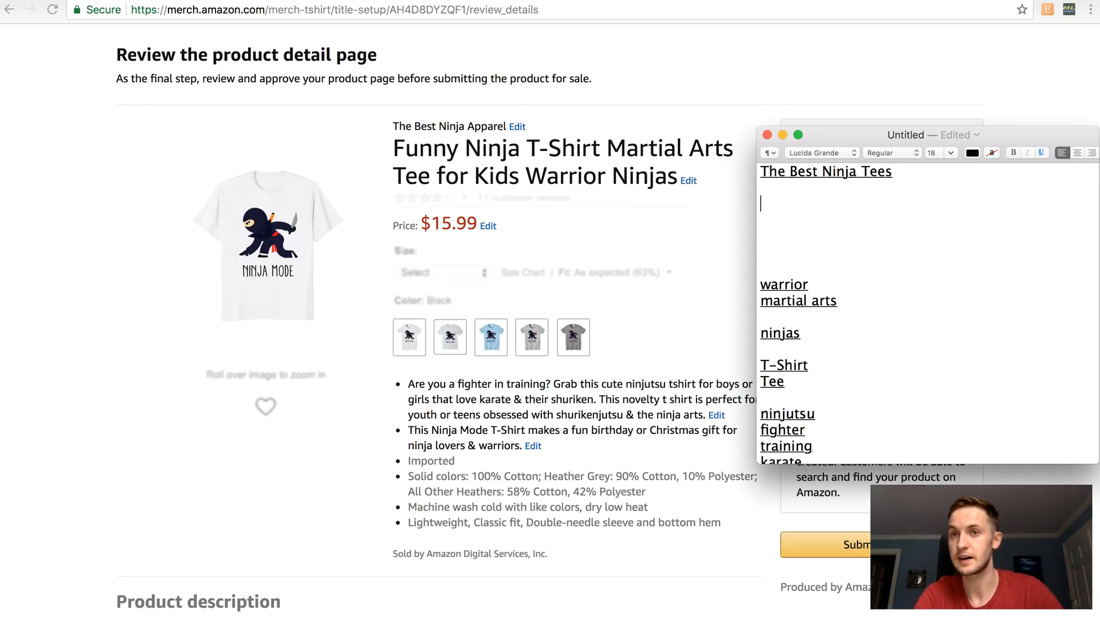
text(Cute Fun)
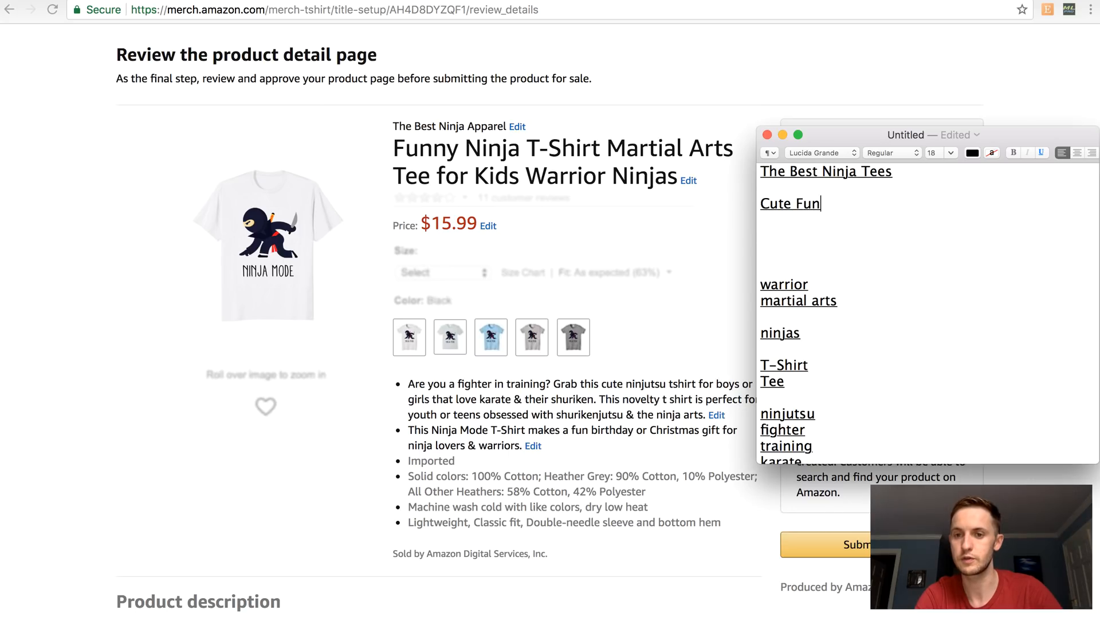
text(ny Ninja T-Shirt)
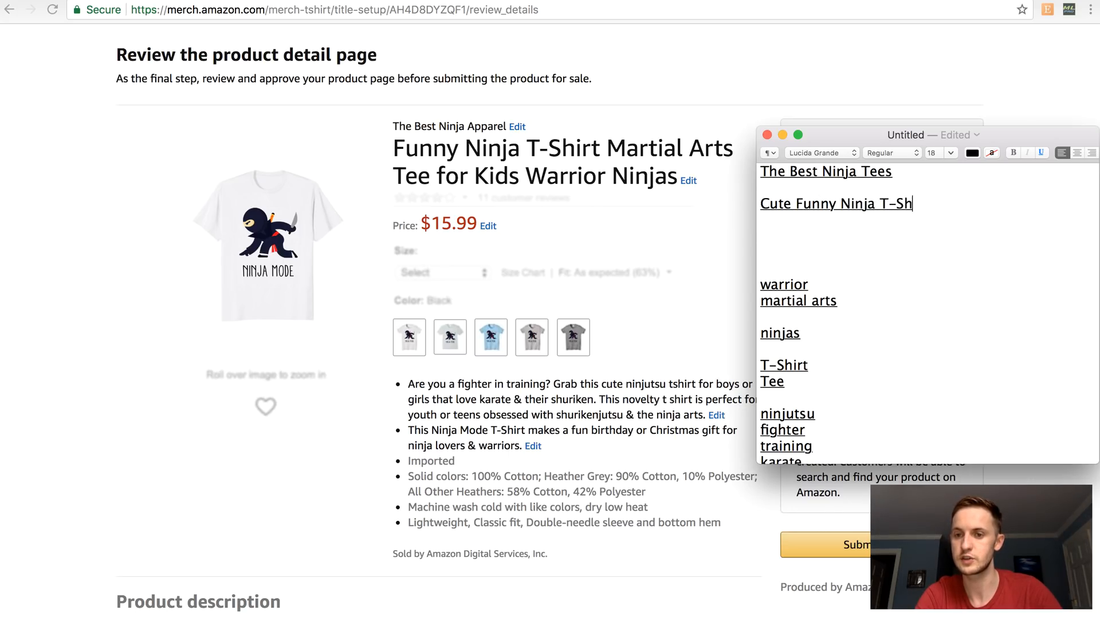
Step: Remove the word "Ninja" from both the example title and the example brand in the note
double_click(833, 172)
double_click(858, 205)
double_click(858, 205)
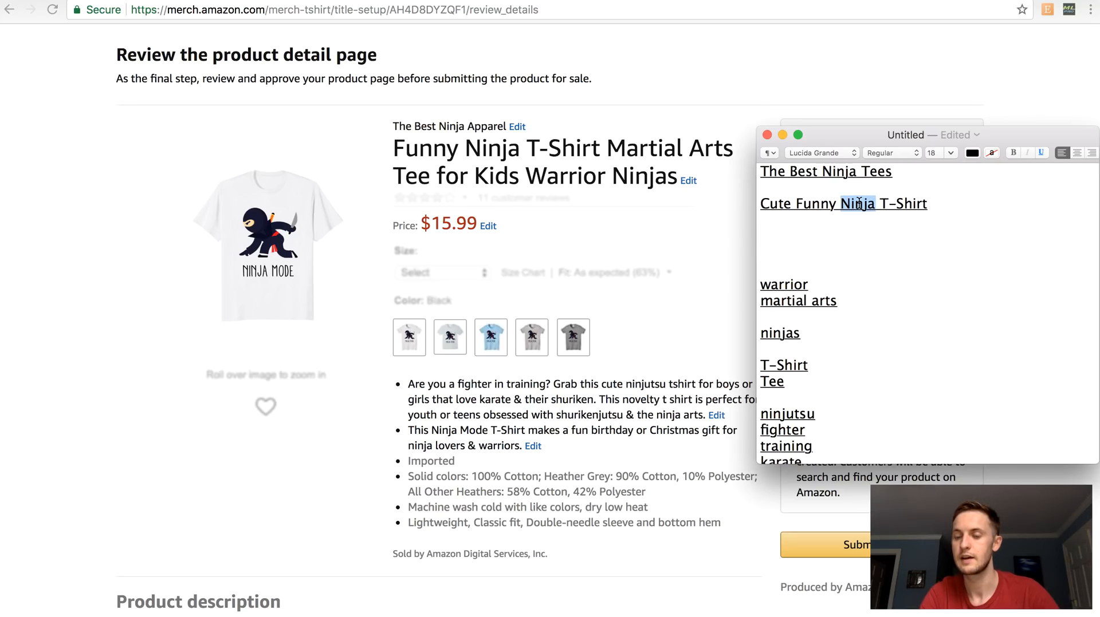
key(BackSpace)
double_click(836, 171)
key(BackSpace)
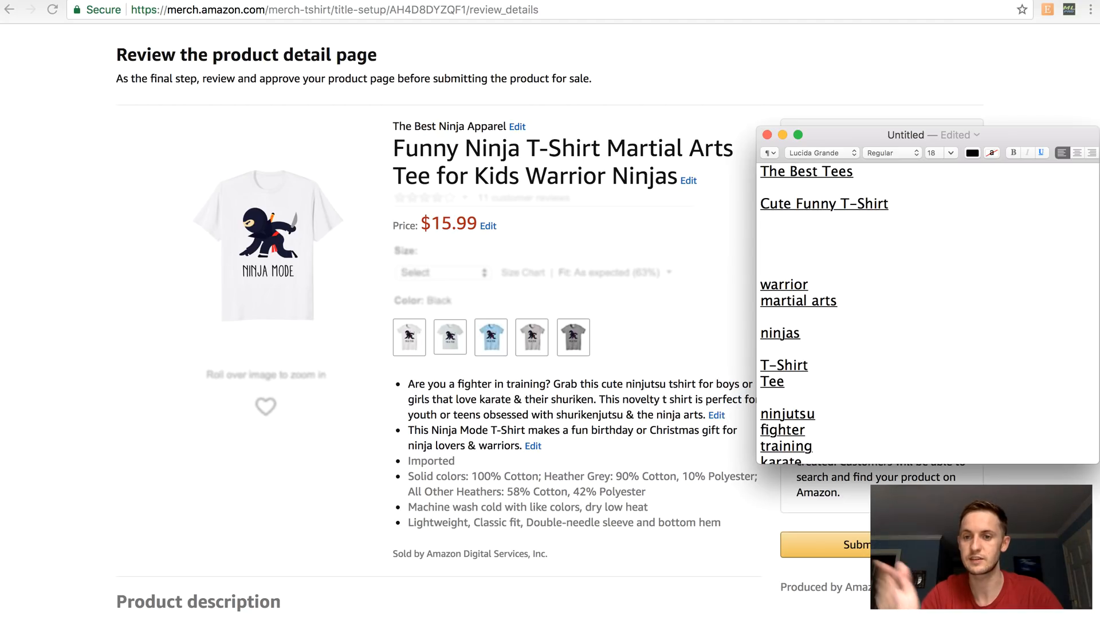
drag(969, 209, 761, 167)
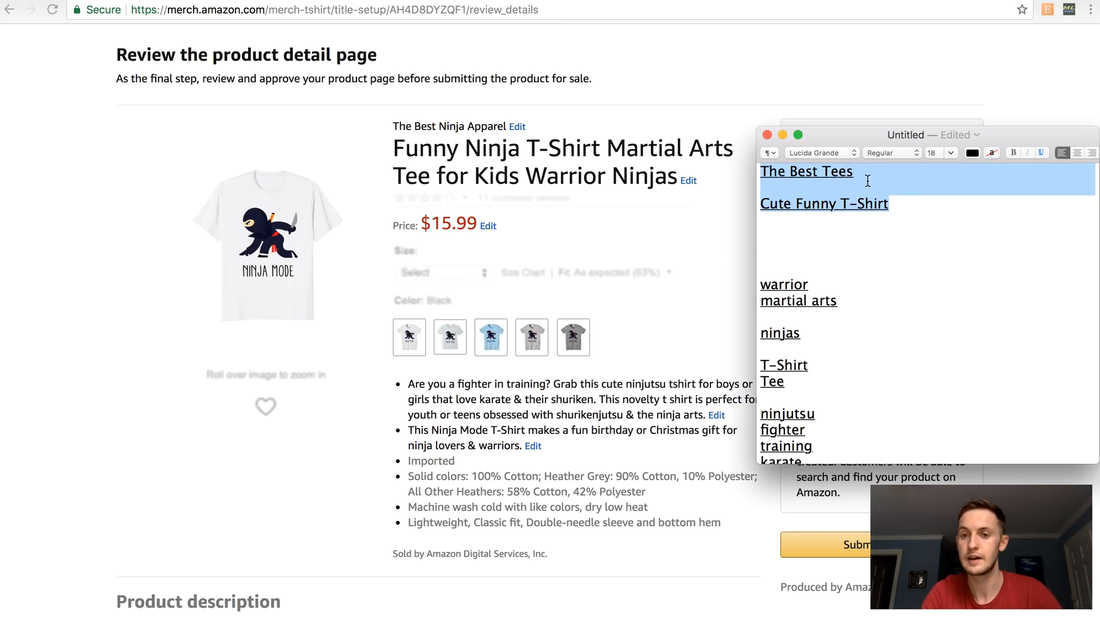
Step: Change the example brand to "Novelty Ninja Apparel" and insert "Ninja" before "T-Shirt" in the example title
double_click(782, 173)
key(BackSpace)
click(786, 172)
text(Ninja)
double_click(840, 170)
text(Apparel)
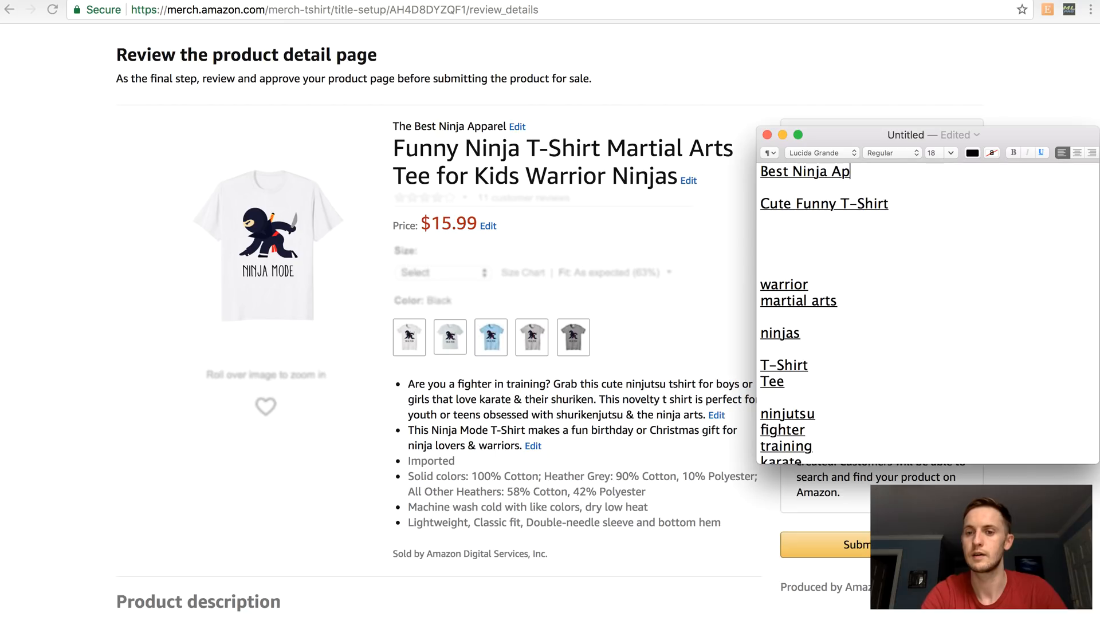
double_click(785, 172)
text(Novelty)
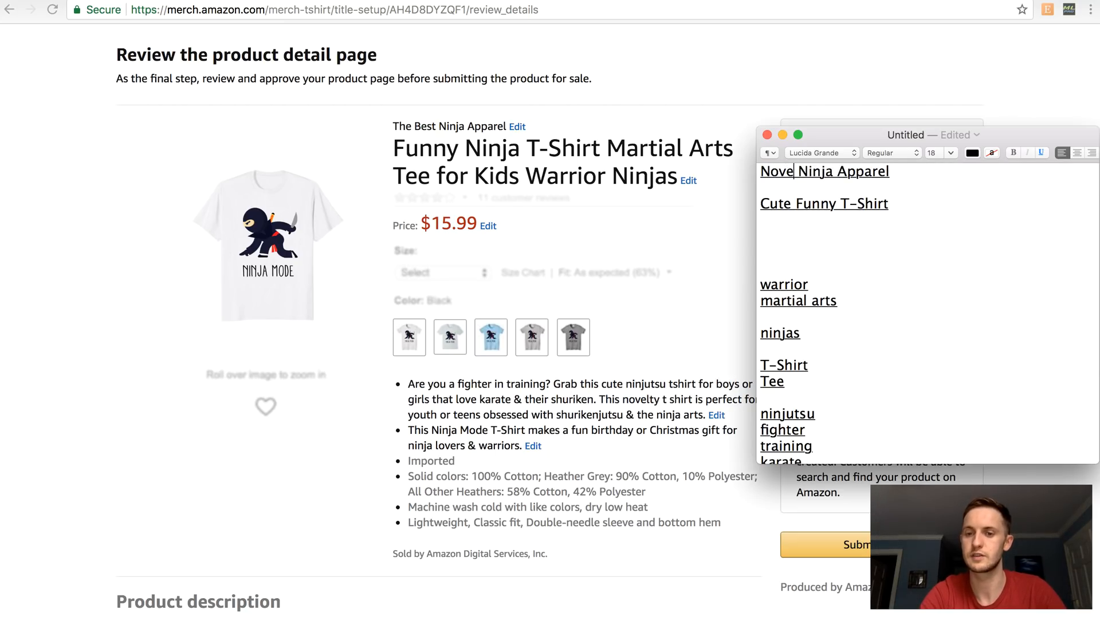
click(840, 202)
text(Ninja)
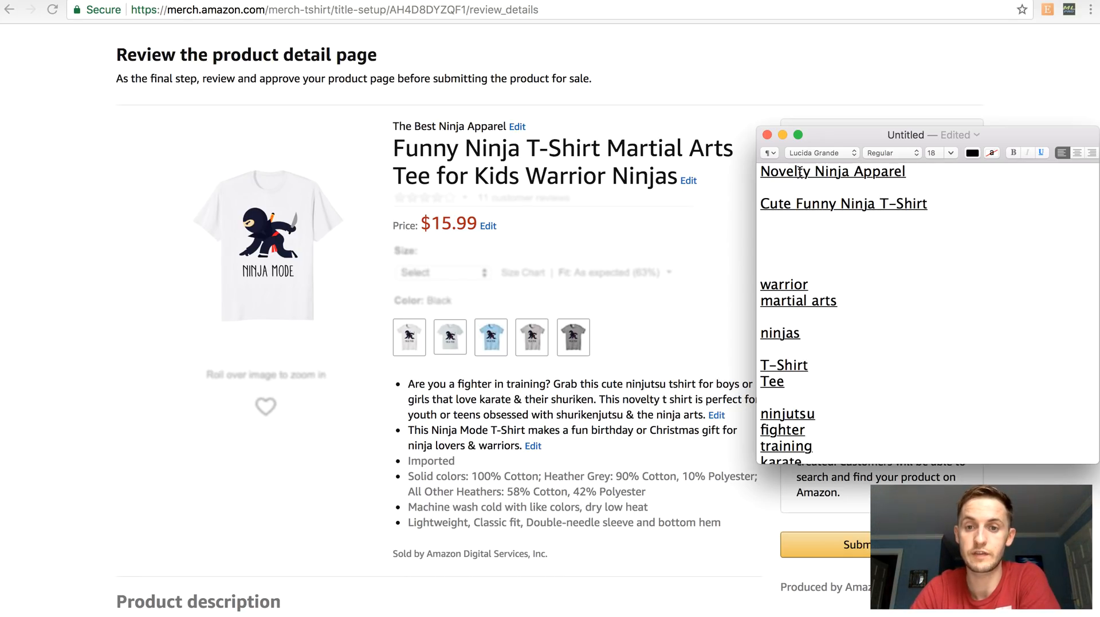
Step: Return to the review page and submit the T-shirt for public sale on Amazon, confirming ownership of all necessary rights
click(719, 124)
click(813, 544)
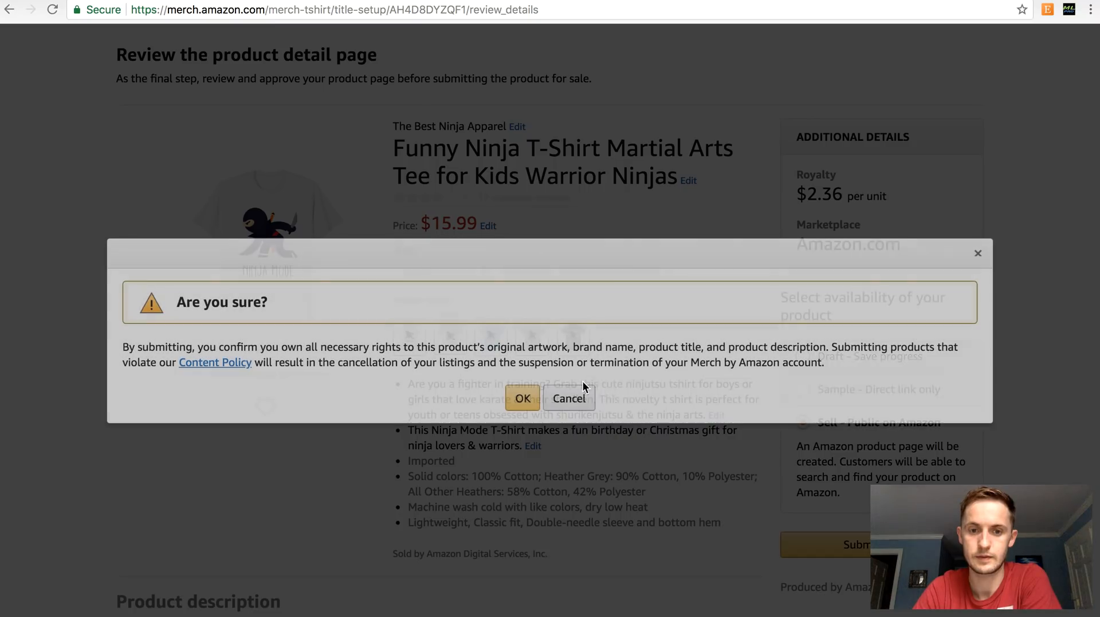
click(521, 398)
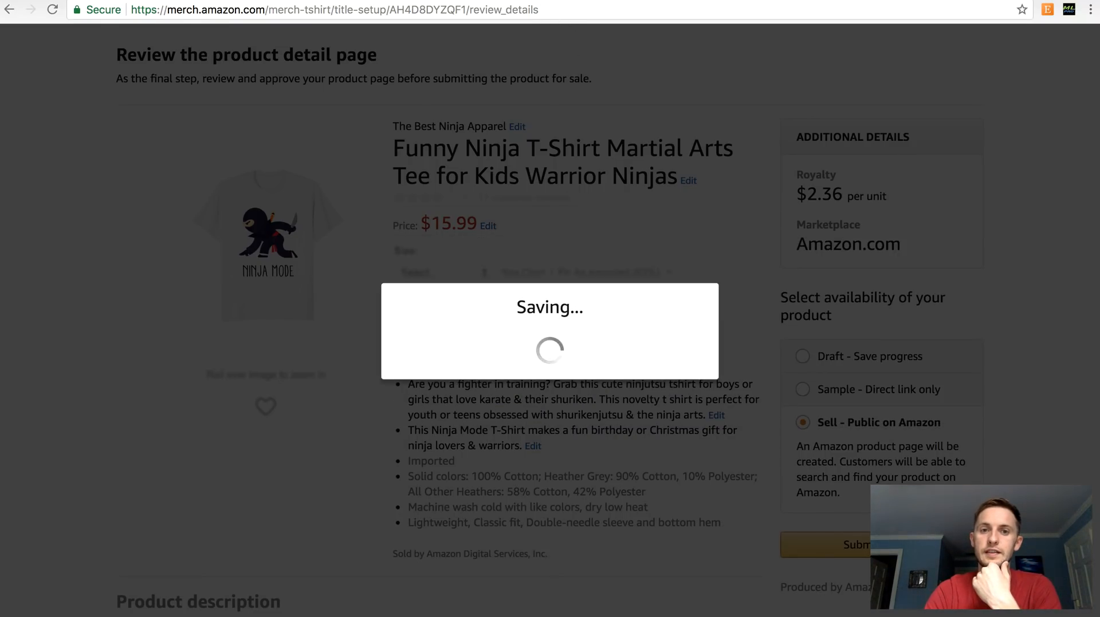